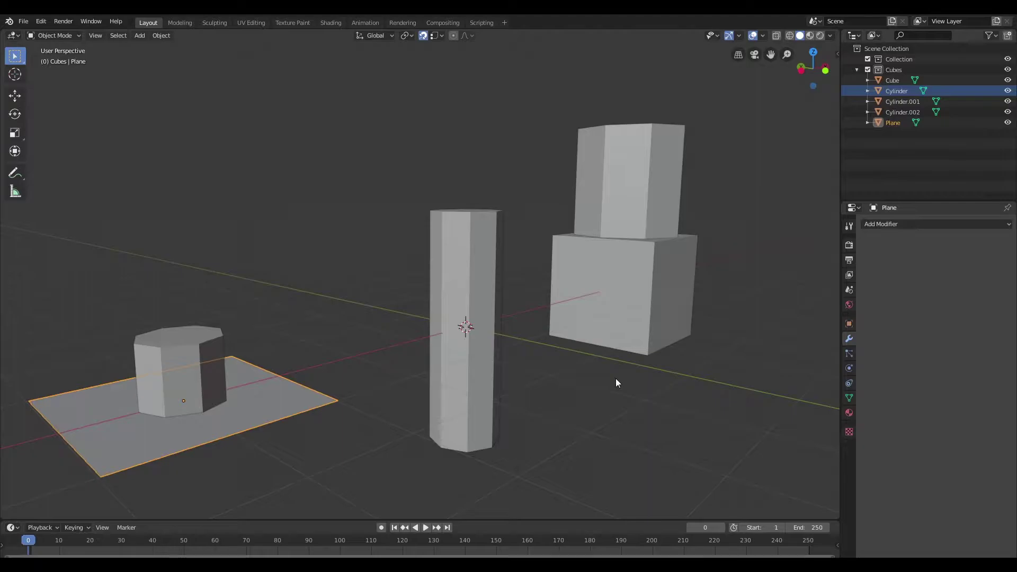
Add a Boolean modifier to the plane and use the short cylinder standing on it as the modifier's object.
middle_click_drag(592, 379, 545, 285)
scroll(544, 278, "up", 2)
scroll(462, 363, "up", 1)
middle_click_drag(521, 318, 509, 330)
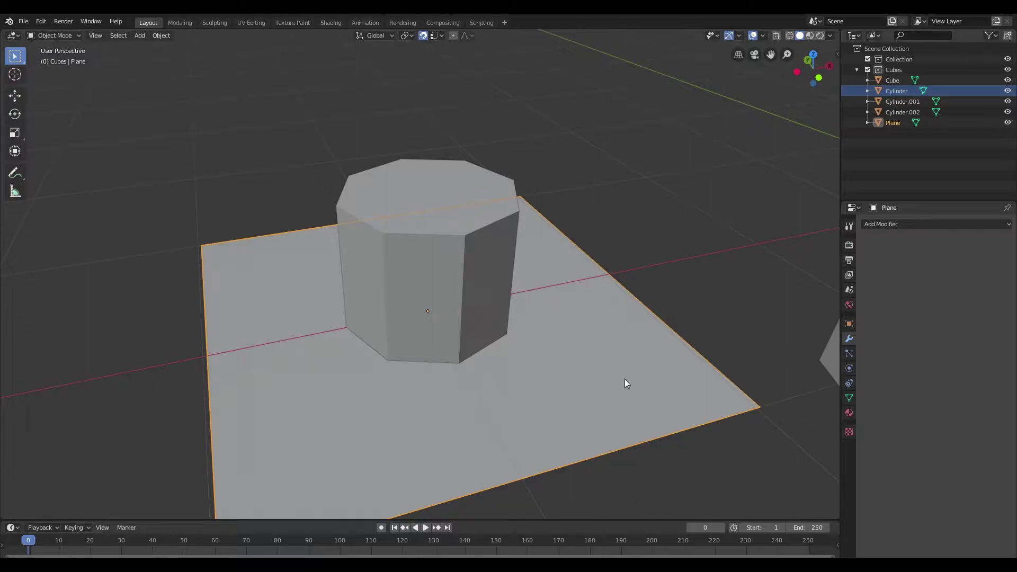
key("q")
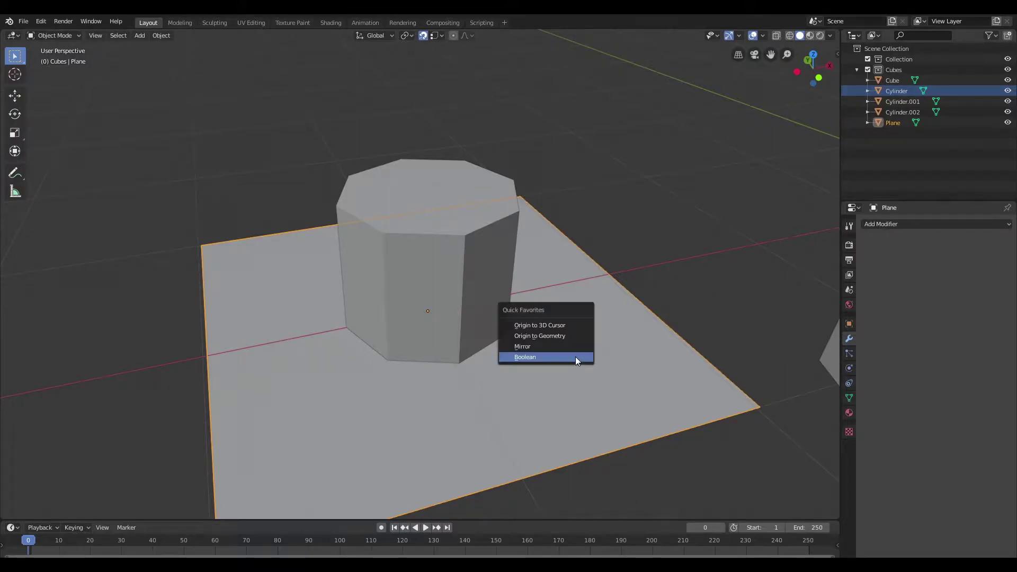
left_click(576, 357)
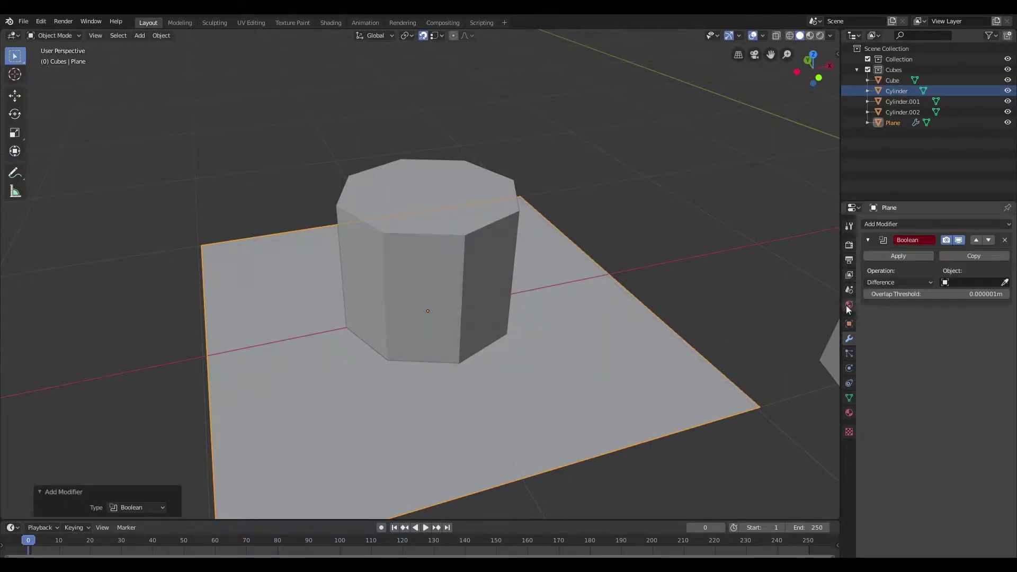
left_click(1006, 283)
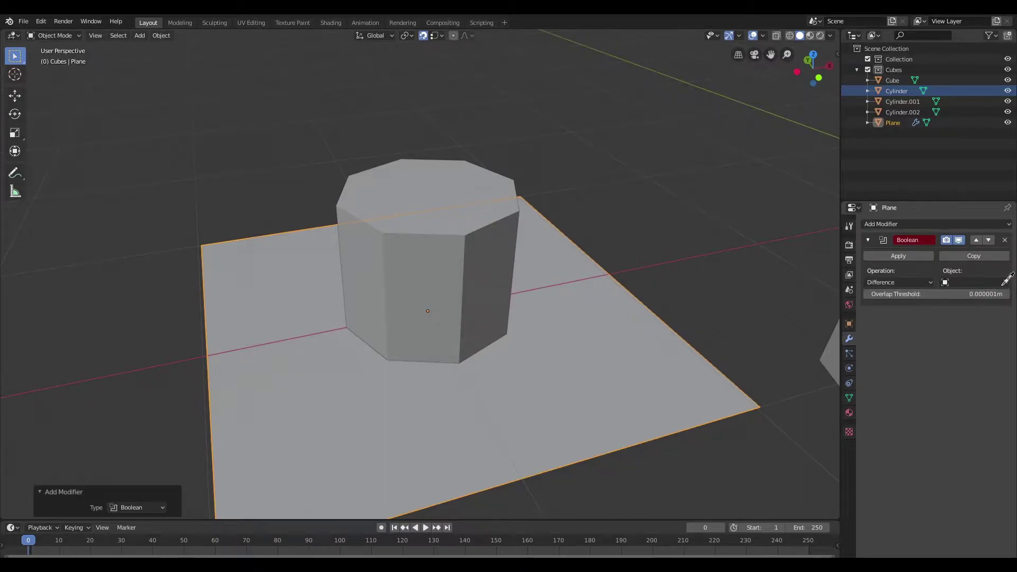
left_click(429, 186)
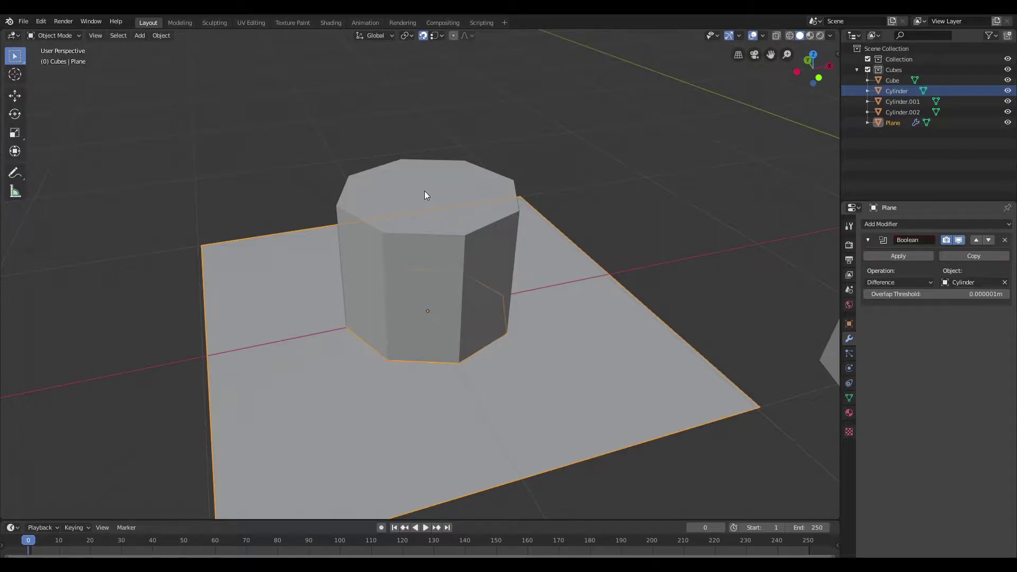
Switch the Boolean operation to Union and apply it with the original Cylinder object hidden.
left_click(907, 284)
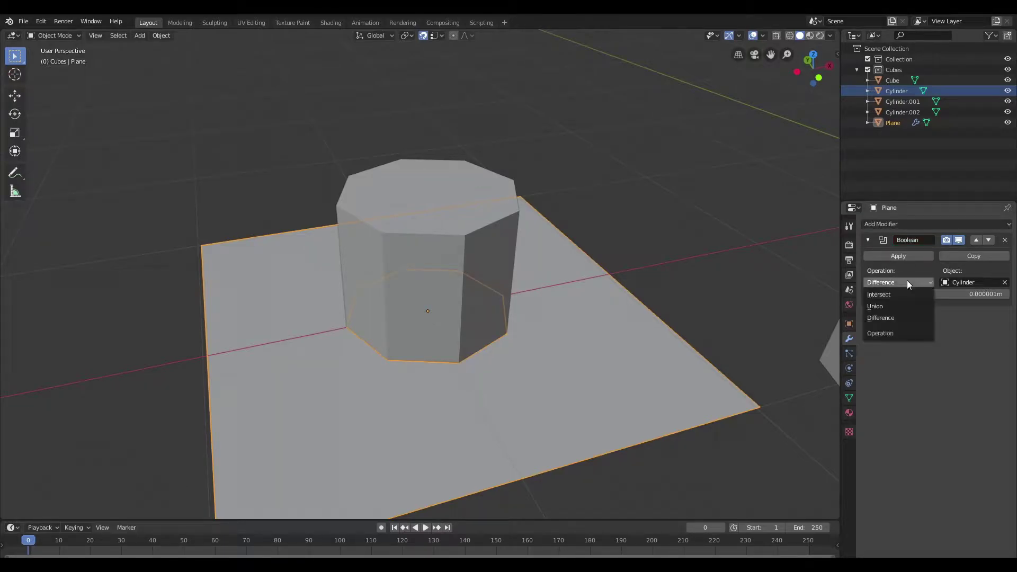
left_click(908, 307)
middle_click_drag(742, 183, 727, 209, "shift")
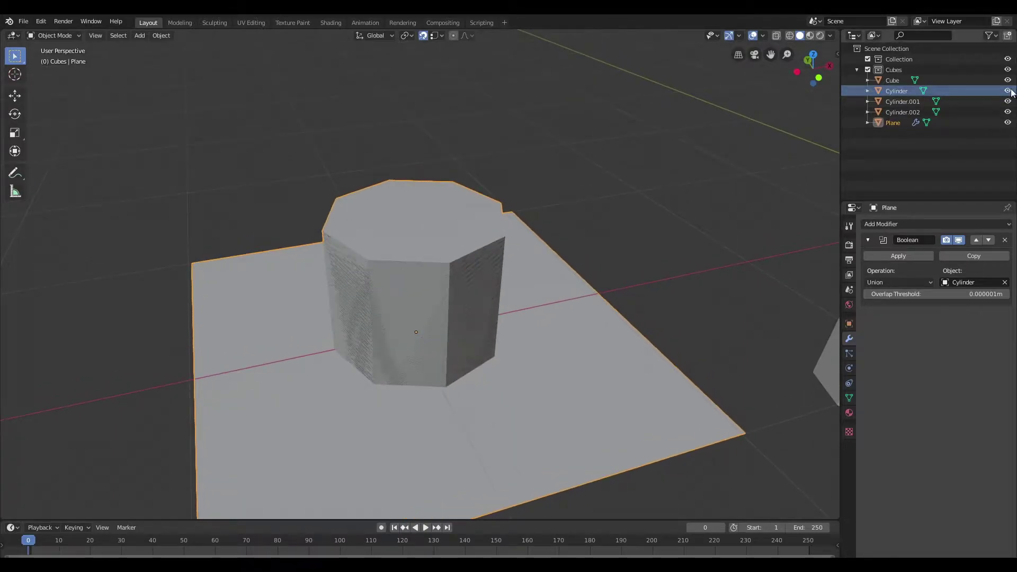
left_click(1008, 92)
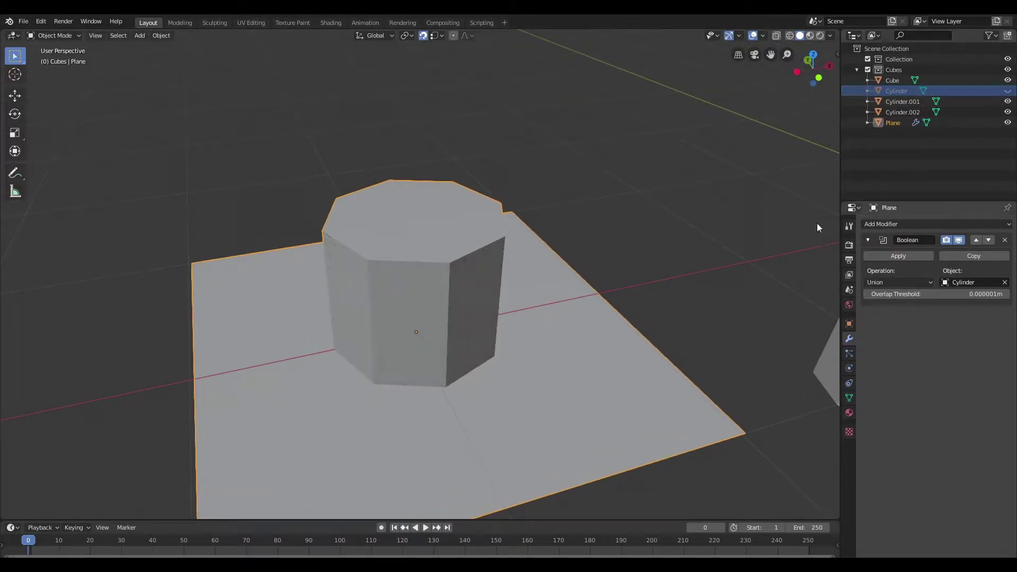
middle_click_drag(628, 324, 653, 287)
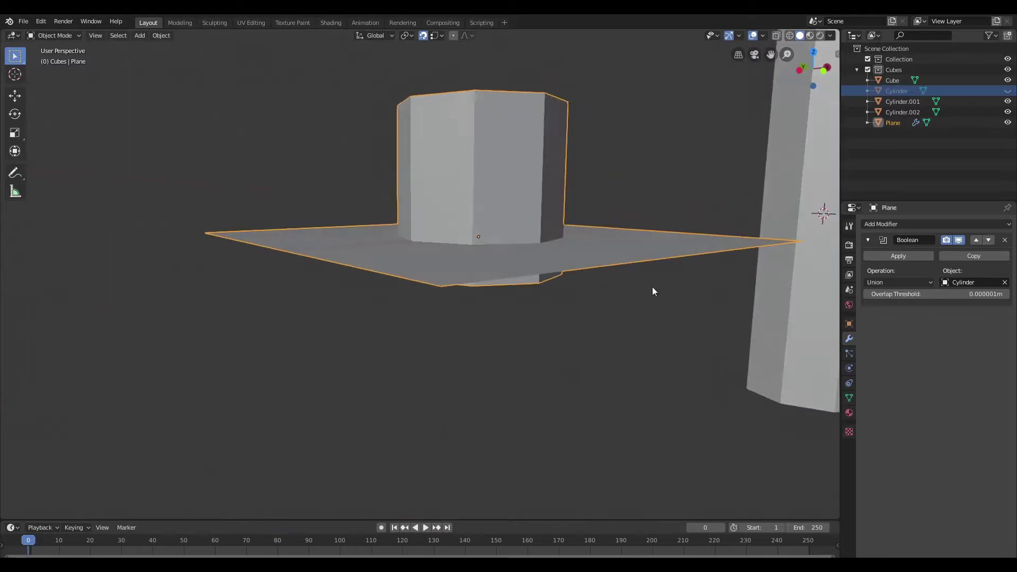
left_click(904, 255)
In wireframe display, delete the part of the united mesh's cylinder that extends below the plane.
middle_click_drag(700, 307, 678, 292)
scroll(618, 291, "up", 3)
middle_click_drag(596, 292, 468, 281)
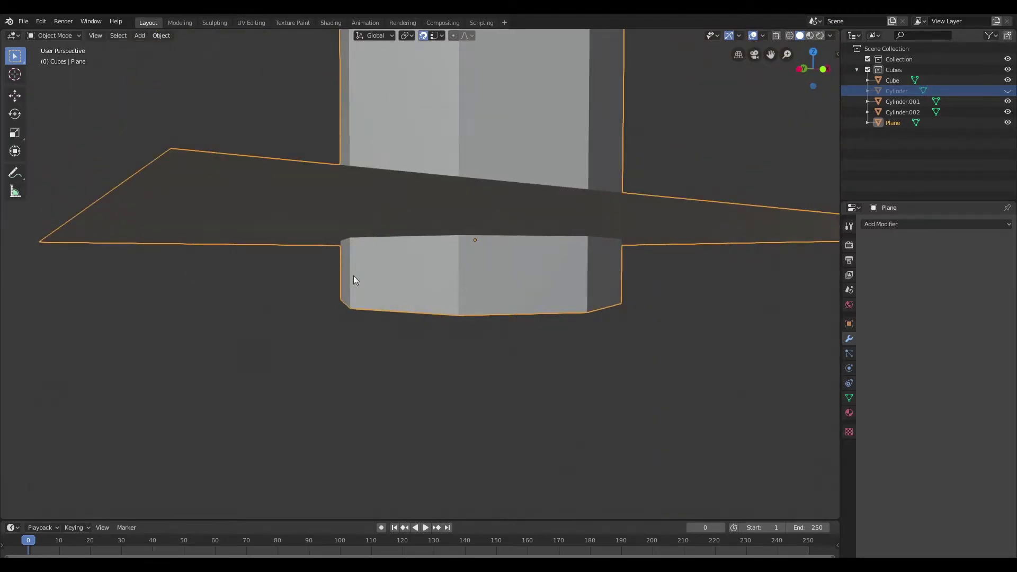
key("z")
left_click(413, 287)
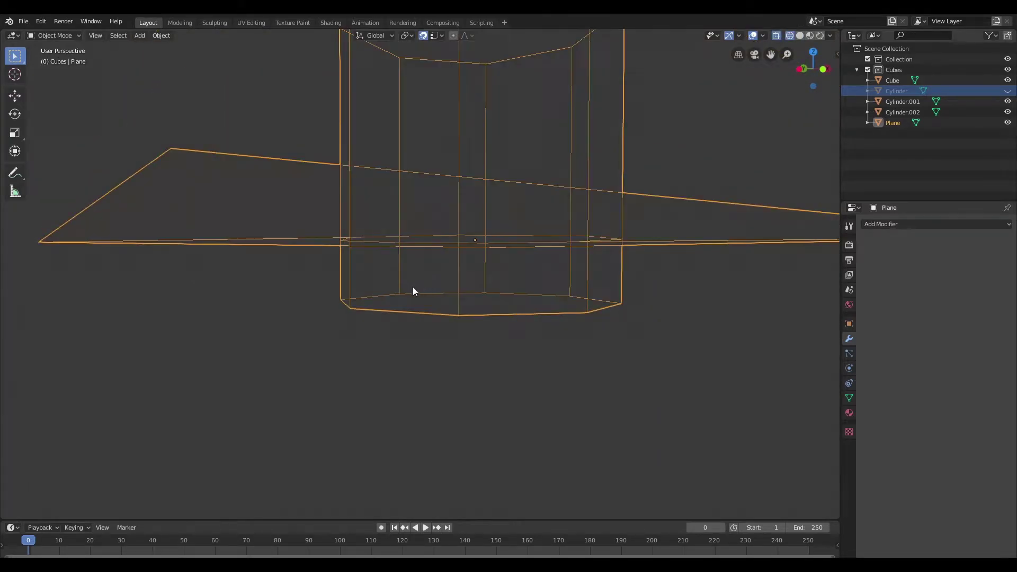
key("Tab")
left_click_drag(318, 259, 646, 361)
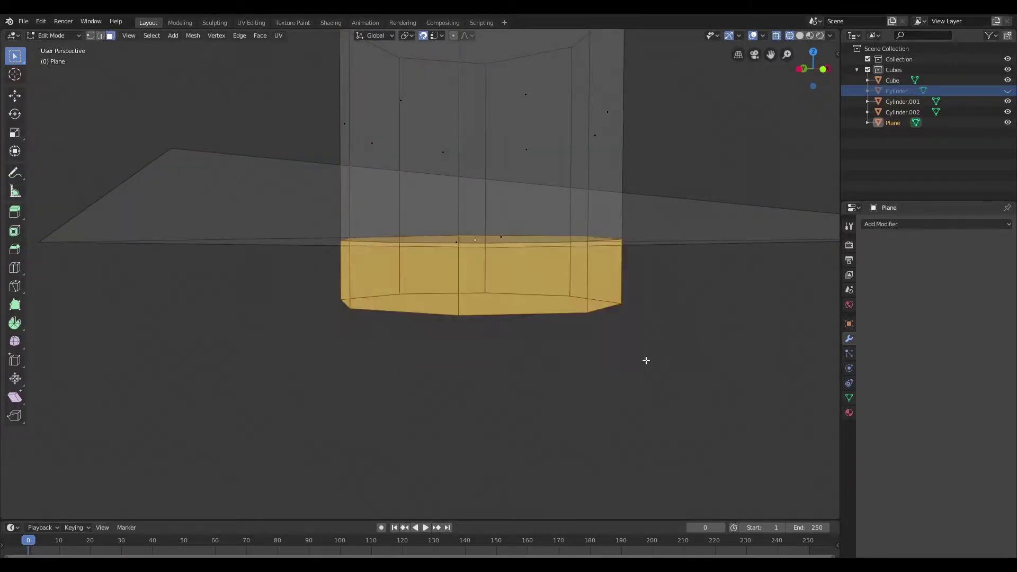
key("x")
left_click(655, 361)
In solid top view, knife-cut straight lines from the octagon's top and upper-right vertices to the plane's upper edge.
scroll(554, 250, "down", 4)
middle_click_drag(554, 250, 526, 275)
key("grave")
left_click(523, 152)
scroll(562, 263, "up", 3)
key("z")
left_click(652, 282)
middle_click_drag(548, 245, 530, 221, "shift")
key("k")
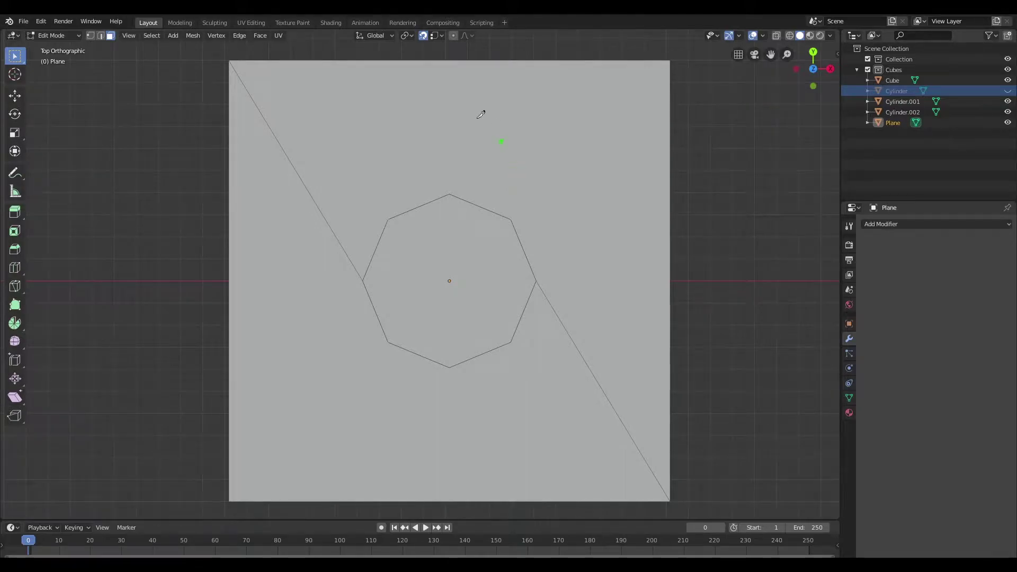
left_click(453, 190)
key("Return")
left_click(462, 45)
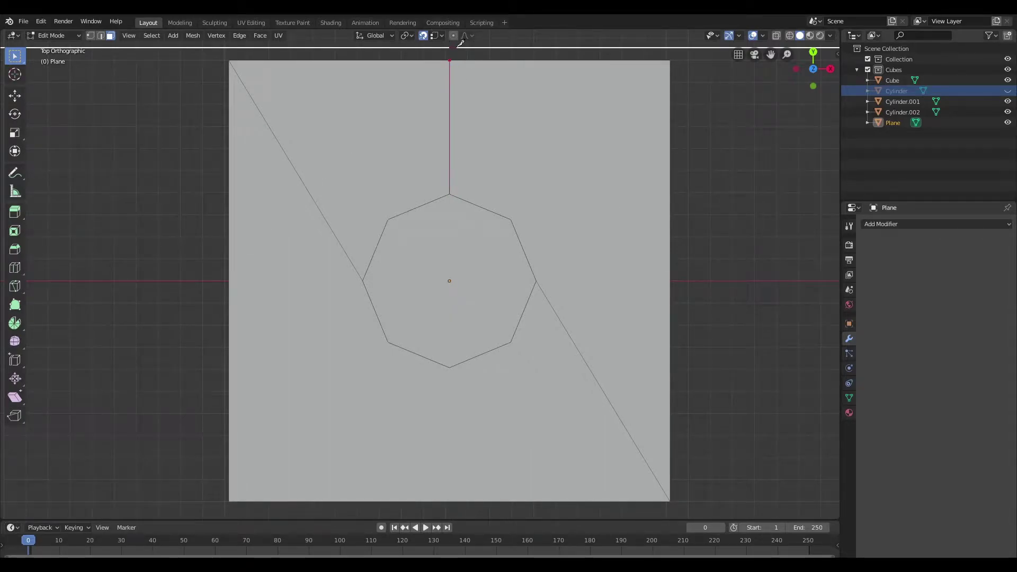
key("e")
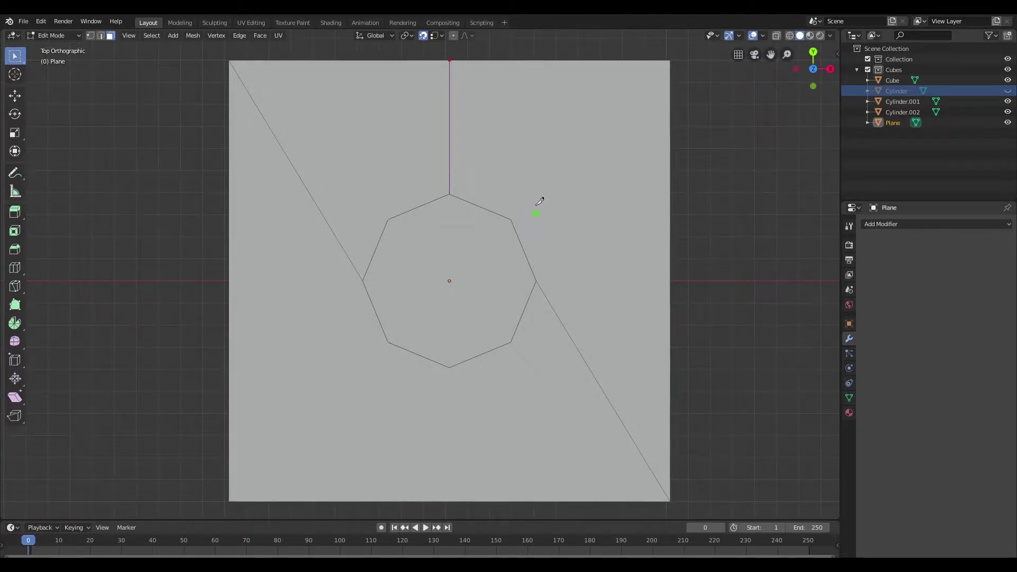
left_click(511, 219)
left_click(511, 47)
Knife-cut horizontal lines from the octagon's upper-right, right and lower-right vertices to the plane's right edge.
key("e")
scroll(526, 216, "down", 2)
left_click(483, 235)
left_click(630, 231)
key("e")
left_click(500, 279)
double_click(594, 278)
left_click(483, 321)
double_click(593, 321)
Knife-cut vertical lines from the octagon's lower-right, bottom and lower-left vertices to the plane's lower edge.
left_click(483, 321)
double_click(482, 450)
left_click(440, 339)
double_click(444, 450)
left_click(398, 321)
double_click(397, 446)
Knife-cut from the octagon's three left vertices to the plane's left edge and from its upper-left vertex to the upper edge, completing the cuts.
left_click(398, 321)
double_click(249, 321)
left_click(381, 278)
double_click(260, 278)
left_click(399, 236)
double_click(285, 212)
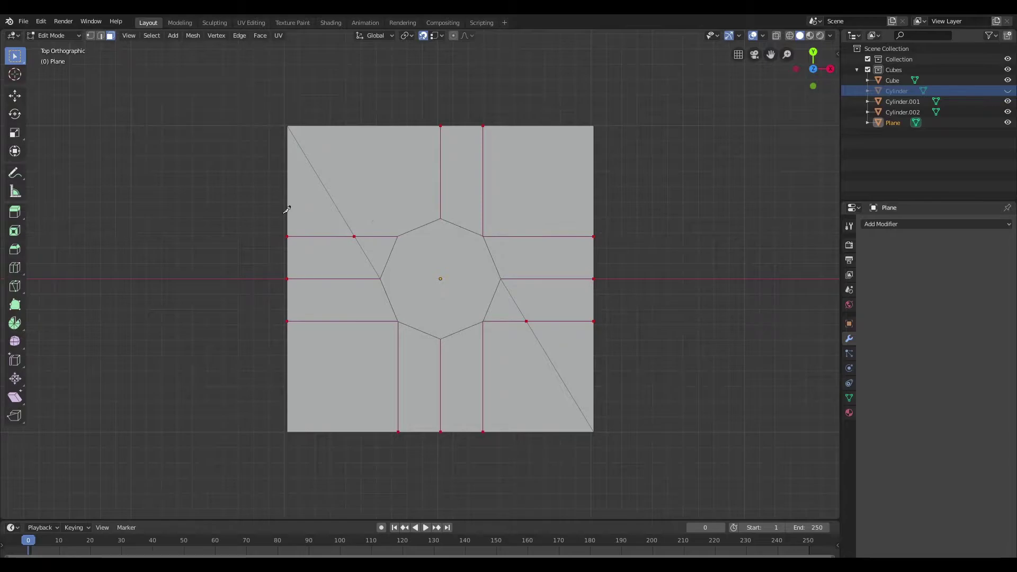
left_click(398, 236)
left_click(398, 94)
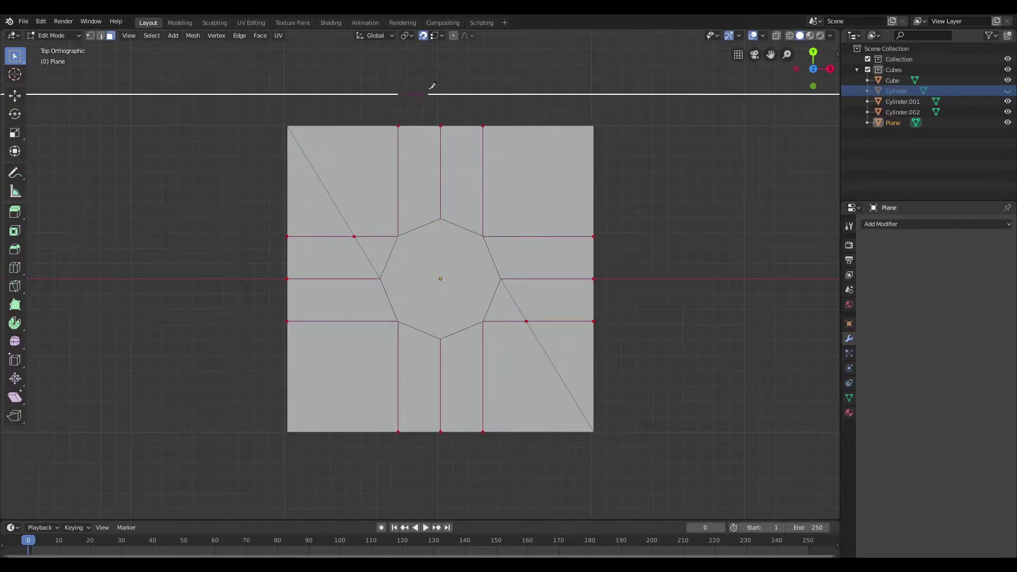
double_click(429, 90)
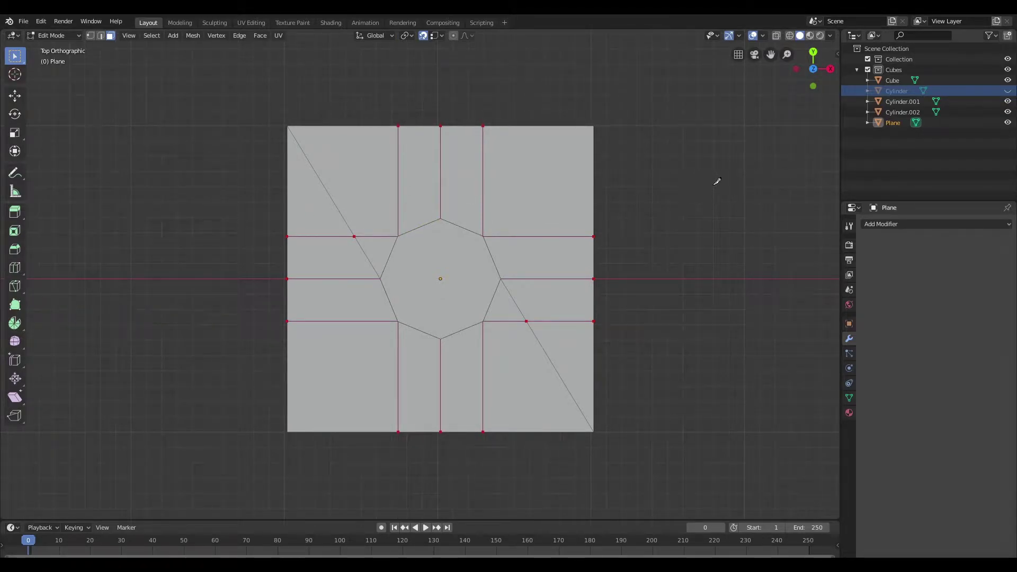
key("Return")
Dissolve the two short diagonal edge segments between the cylinder's base and the new knife cuts.
middle_click_drag(593, 291, 531, 242)
left_click(406, 260)
middle_click_drag(530, 280, 484, 291)
key("2")
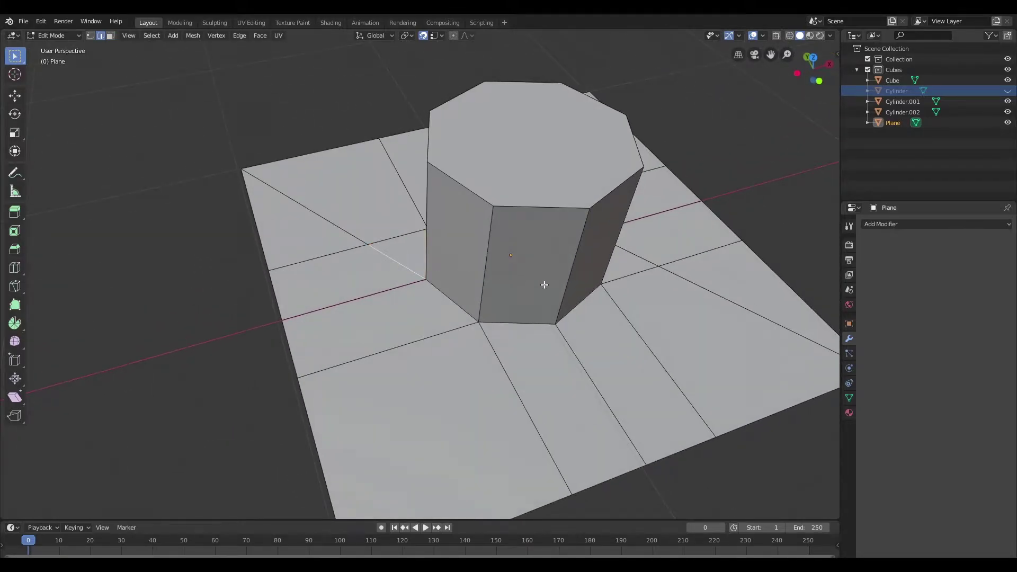
middle_click_drag(638, 284, 535, 300, "shift")
scroll(536, 300, "up", 1)
left_click(551, 270, "shift")
key("x")
left_click(565, 185)
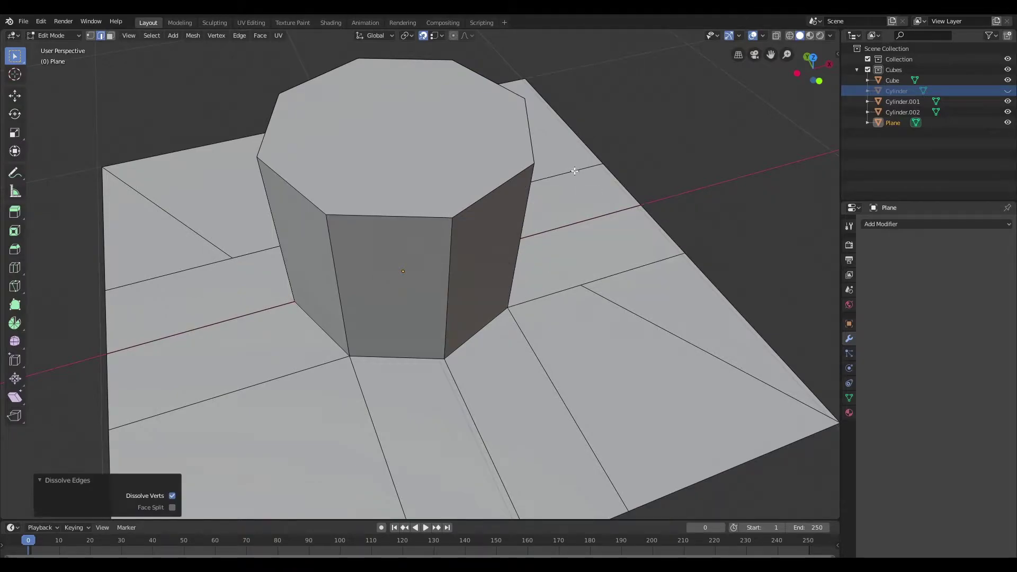
Merge the leftover vertex of the left diagonal into the cut's end vertex on the plane's border, using At First.
middle_click_drag(612, 224, 609, 276)
key("Tab")
key("Tab")
key("1")
middle_click_drag(241, 258, 268, 246)
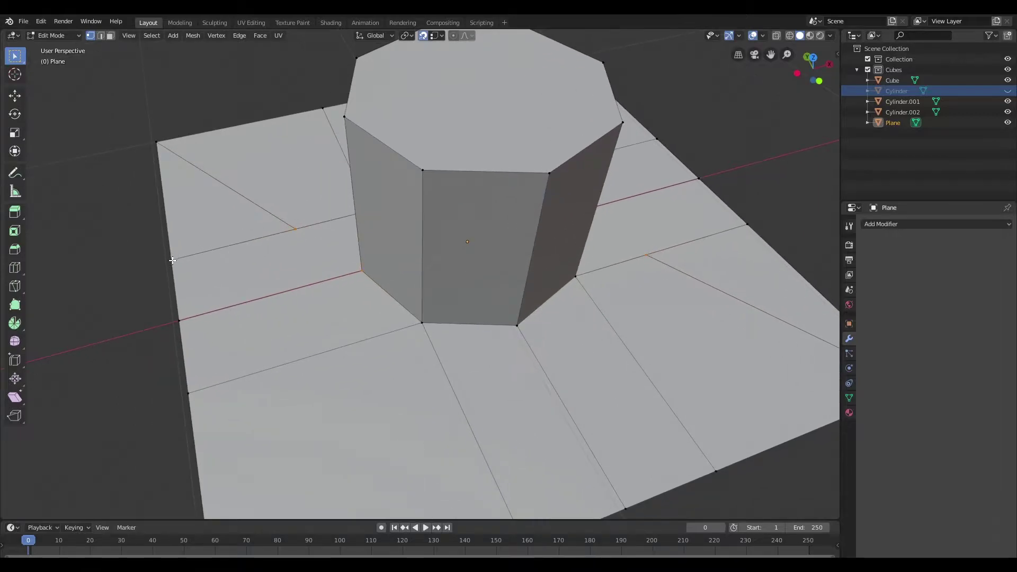
key("m")
left_click(329, 236)
Merge the right diagonal's leftover vertex into its cut's end vertex on the opposite border, using At First.
middle_click_drag(328, 236, 645, 249)
left_click(644, 249)
left_click(544, 277, "shift")
key("m")
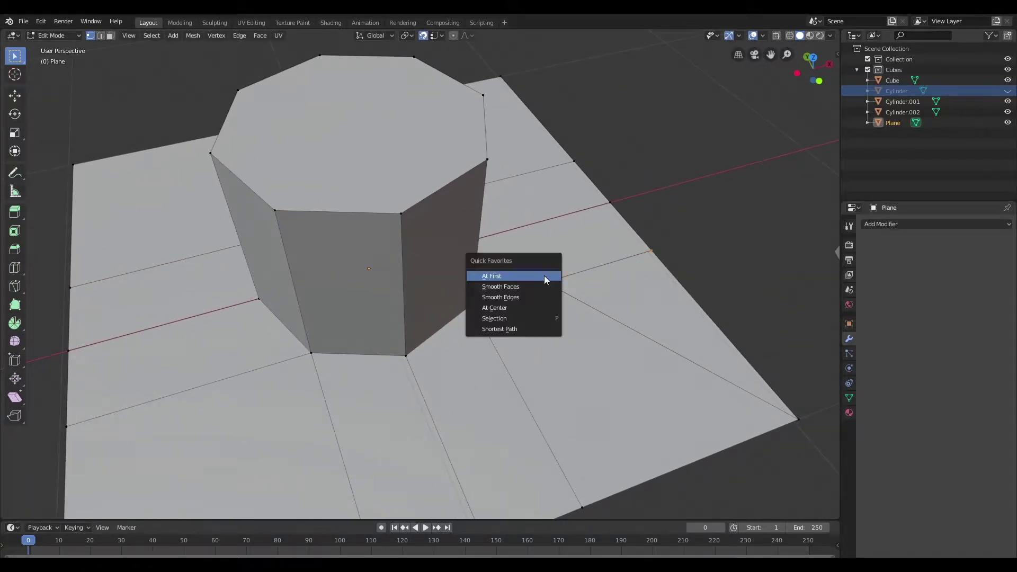
left_click(545, 276)
Inset the cylinder's top face by about 0.018 m.
middle_click_drag(574, 255, 516, 280)
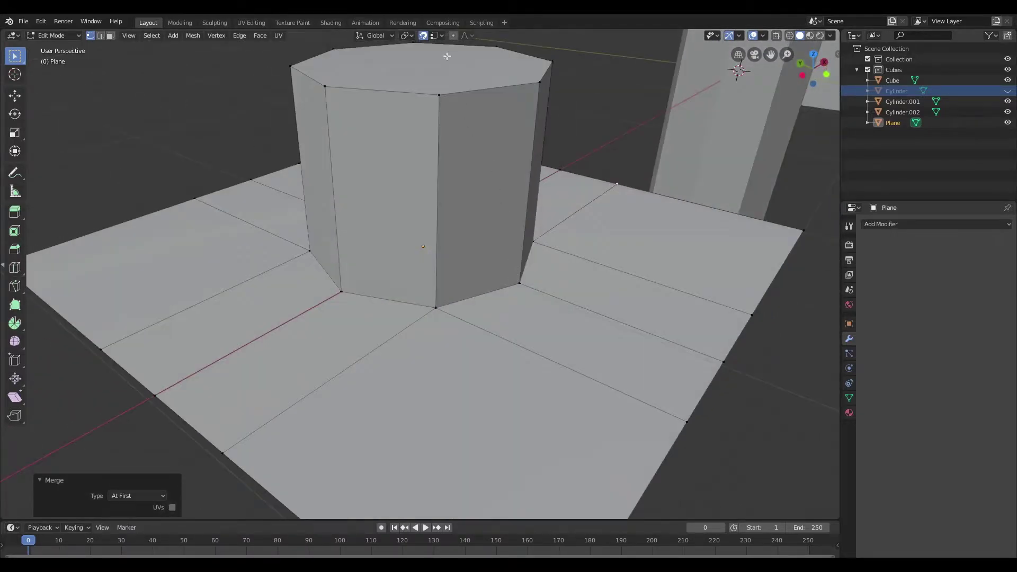
middle_click_drag(447, 71, 567, 189)
key("3")
left_click(439, 177)
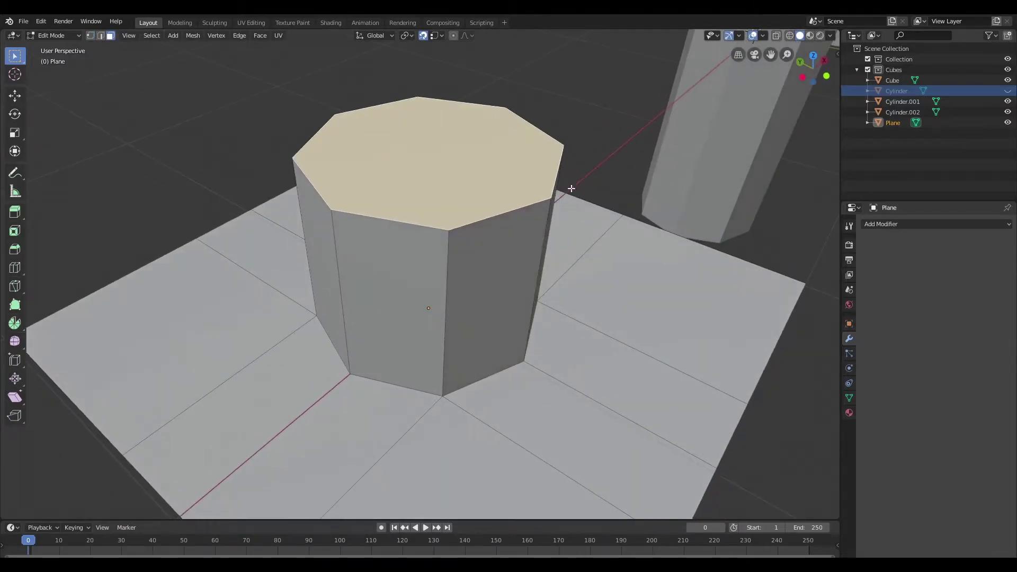
key("i")
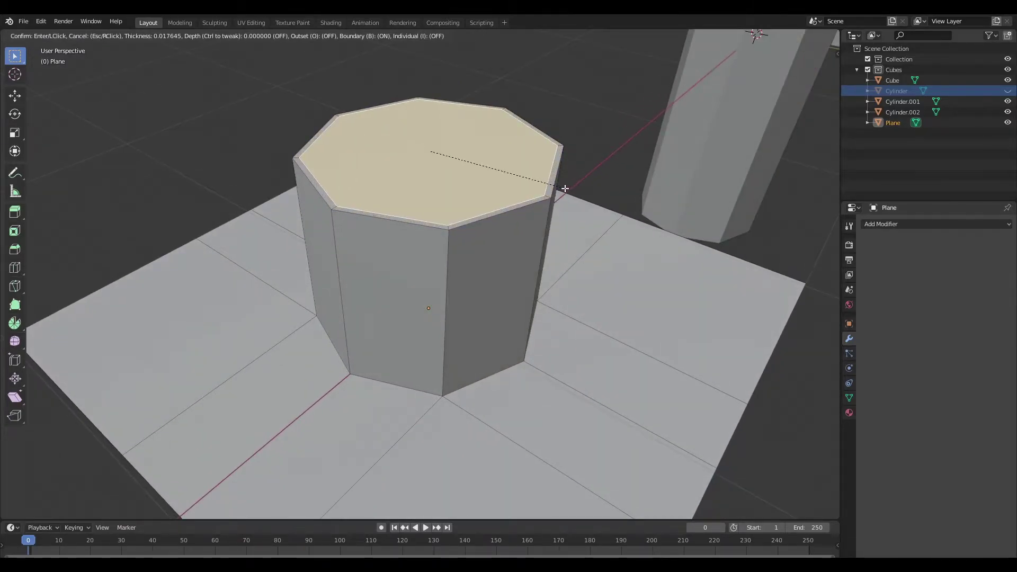
left_click(565, 188)
middle_click_drag(565, 189, 574, 211)
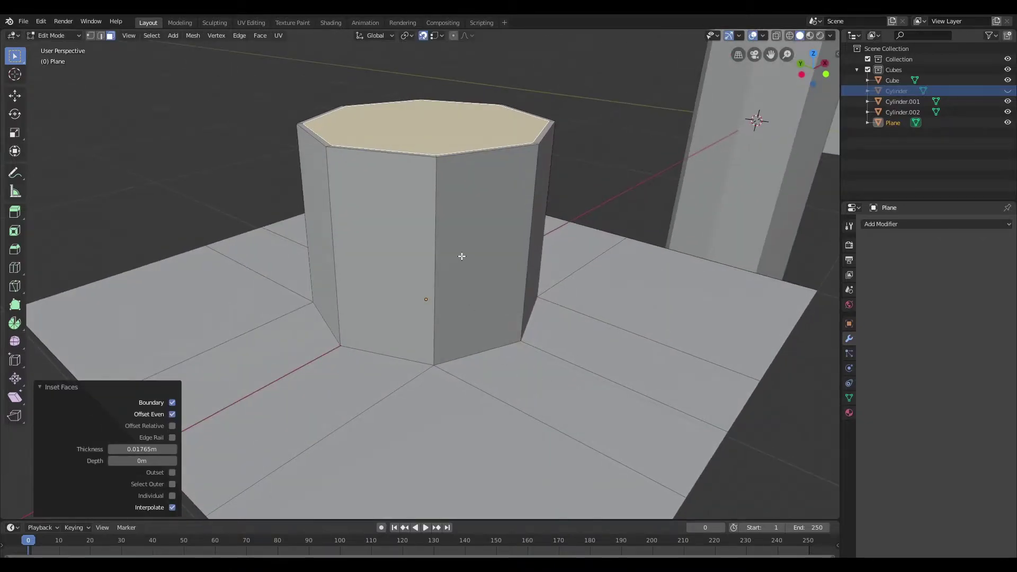
Select the ring of side faces around the cylinder and inset it slightly to add edge loops near the top and base.
key("alt+a")
left_click(419, 244, "alt")
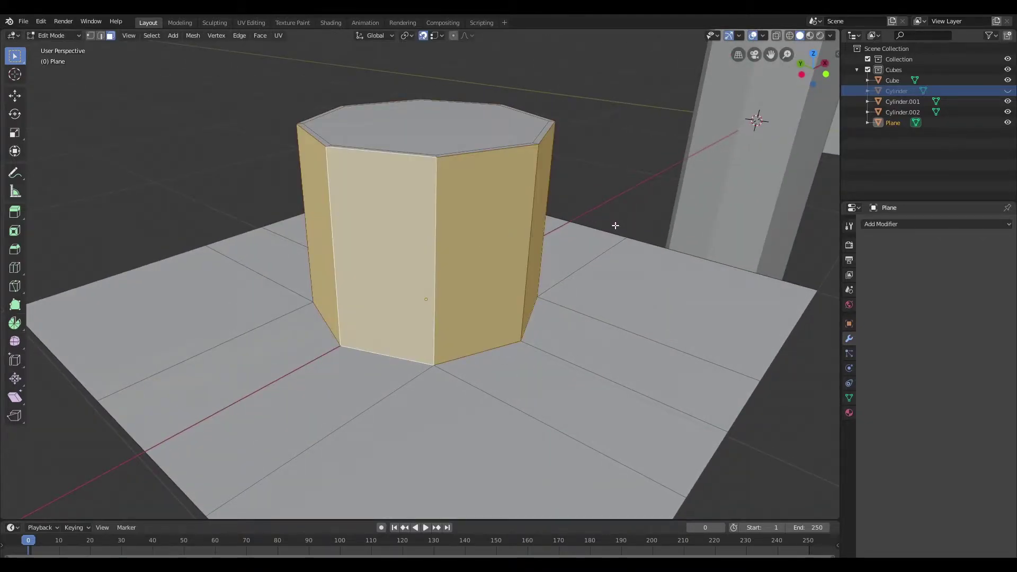
key("ctrl+shift+z")
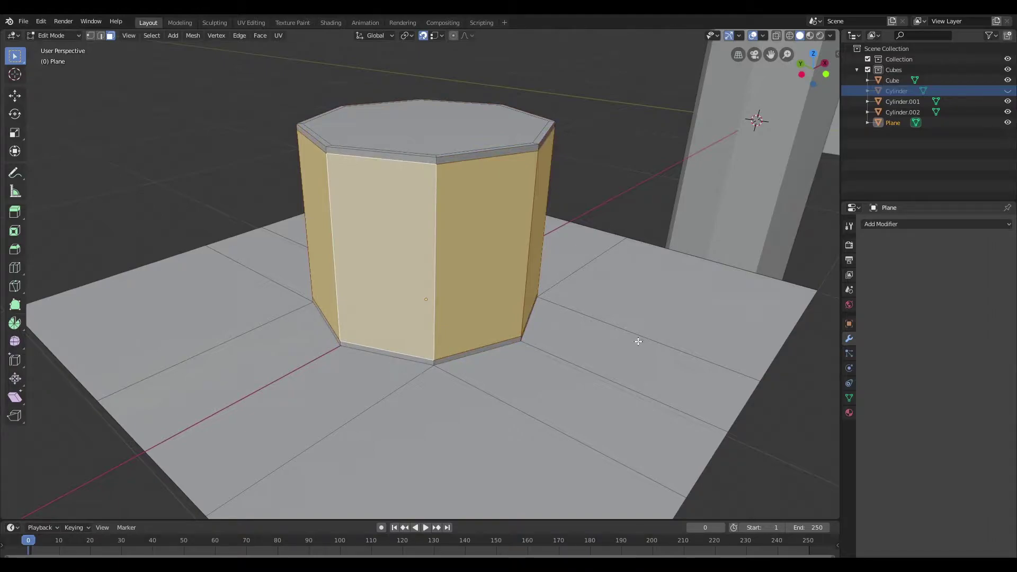
Select all the plane's faces surrounding the cylinder and inset them slightly to add supporting edges.
left_click_drag(647, 300, 585, 415)
left_click_drag(311, 390, 393, 439, "shift")
left_click_drag(217, 326, 280, 424, "shift")
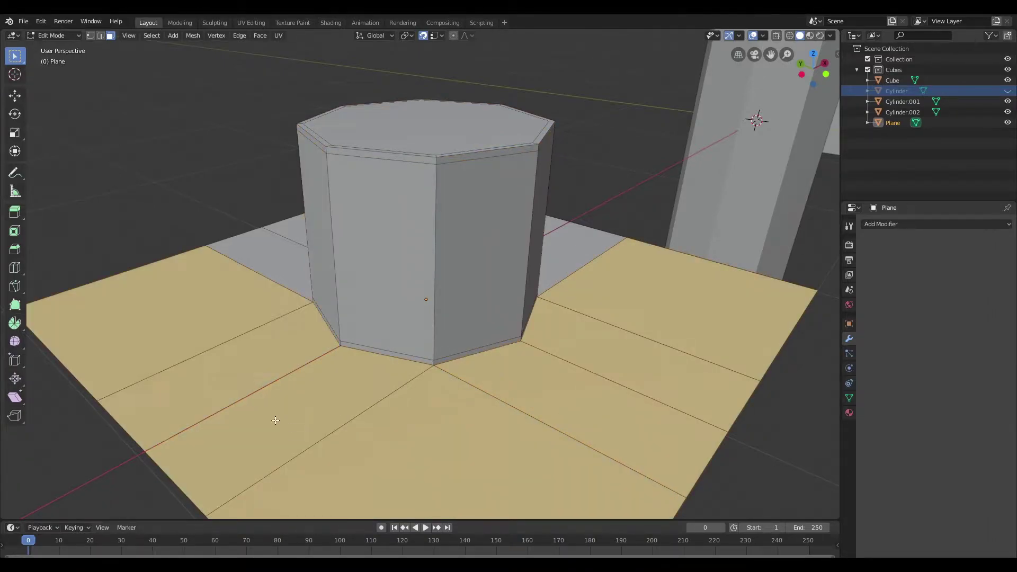
middle_click_drag(513, 325, 425, 334)
left_click_drag(621, 267, 549, 424, "shift")
middle_click_drag(639, 174, 567, 227)
left_click_drag(567, 226, 574, 369, "shift")
middle_click_drag(575, 370, 748, 298)
key("i")
middle_click_drag(568, 299, 518, 279)
scroll(575, 298, "down", 3)
scroll(567, 287, "up", 3)
Return to Object Mode and add a level 3 subdivision surface to the united mesh.
key("Tab")
scroll(557, 275, "down", 5)
scroll(530, 279, "up", 2)
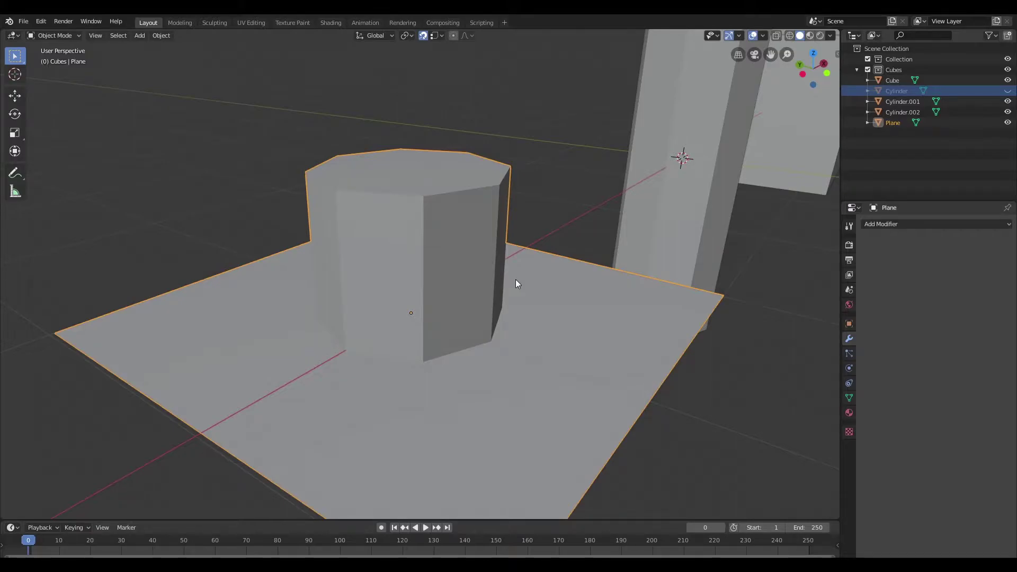
key("ctrl+3")
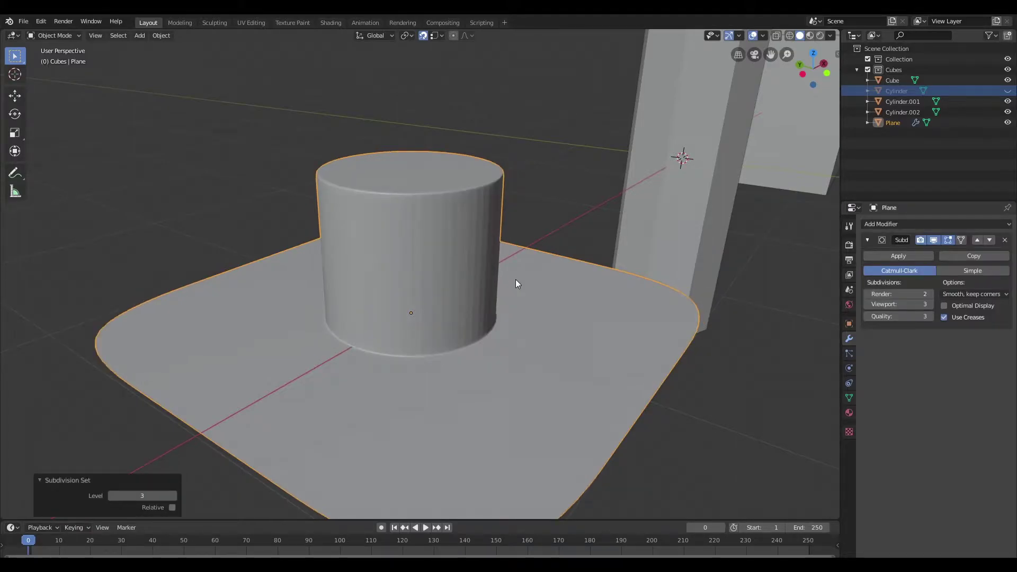
Shade the subdivided mesh smooth and inspect the cylinder's transition into the plane.
scroll(522, 281, "up", 3)
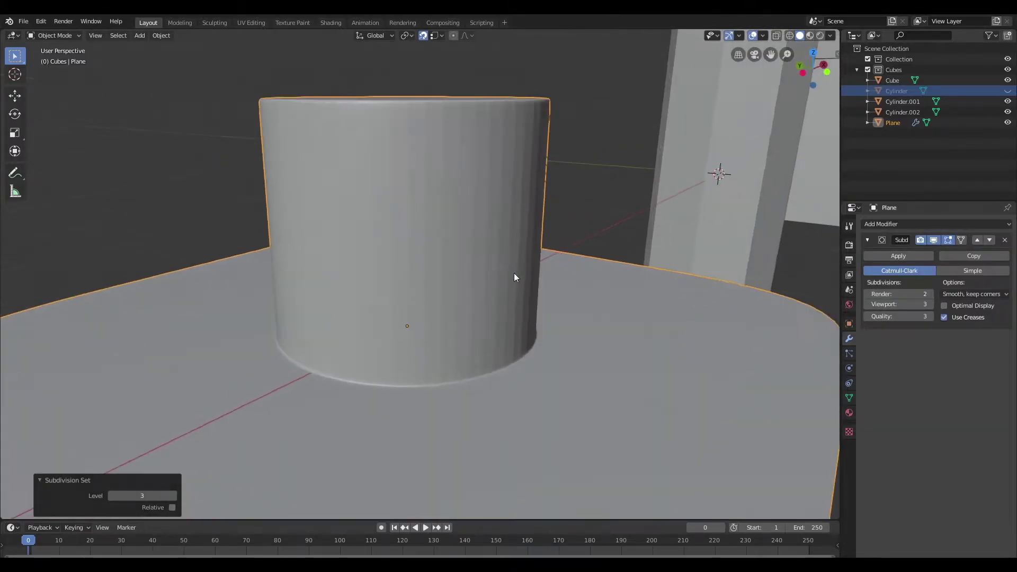
right_click(472, 210)
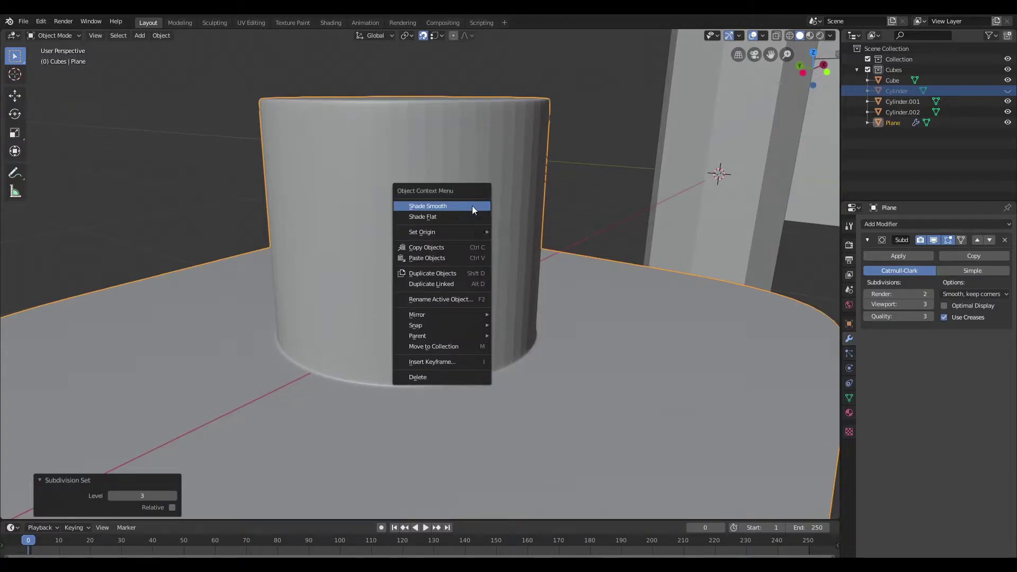
left_click(472, 206)
scroll(472, 212, "down", 3)
scroll(473, 218, "up", 2)
middle_click_drag(473, 218, 488, 263)
middle_click_drag(514, 310, 506, 265)
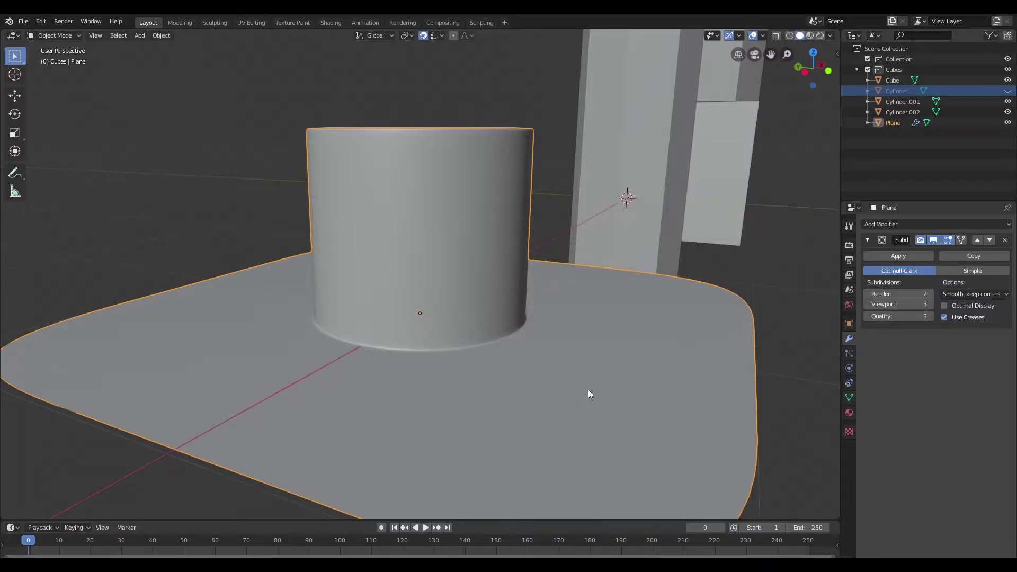
scroll(459, 303, "up", 4)
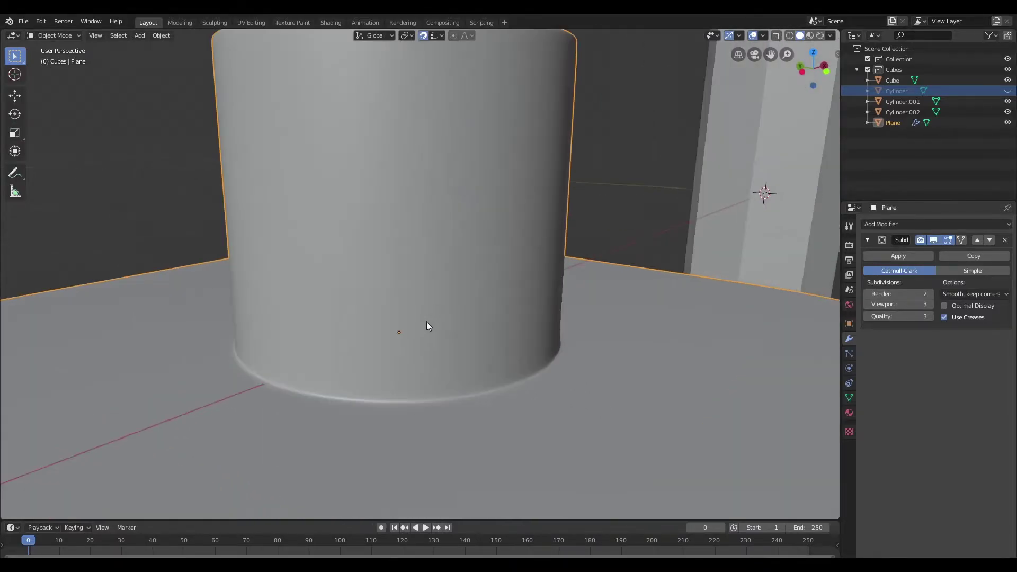
Select the edge loop just above the cylinder's base and move it up about 0.096 m along Z.
scroll(432, 325, "down", 2)
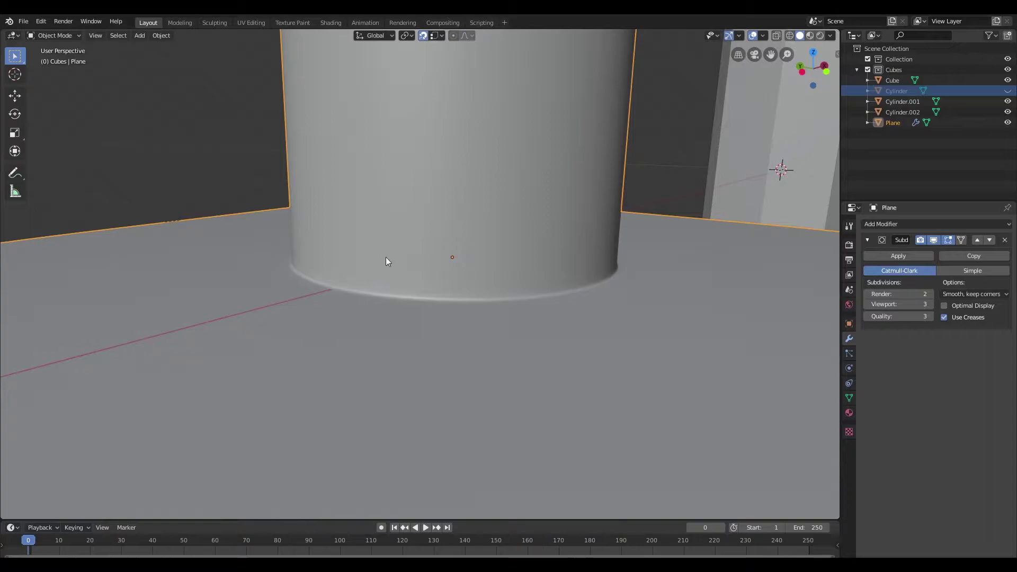
scroll(306, 254, "up", 2)
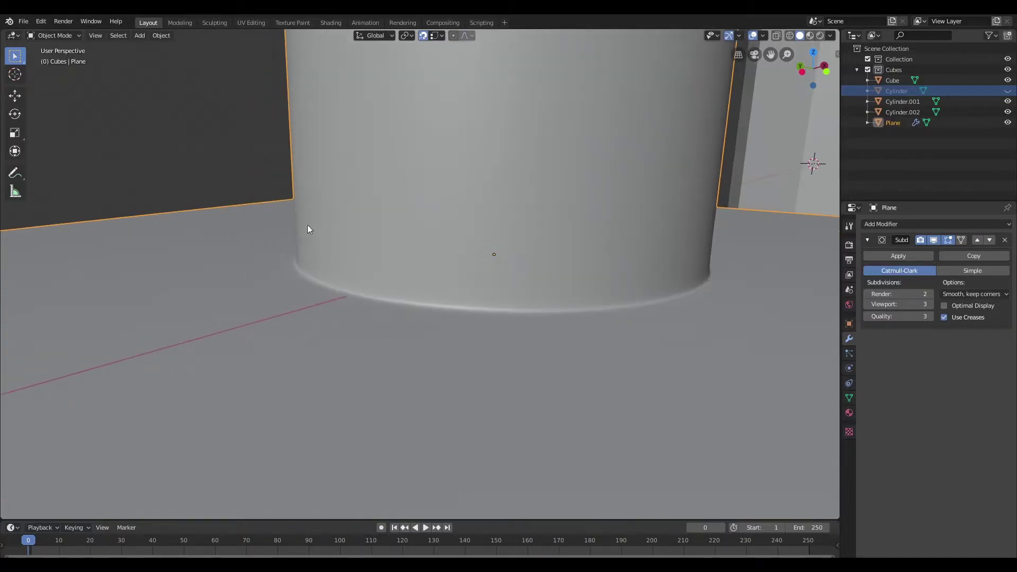
key("Tab")
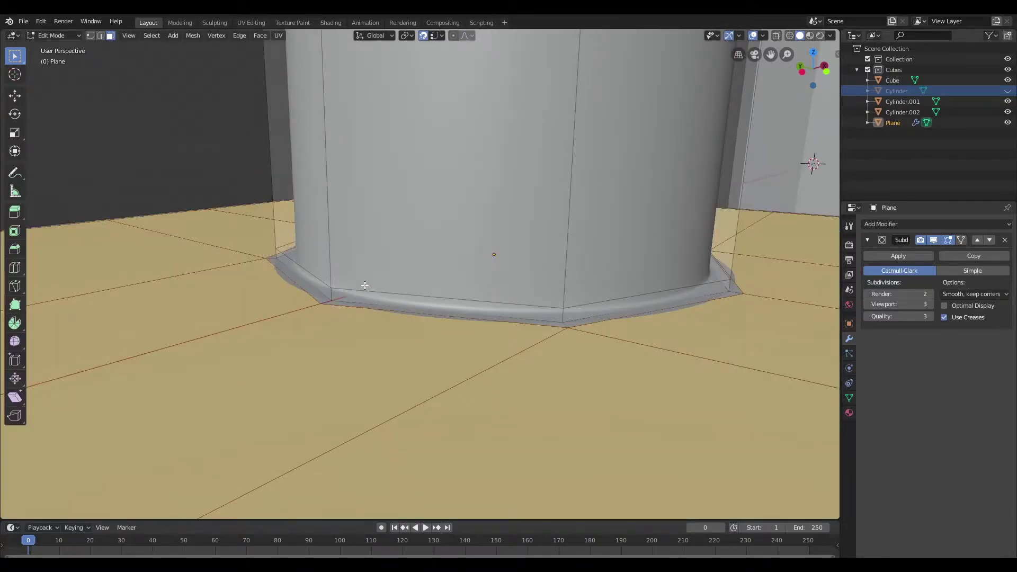
left_click(381, 292)
key("2")
left_click(385, 292, "alt+shift")
left_click(386, 293, "alt+shift")
left_click(405, 293)
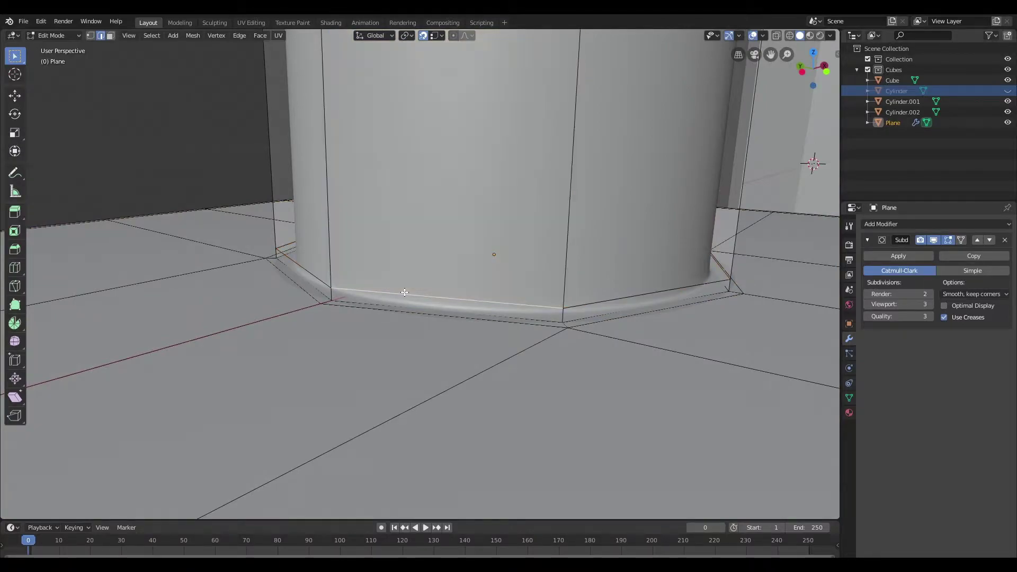
left_click(404, 293, "alt")
key("g")
key("z")
left_click(425, 263)
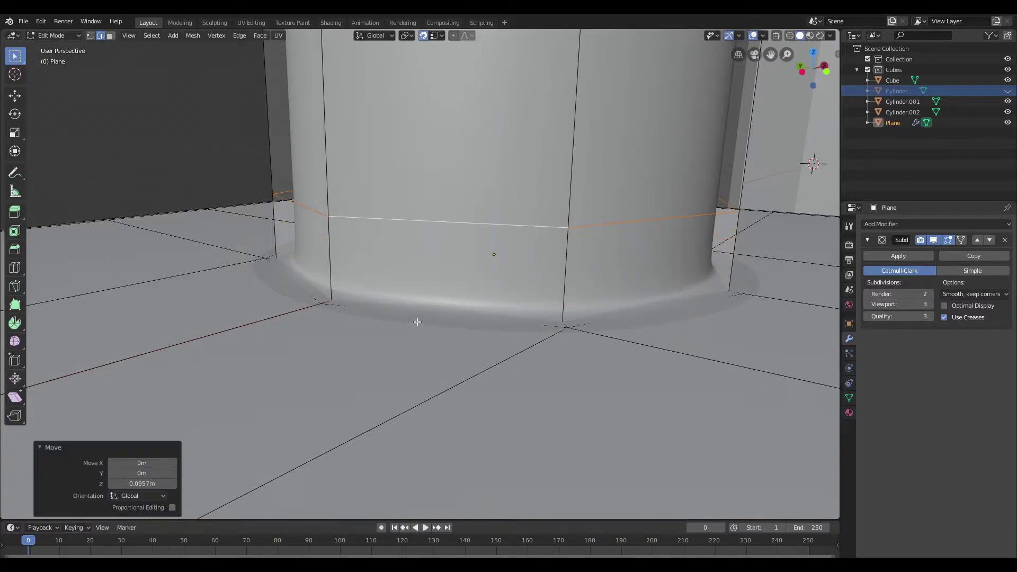
Select the edge loop where the plane surrounds the cylinder's base, scale it outward to about 1.21, and return to Object Mode.
middle_click_drag(620, 340, 618, 359)
left_click(604, 417)
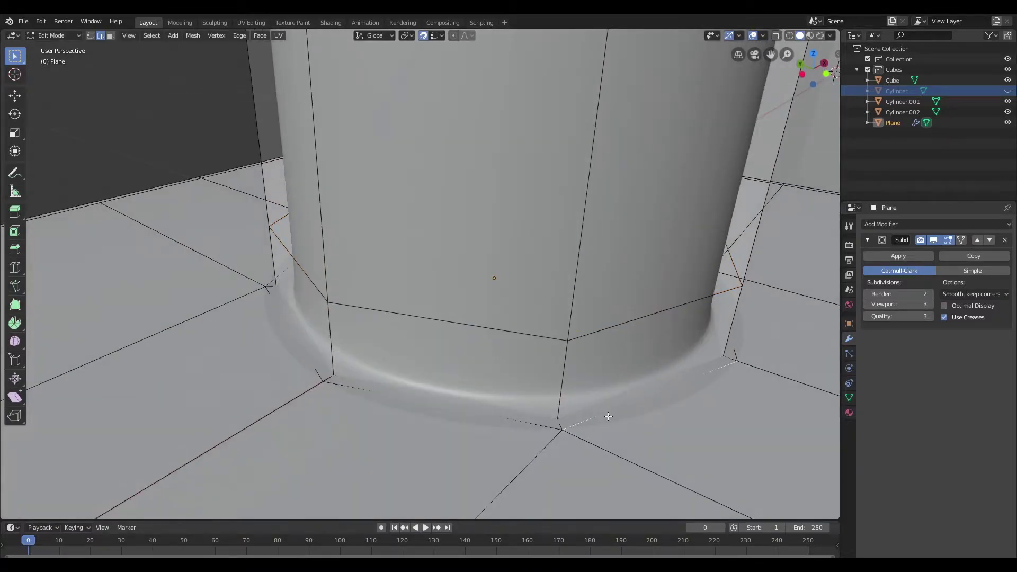
middle_click_drag(506, 418, 380, 319)
scroll(395, 312, "down", 5)
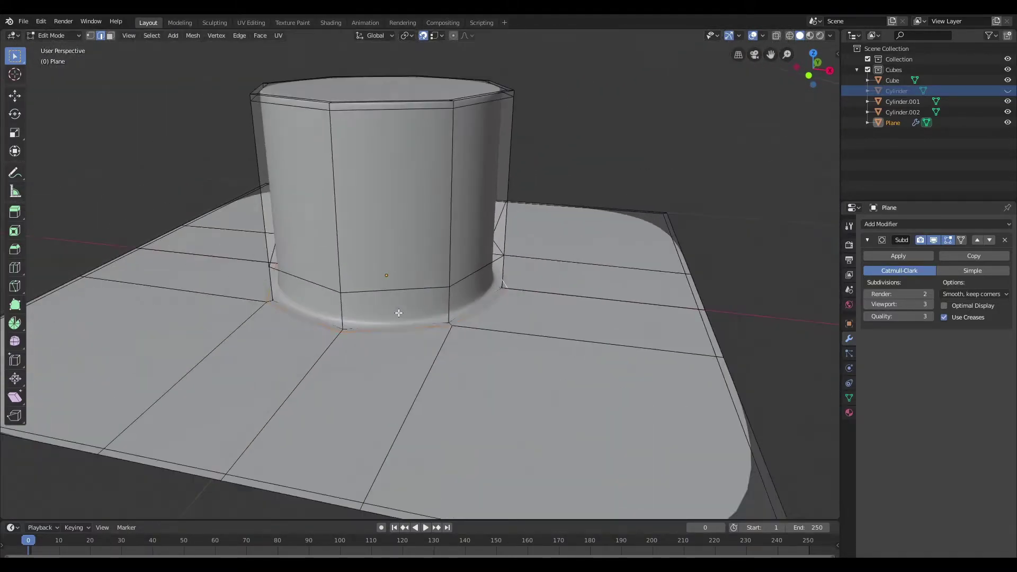
key("s")
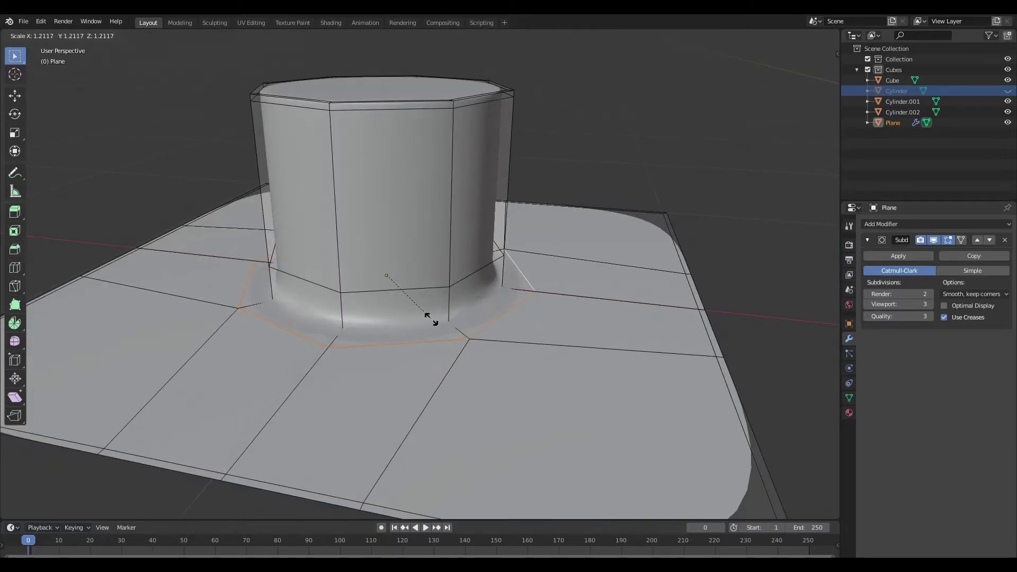
left_click(431, 319)
key("Tab")
mouse_move(602, 257)
middle_mouse_down()
mouse_move(442, 313)
mouse_move(430, 348)
mouse_move(411, 319)
mouse_move(392, 321)
mouse_move(304, 271)
middle_mouse_up()
scroll(442, 313, "up", 8)
mouse_move(218, 289)
middle_mouse_down()
mouse_move(270, 276)
mouse_move(278, 235)
mouse_move(273, 276)
middle_mouse_up()
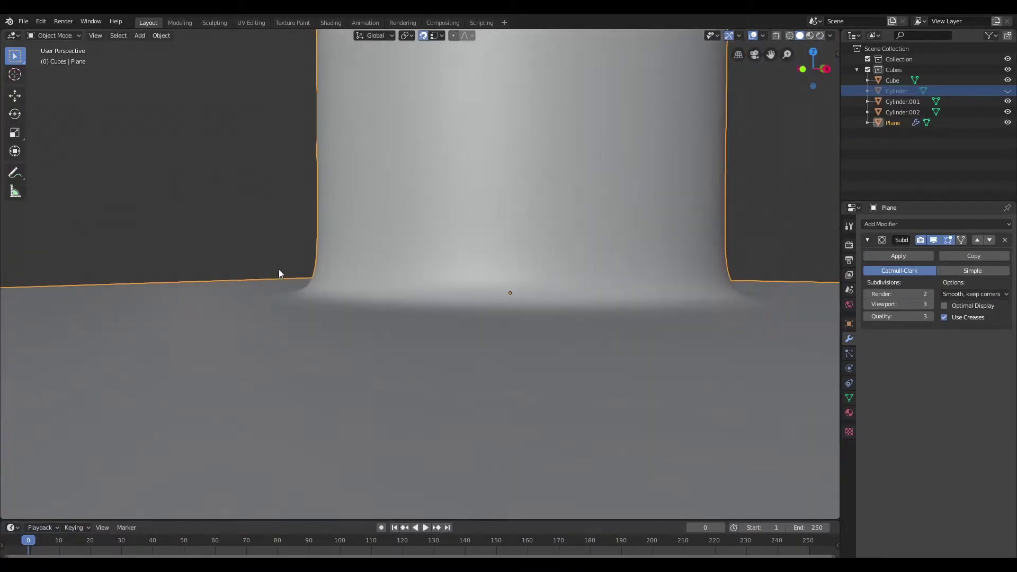
scroll(332, 262, "down", 5)
middle_click_drag(342, 202, 370, 95)
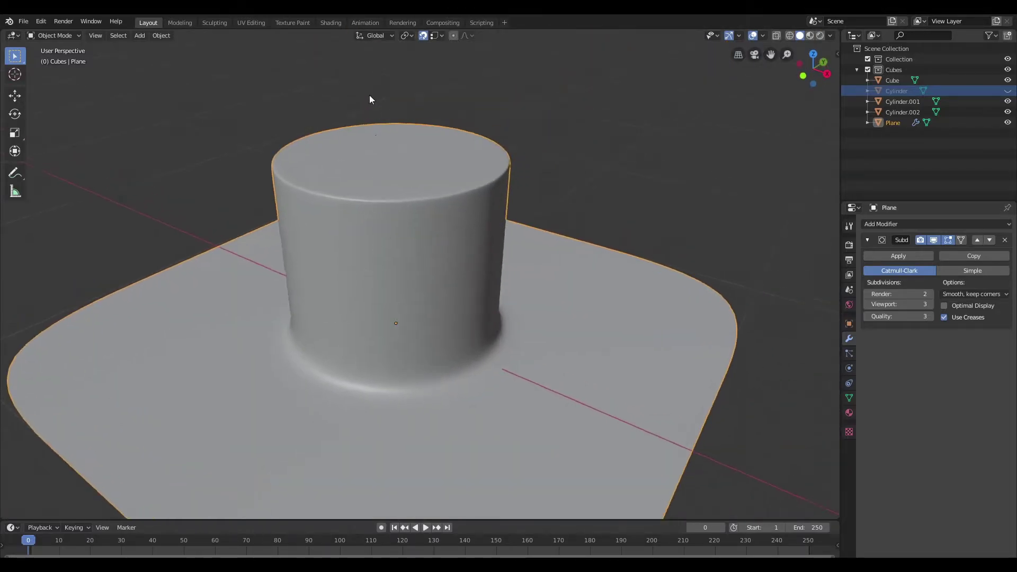
Switch to the Shading workspace and assign the existing metallic material named Material to the mesh.
left_click(331, 22)
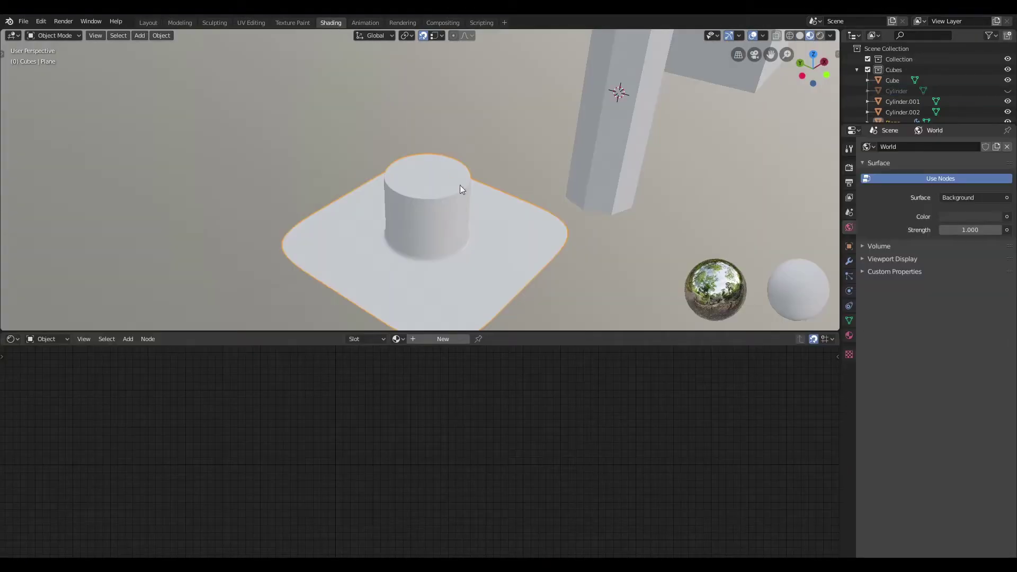
scroll(453, 163, "up", 5)
mouse_move(505, 244)
middle_mouse_down()
mouse_move(444, 191)
mouse_move(456, 192)
mouse_move(451, 176)
mouse_move(478, 167)
mouse_move(475, 217)
mouse_move(498, 218)
mouse_move(496, 209)
middle_mouse_up()
left_click(400, 339)
left_click(434, 359)
scroll(481, 205, "down", 6)
scroll(474, 217, "up", 5)
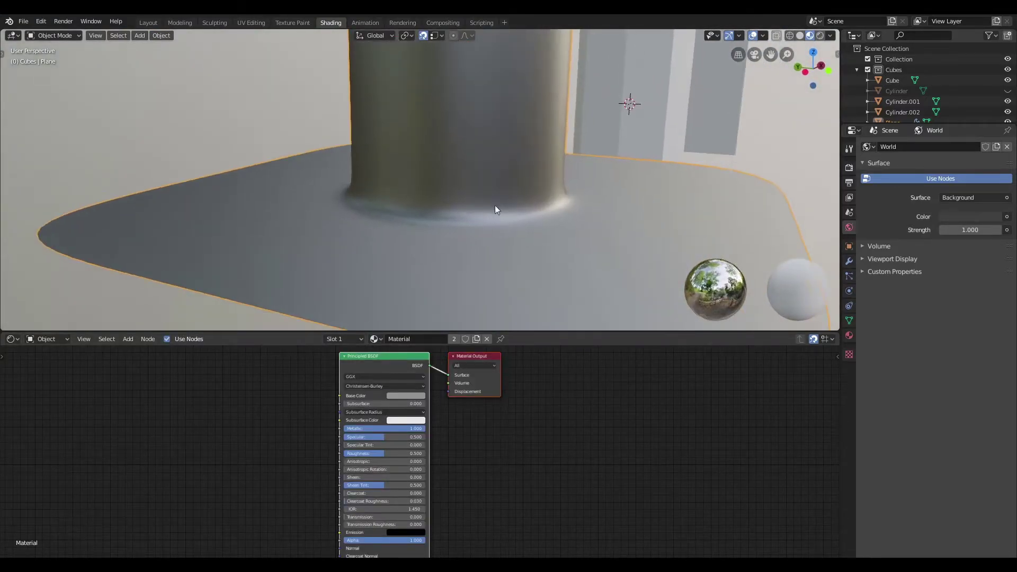
Examine the reflections at the cylinder's base transition and the wireframe of its top cap.
middle_click_drag(490, 170, 512, 205)
scroll(506, 172, "down", 4)
scroll(447, 191, "up", 4)
scroll(447, 186, "up", 2)
scroll(421, 186, "down", 4)
scroll(508, 182, "up", 4)
scroll(510, 180, "down", 5)
key("Tab")
scroll(496, 148, "down", 3)
middle_click_drag(465, 135, 431, 191)
scroll(443, 197, "up", 4)
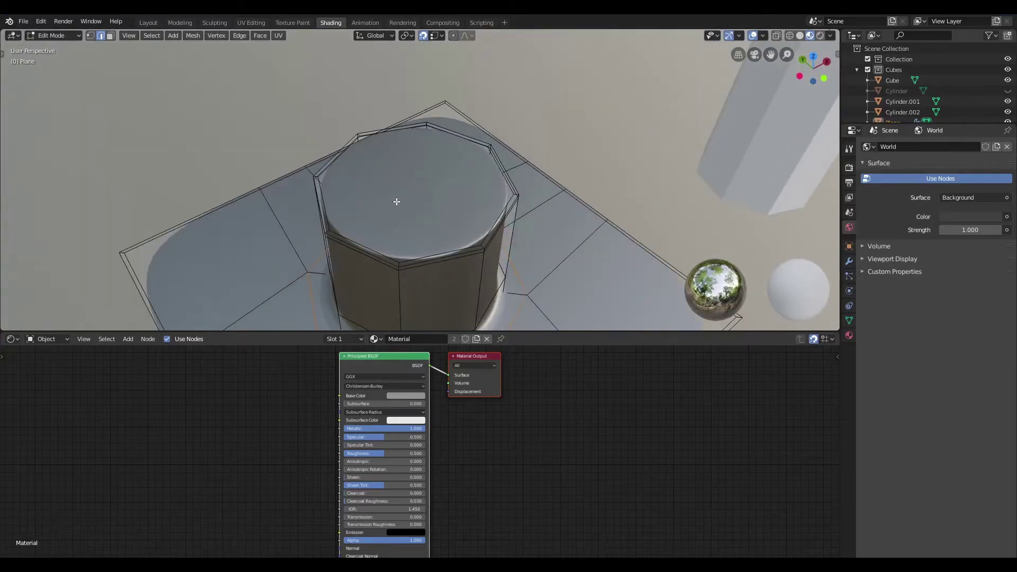
scroll(403, 203, "down", 3)
key("Tab")
middle_click_drag(417, 237, 434, 242)
Return to the Layout workspace in Edit Mode and turn off the subdivision modifier's viewport display.
key("Tab")
scroll(433, 242, "down", 5)
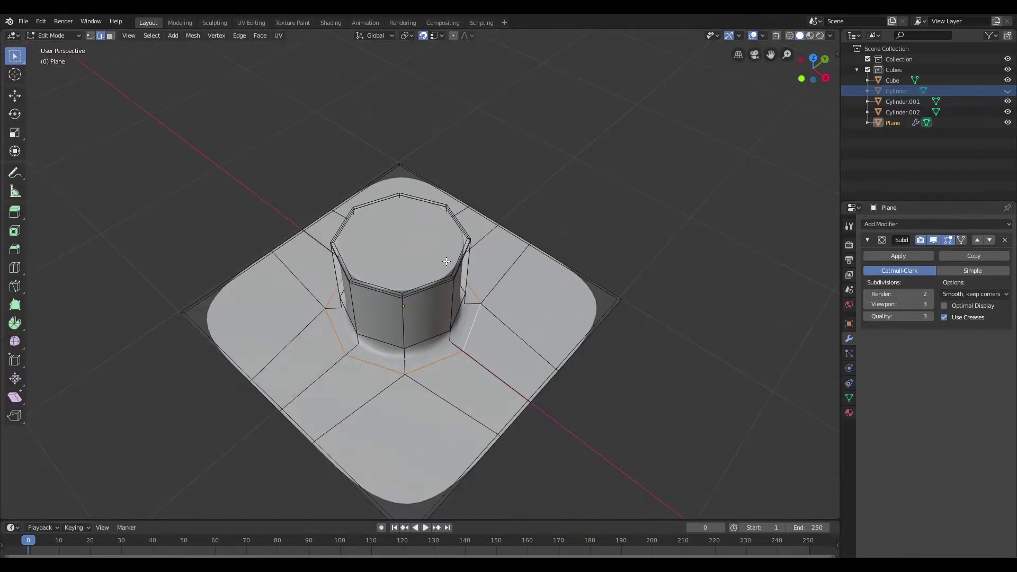
left_click(933, 240)
middle_click_drag(381, 329, 393, 343)
scroll(393, 343, "up", 4)
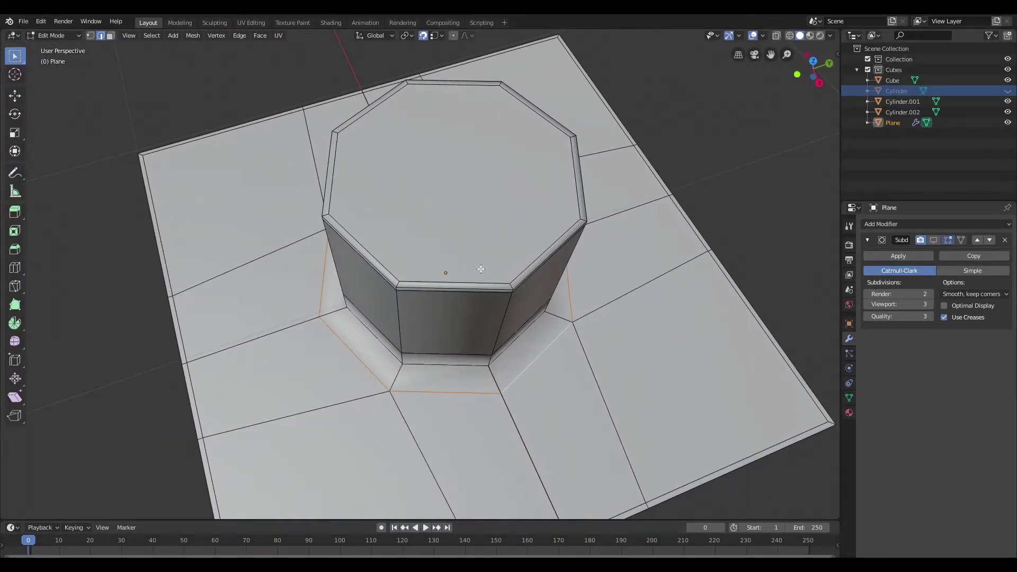
From the top view, knife two perpendicular cuts across the cylinder's top cap between opposite corners.
key("KP_7")
middle_click_drag(489, 212, 539, 174, "shift")
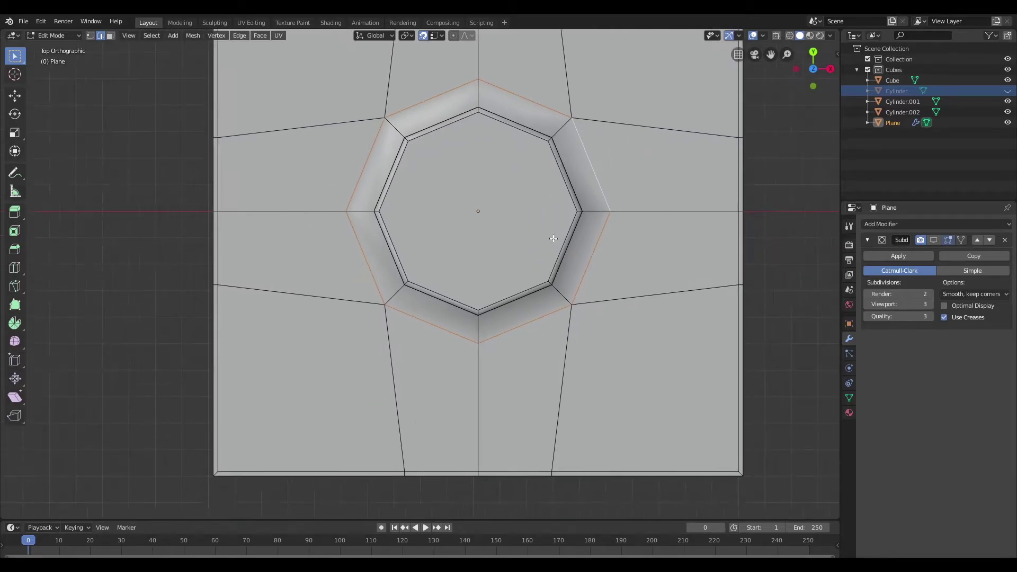
left_click(479, 110)
left_click(479, 310)
key("e")
left_click(379, 211)
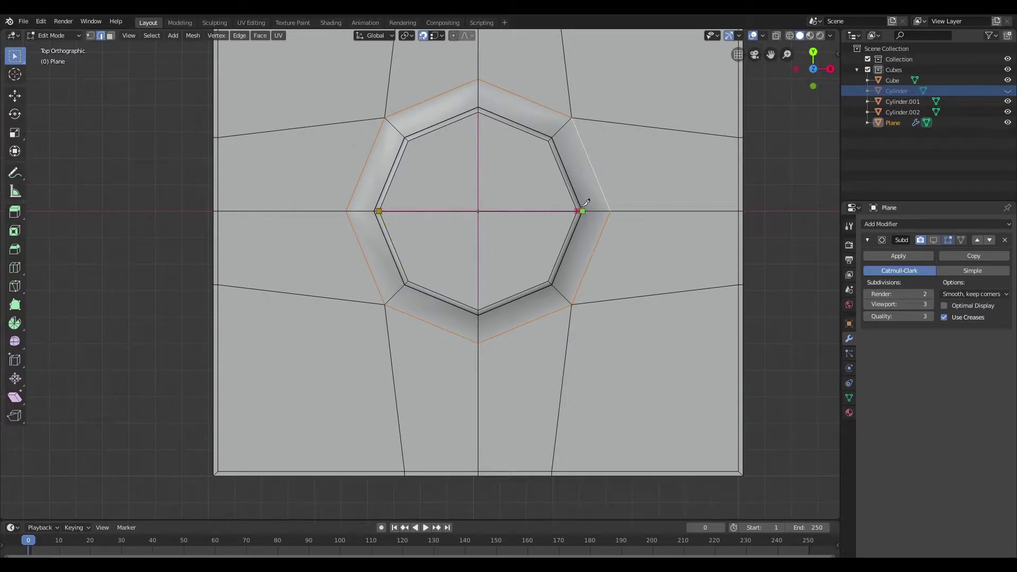
left_click(578, 205)
key("Return")
Turn the subdivision's viewport display back on and show the modifier on the edit cage.
middle_click_drag(507, 244, 499, 174)
scroll(650, 172, "up", 2)
middle_click_drag(599, 231, 629, 207)
scroll(629, 207, "up", 3)
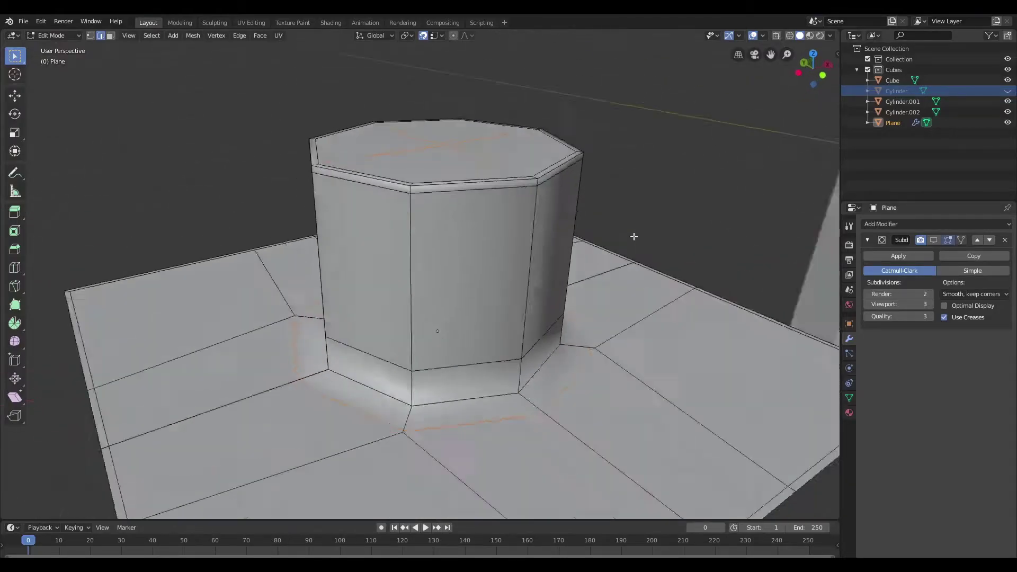
left_click(933, 240)
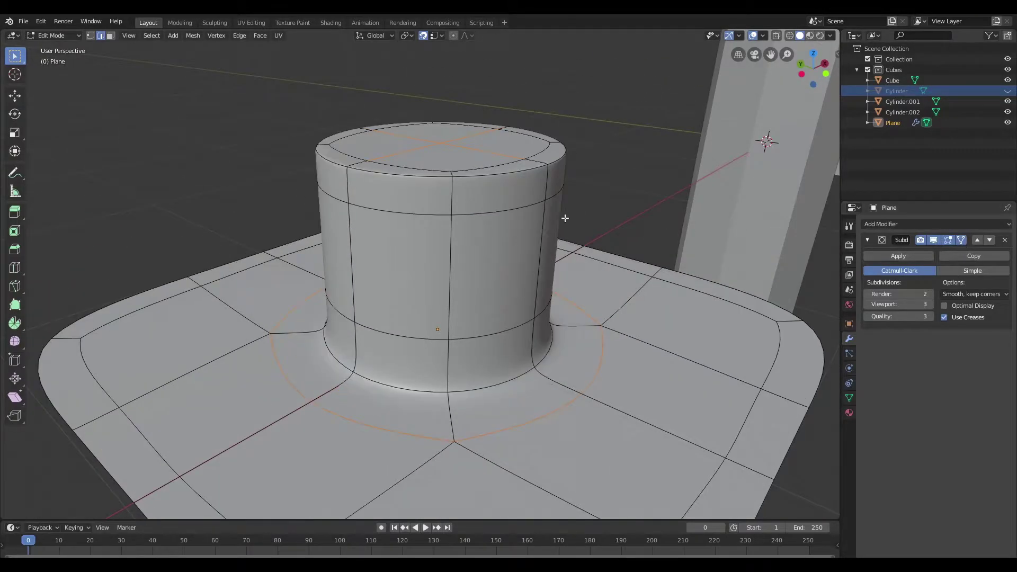
scroll(588, 227, "down", 5)
Inspect the smoothed cylinder in Object Mode, checking the top cap and the blend into the plane.
key("Tab")
left_click(552, 189)
scroll(535, 254, "up", 1)
middle_click_drag(540, 312, 491, 271)
scroll(547, 274, "up", 2)
scroll(482, 293, "down", 4)
key("Tab")
scroll(492, 300, "up", 2)
key("Tab")
middle_click_drag(473, 331, 439, 340)
scroll(475, 312, "up", 2)
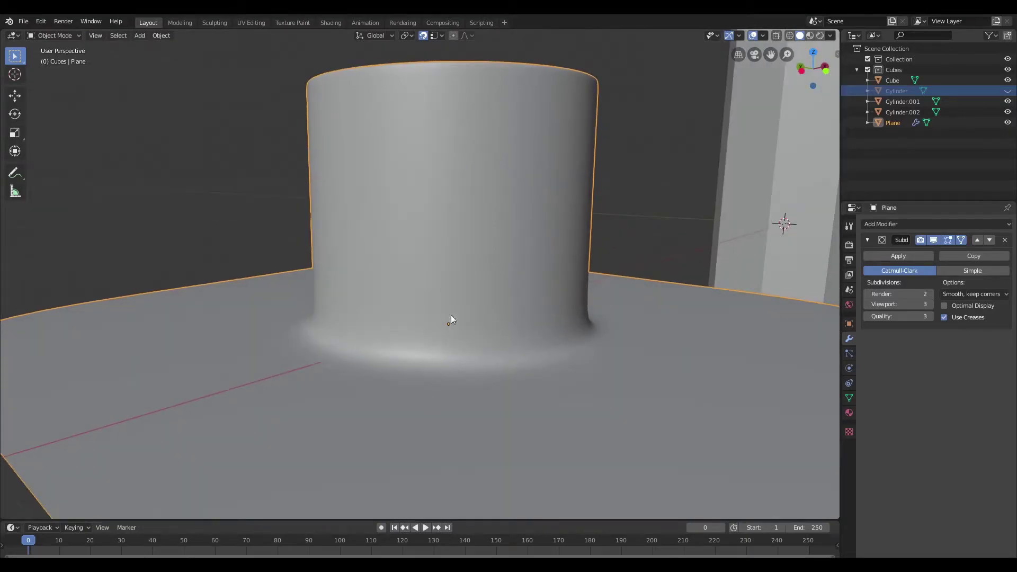
scroll(439, 327, "down", 3)
middle_click_drag(582, 321, 570, 329)
Duplicate the tall freestanding octagonal cylinder in place and rotate the copy 90° about the X axis.
middle_click_drag(676, 269, 369, 334, "shift")
scroll(555, 239, "down", 4)
middle_click_drag(571, 255, 480, 297, "shift")
scroll(479, 297, "up", 3)
middle_click_drag(387, 288, 379, 260)
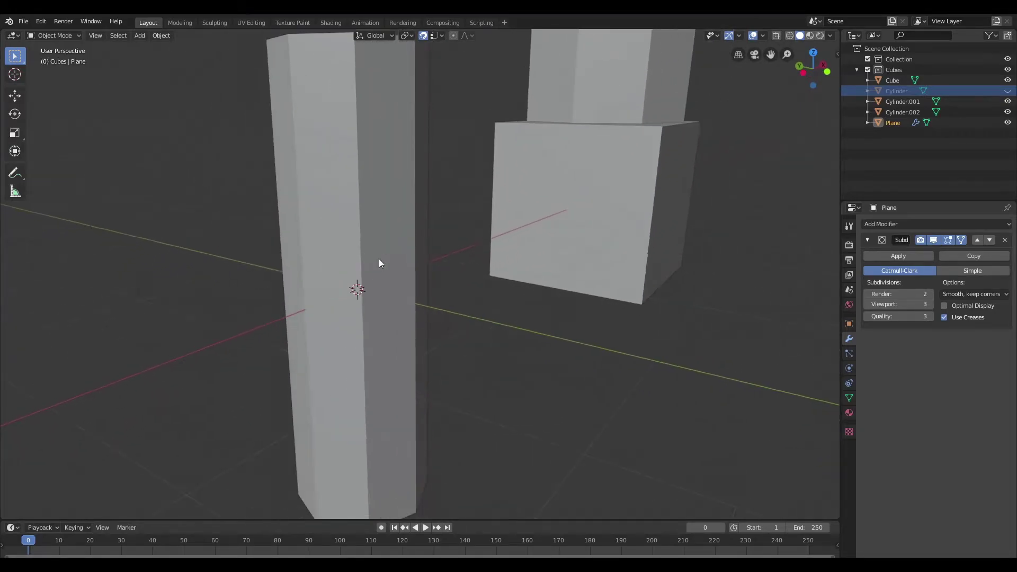
left_click(376, 164)
scroll(398, 168, "down", 2)
scroll(409, 208, "up", 4)
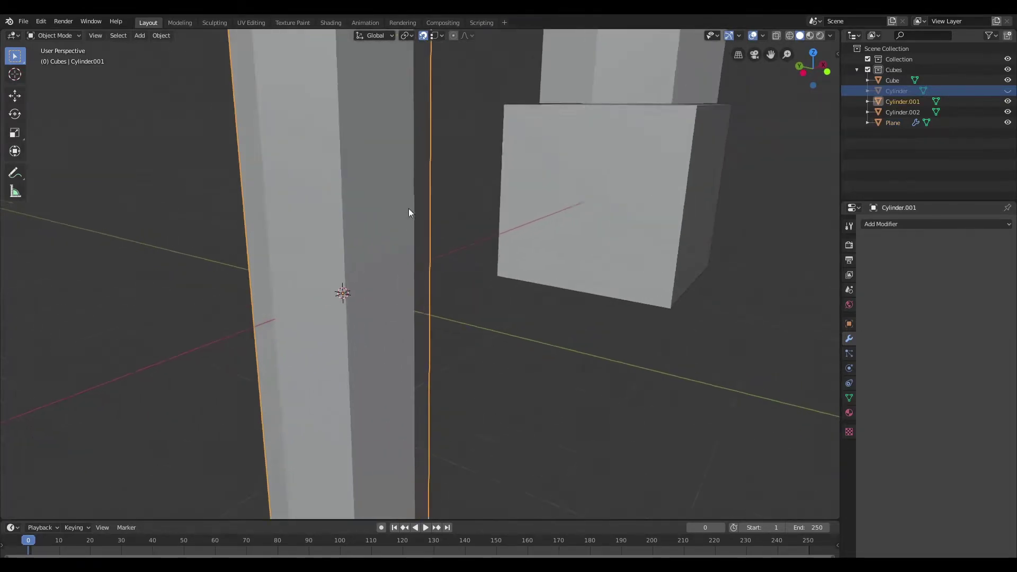
middle_click_drag(428, 271, 453, 258)
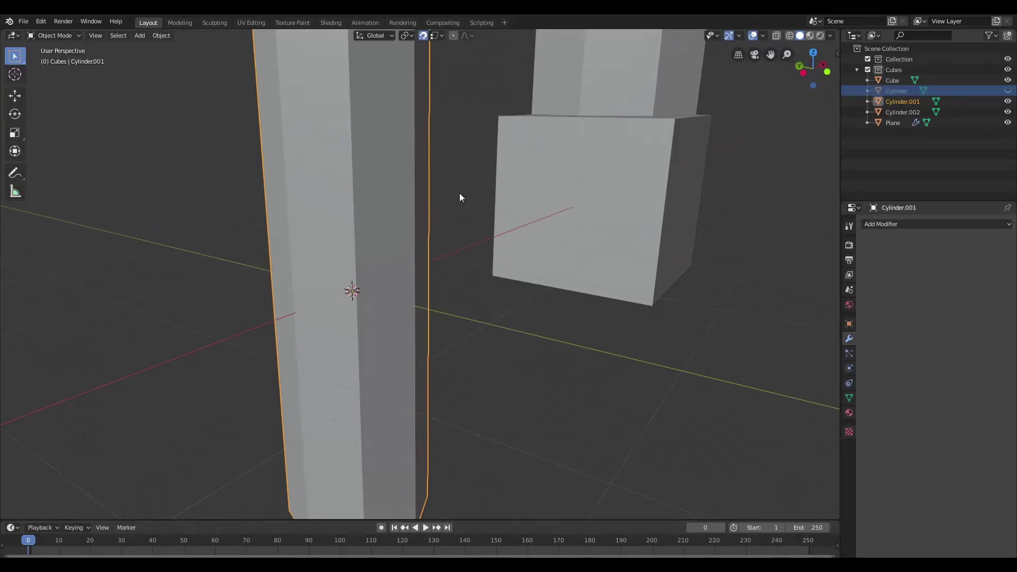
scroll(451, 190, "down", 3)
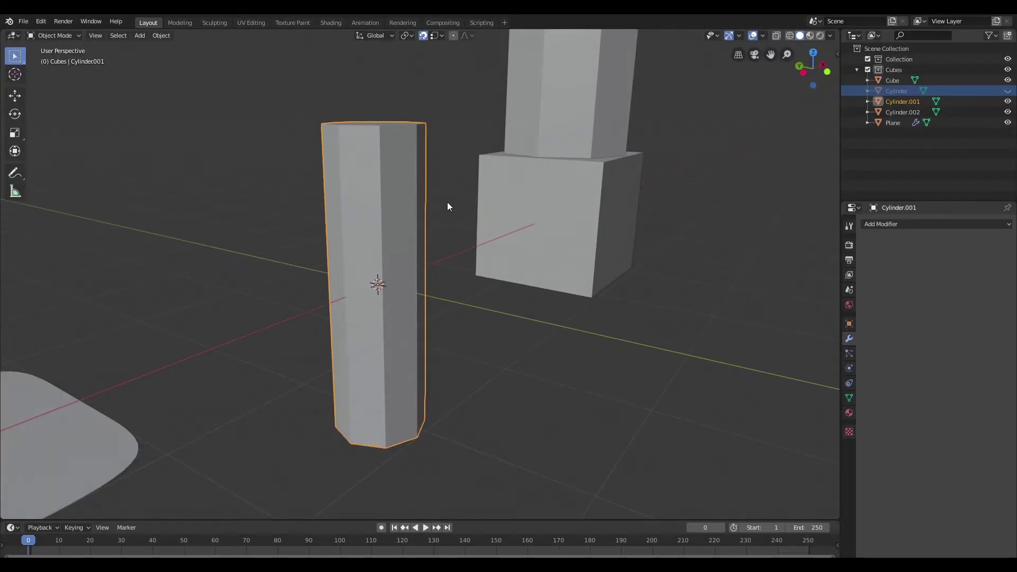
scroll(446, 207, "up", 2)
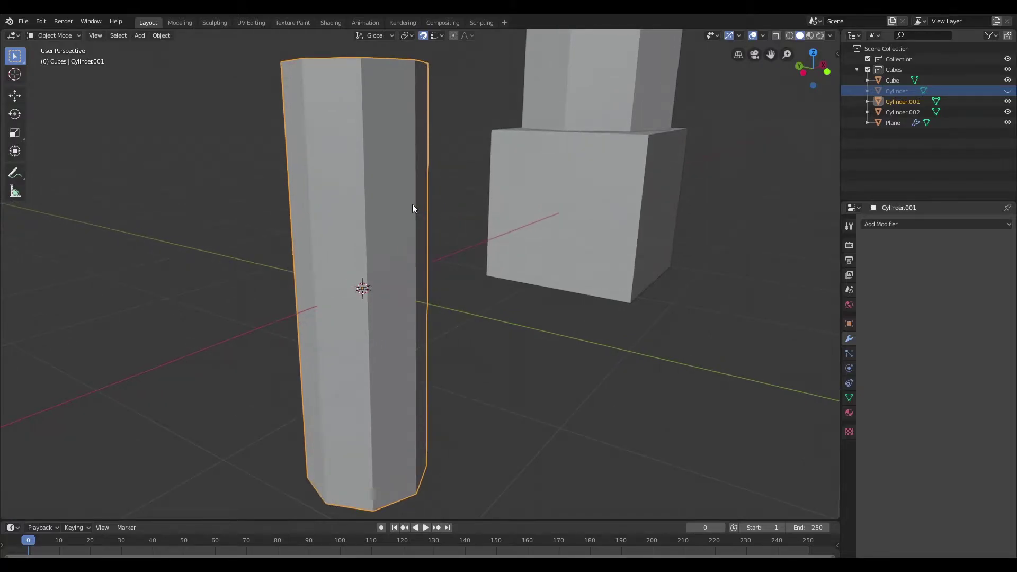
key("shift+d")
key("r")
key("x")
key("9")
key("0")
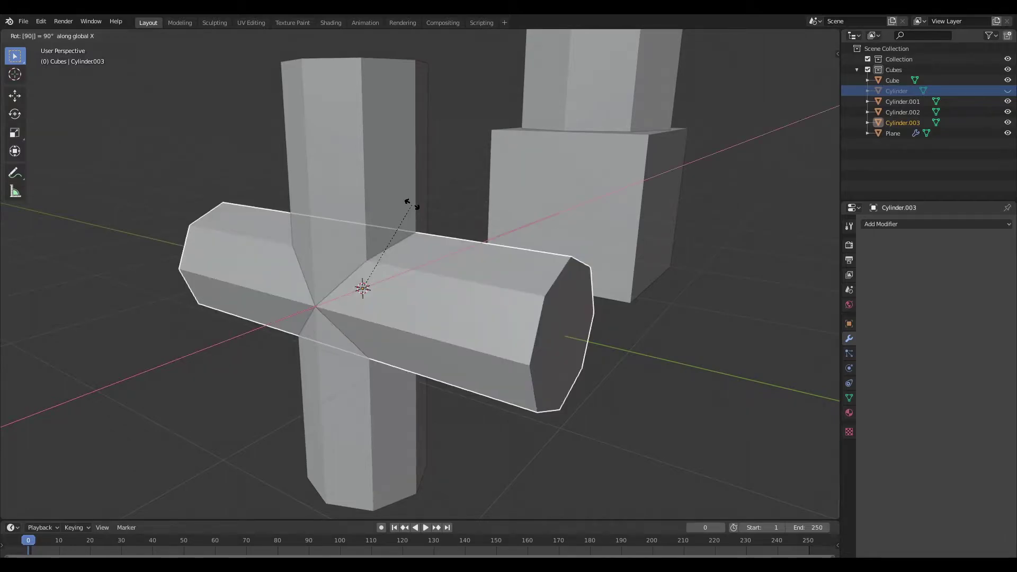
key("Return")
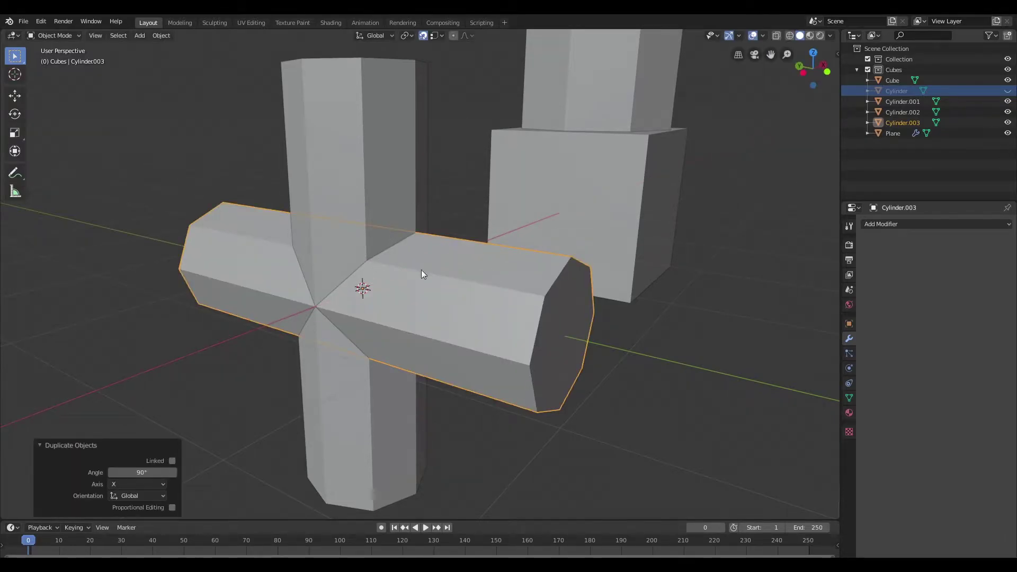
Move the horizontal cylinder about -1.64 m along Y so one end sits inside the upright cylinder.
key("g")
key("y")
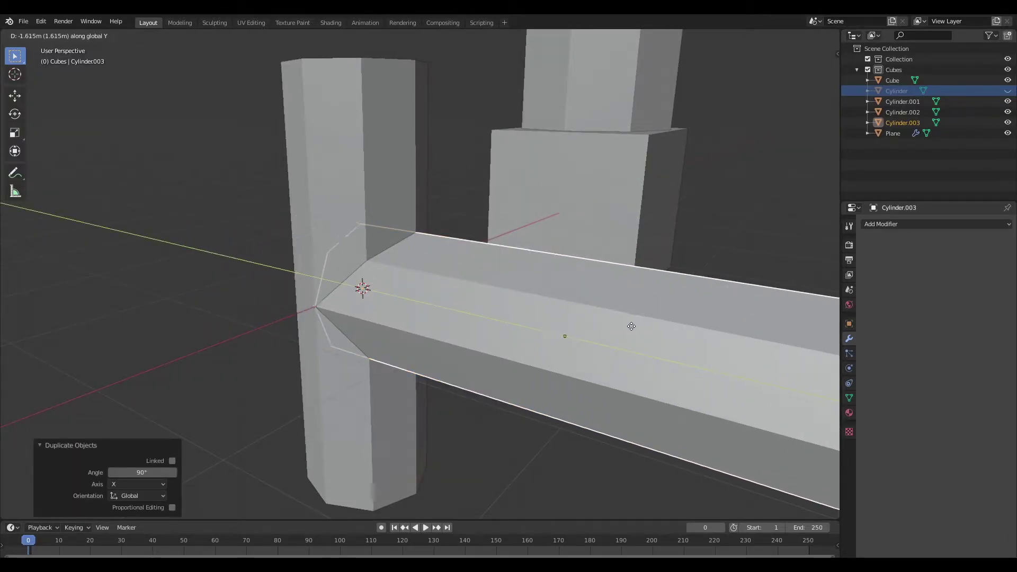
left_click(630, 328)
middle_click_drag(405, 295, 444, 335)
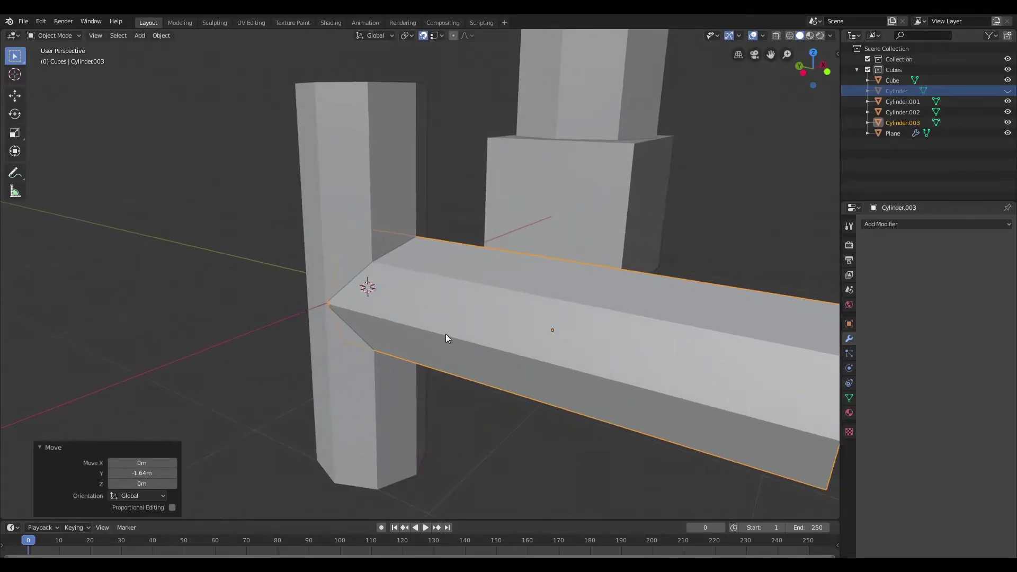
scroll(380, 313, "up", 3)
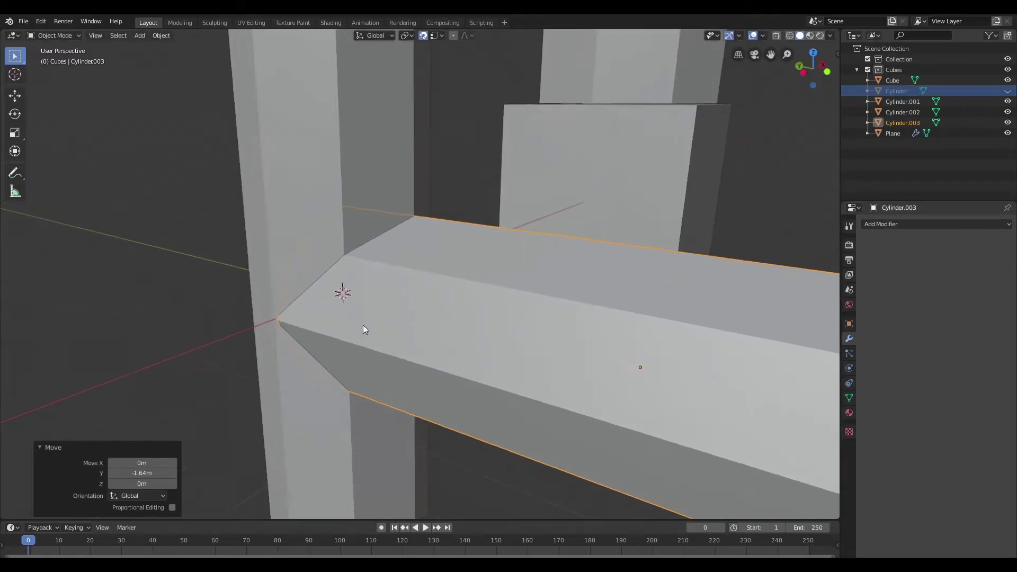
middle_click_drag(380, 350, 458, 300, "shift")
middle_click_drag(525, 297, 451, 302)
middle_click_drag(580, 311, 403, 306, "shift")
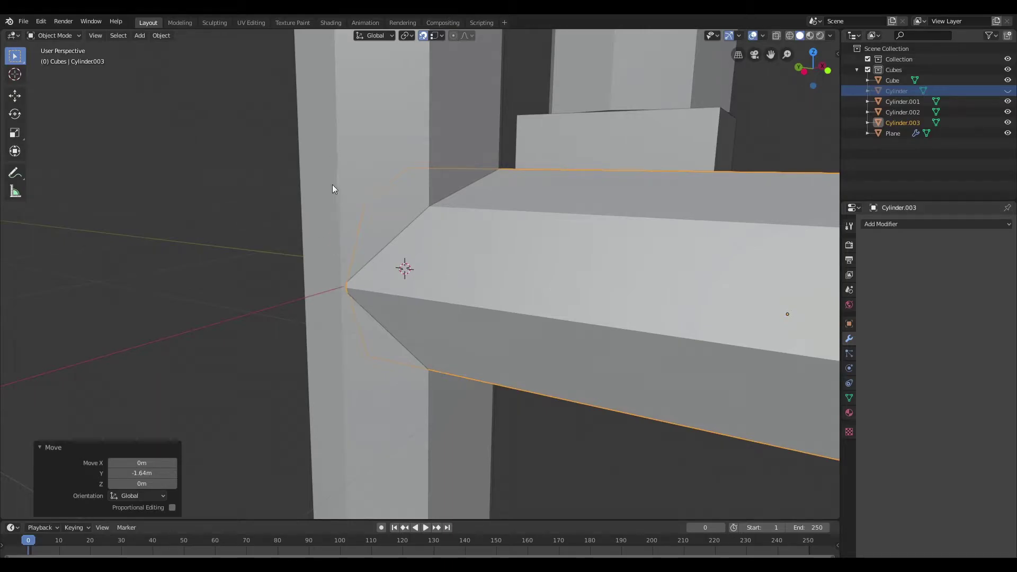
scroll(416, 280, "down", 5)
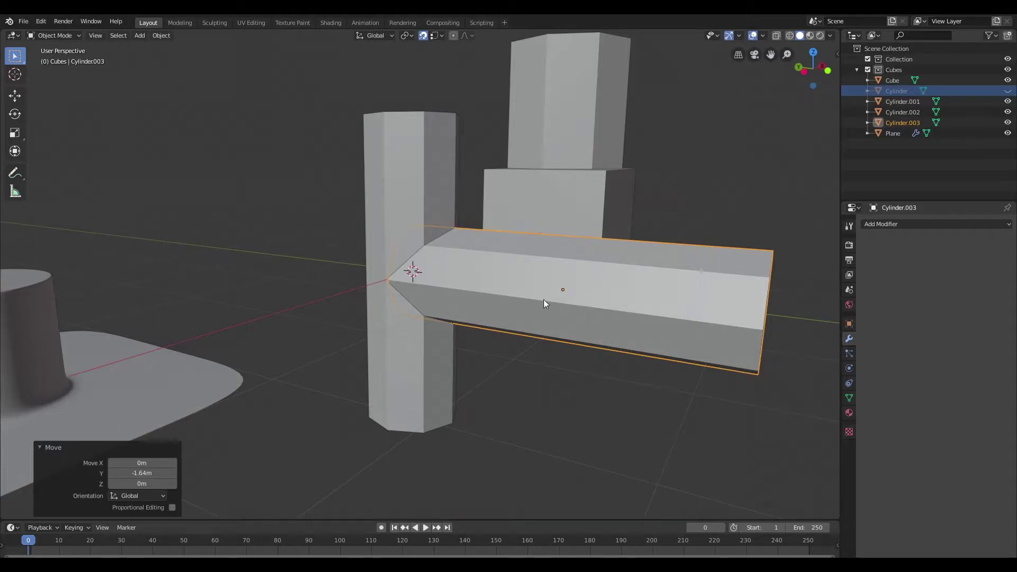
Select the horizontal cylinder's side vertex where it meets the upright cylinder and snap the 3D cursor to it.
scroll(429, 244, "up", 4)
middle_click_drag(474, 318, 509, 268)
key("Tab")
scroll(412, 257, "up", 1)
key("1")
left_click(392, 254)
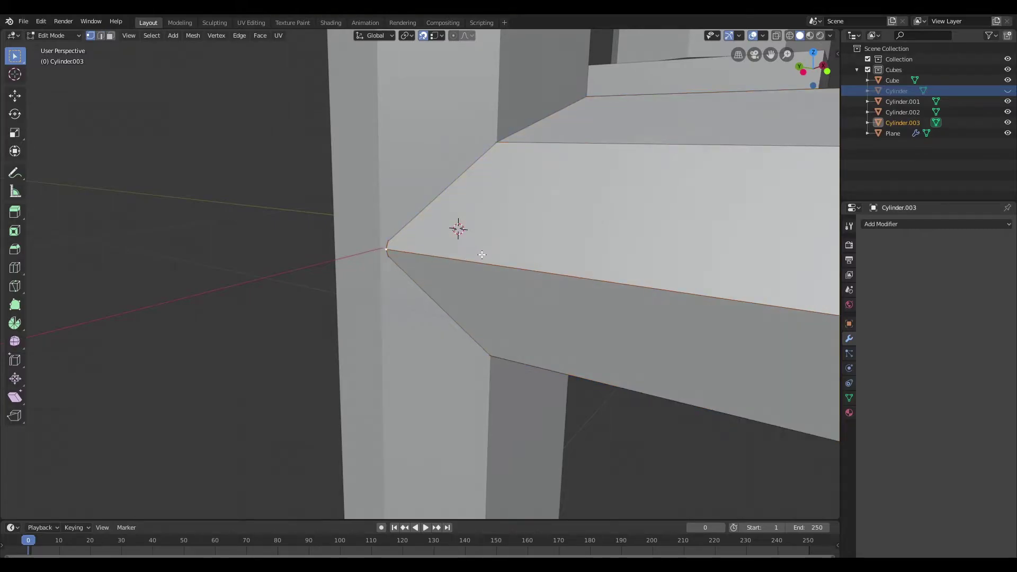
key("shift+s")
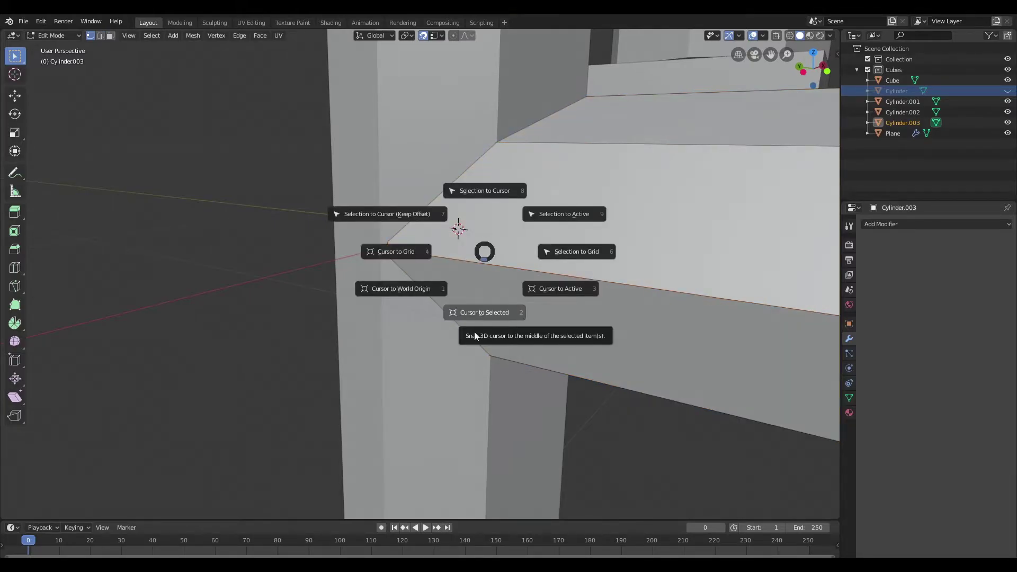
left_click(475, 333)
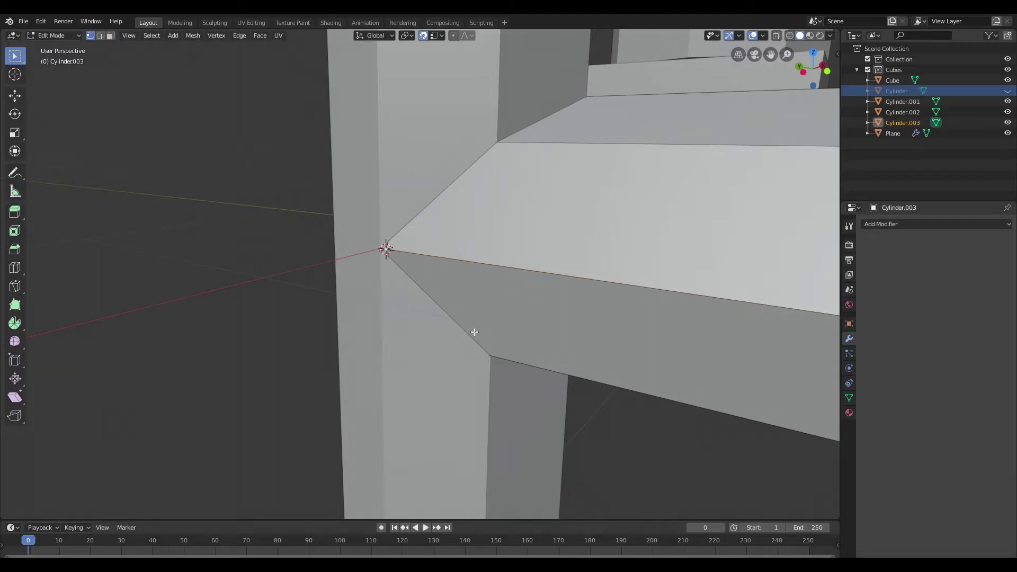
Set the horizontal cylinder's origin to the 3D cursor at the junction vertex and keep the viewport in Solid shading.
key("Tab")
key("q")
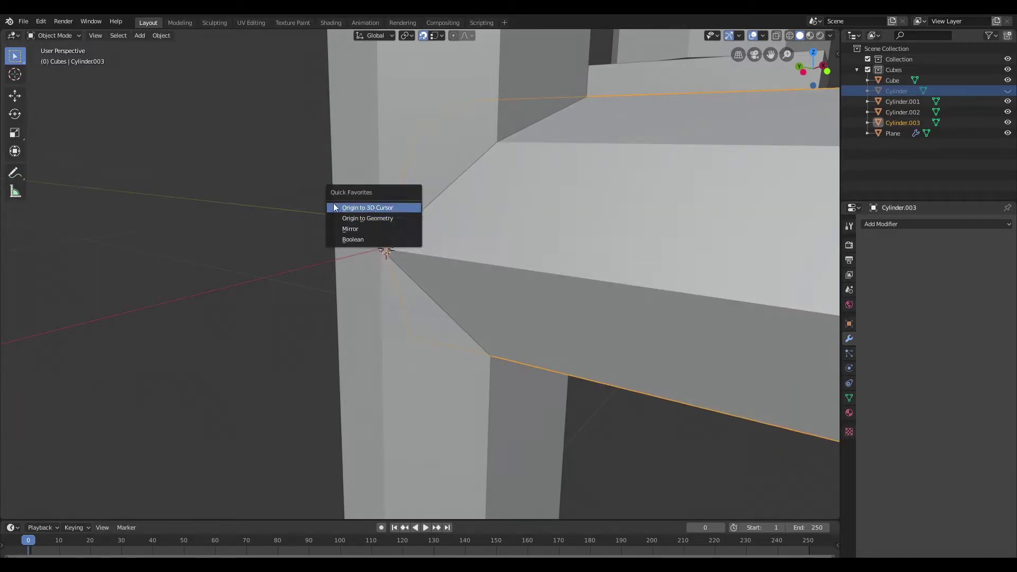
left_click(385, 207)
middle_click_drag(497, 234, 475, 240)
key("z")
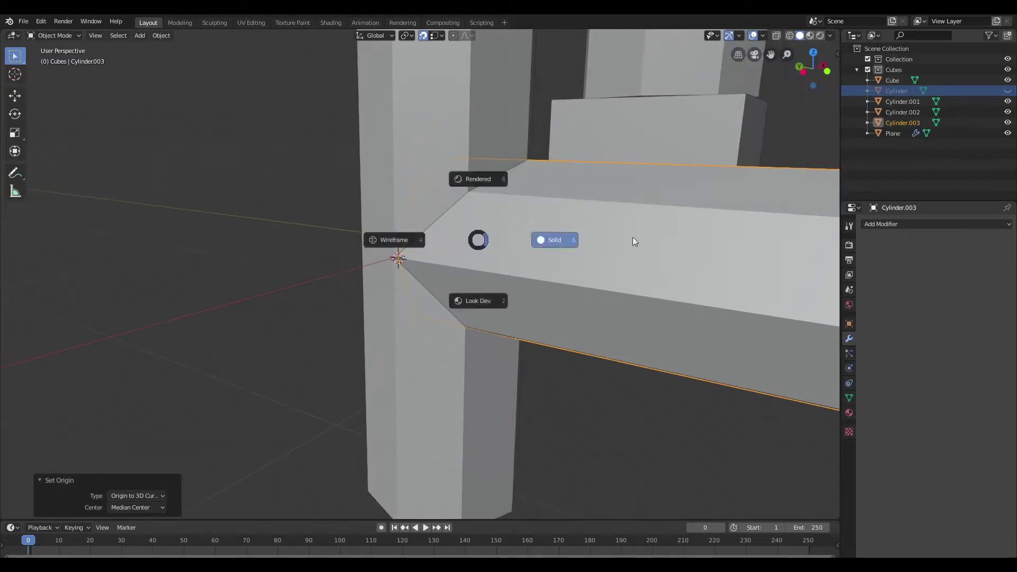
left_click(627, 240)
scroll(380, 267, "down", 6)
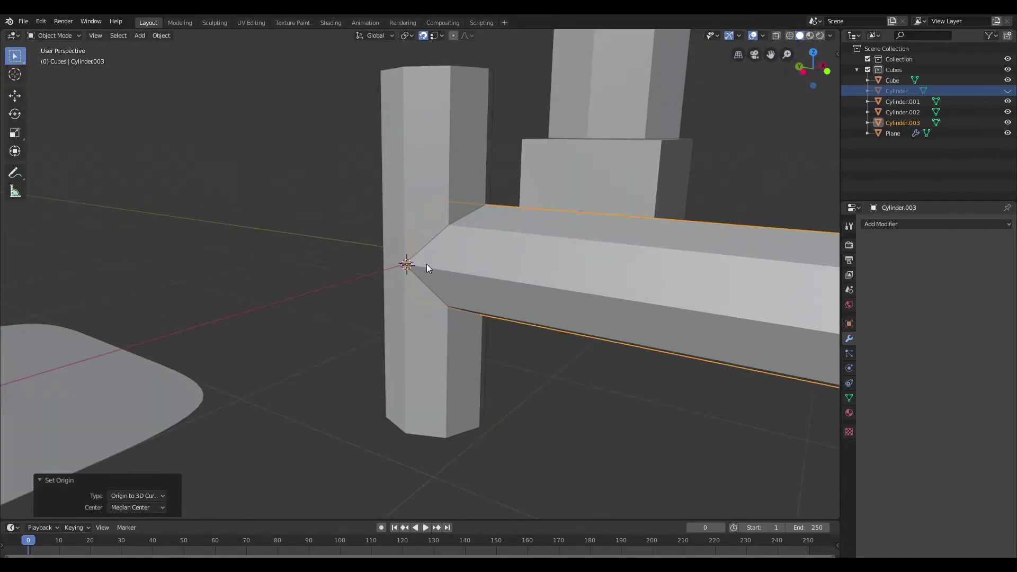
scroll(427, 264, "down", 2)
scroll(427, 275, "up", 5)
middle_click_drag(408, 268, 403, 243)
scroll(366, 257, "down", 2)
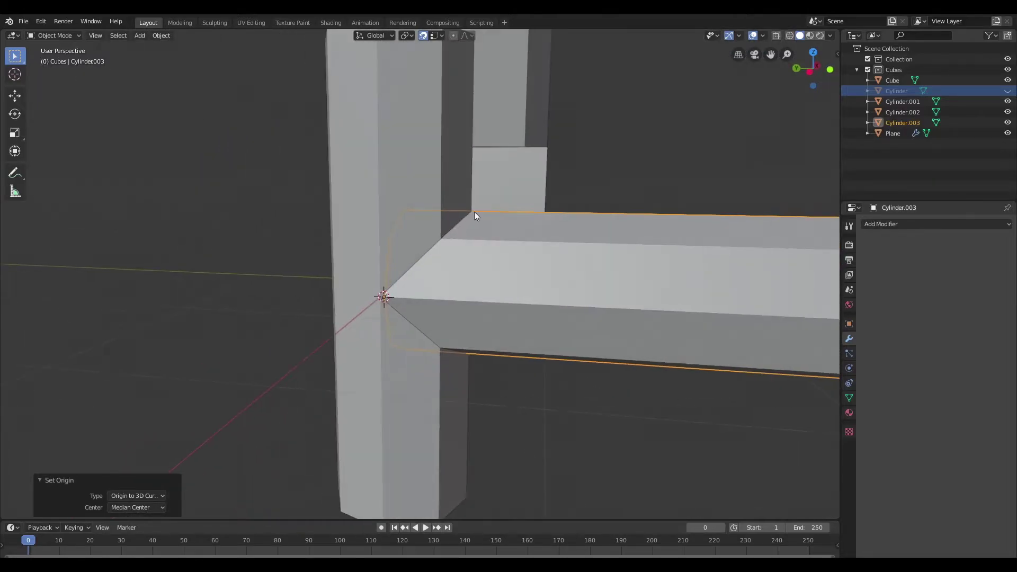
middle_click_drag(475, 212, 408, 212, "shift")
Move the horizontal cylinder 0.0244 m along Y, using vertex snapping to align its side vertex with the upright cylinder's edge.
left_click(435, 36)
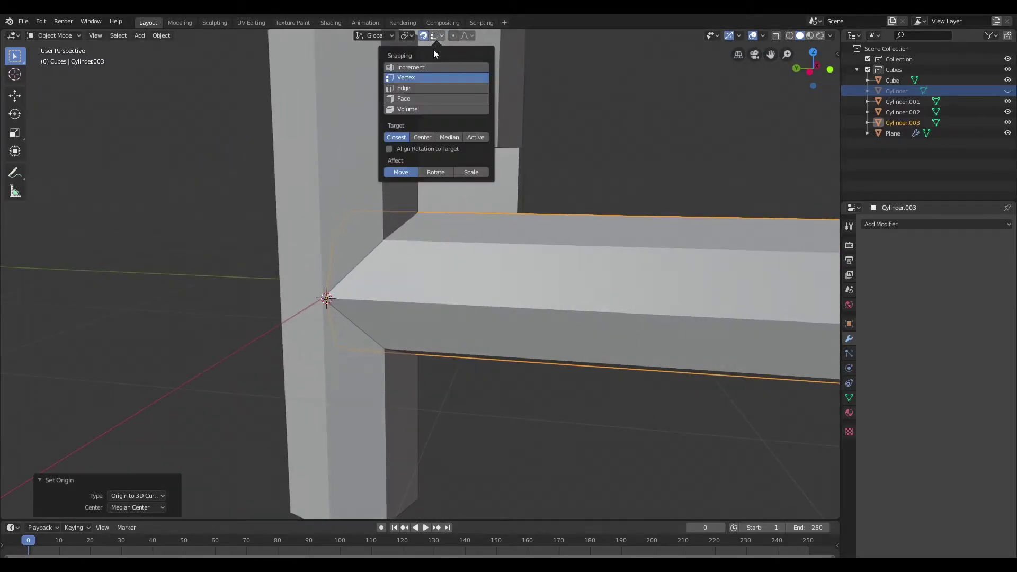
left_click(435, 36)
scroll(354, 275, "up", 3)
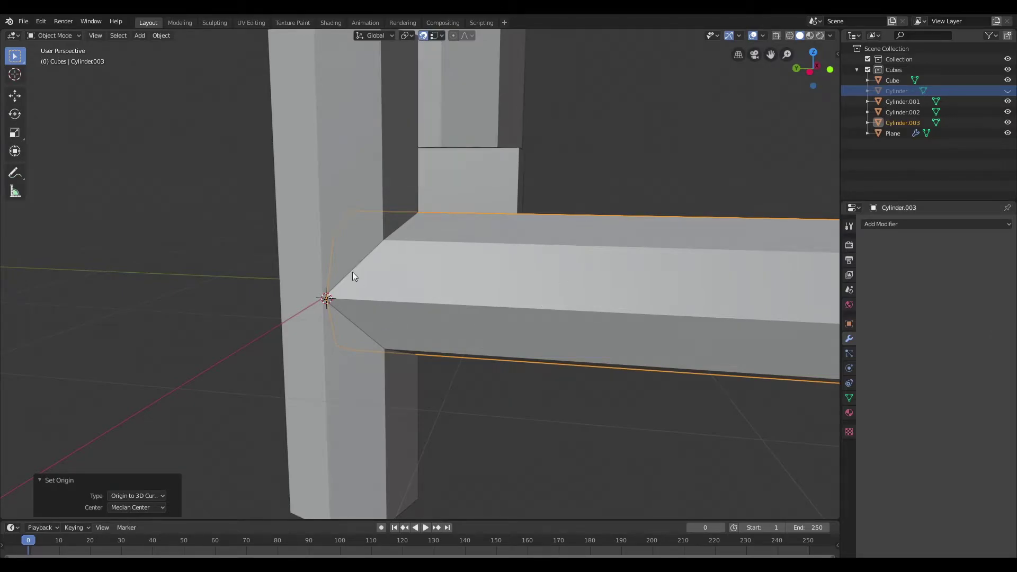
middle_click_drag(418, 297, 466, 255, "shift")
scroll(459, 260, "down", 1)
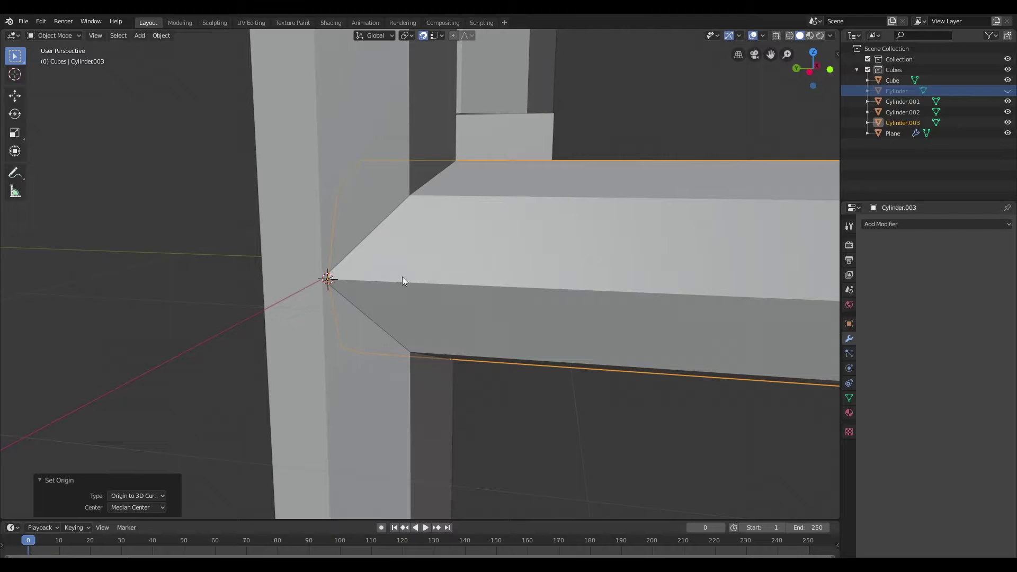
scroll(356, 278, "down", 5)
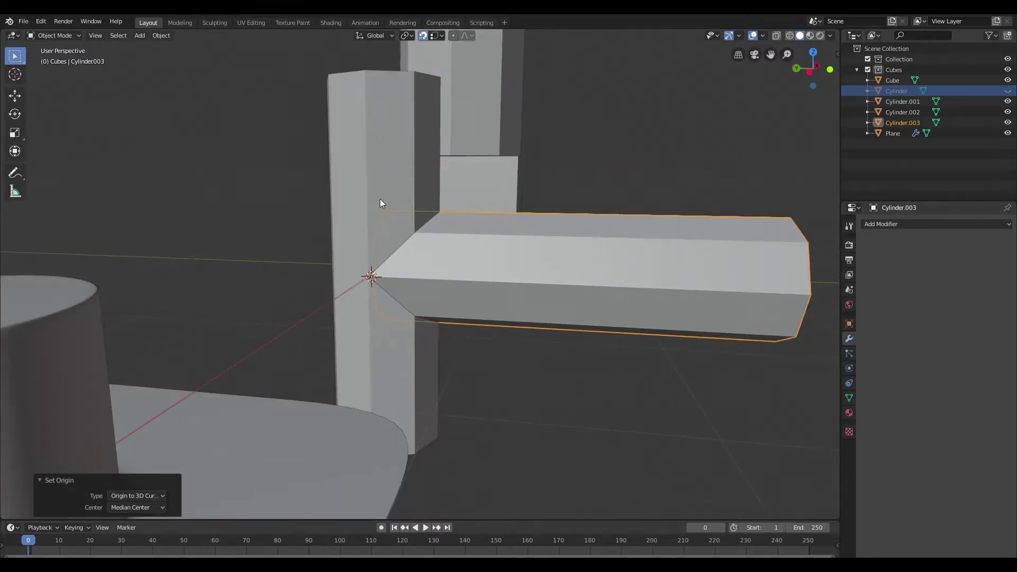
key("g")
key("y")
left_click(362, 124)
scroll(431, 225, "down", 1)
scroll(427, 265, "up", 3)
middle_click_drag(427, 317, 447, 257, "shift")
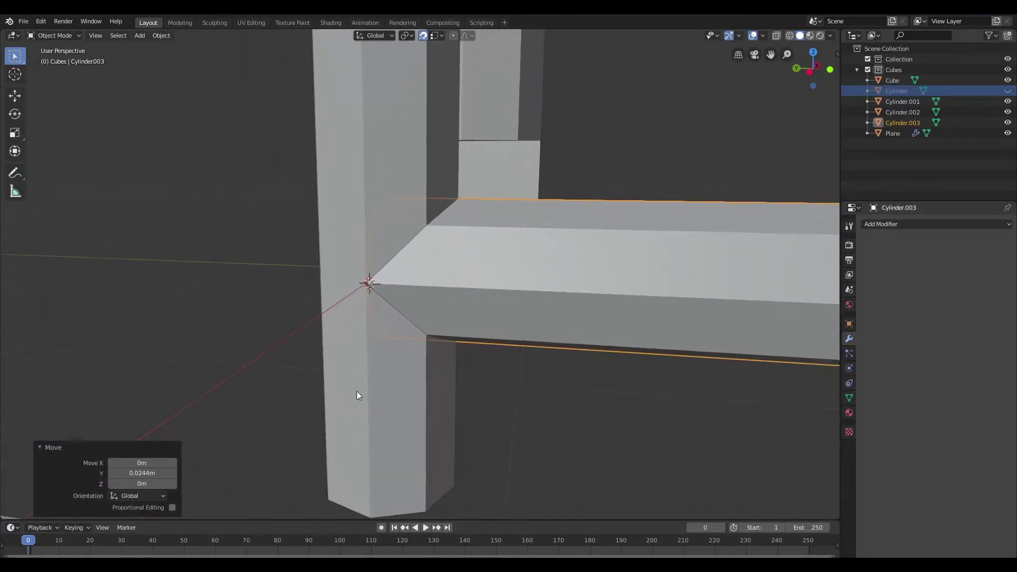
scroll(420, 287, "up", 3)
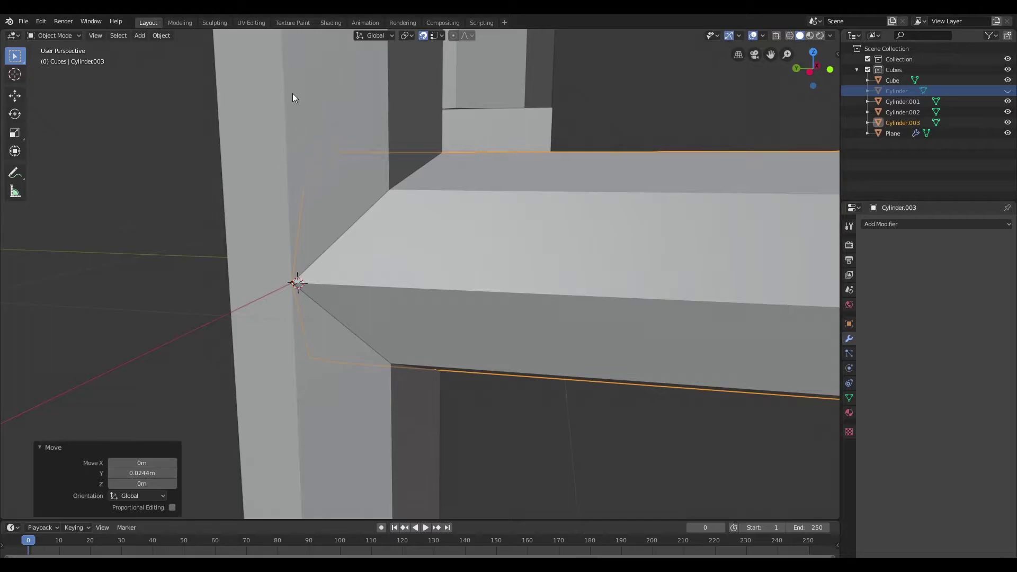
Add one centred horizontal loop cut around the upright cylinder at the height of the junction vertex.
left_click(305, 121)
key("Tab")
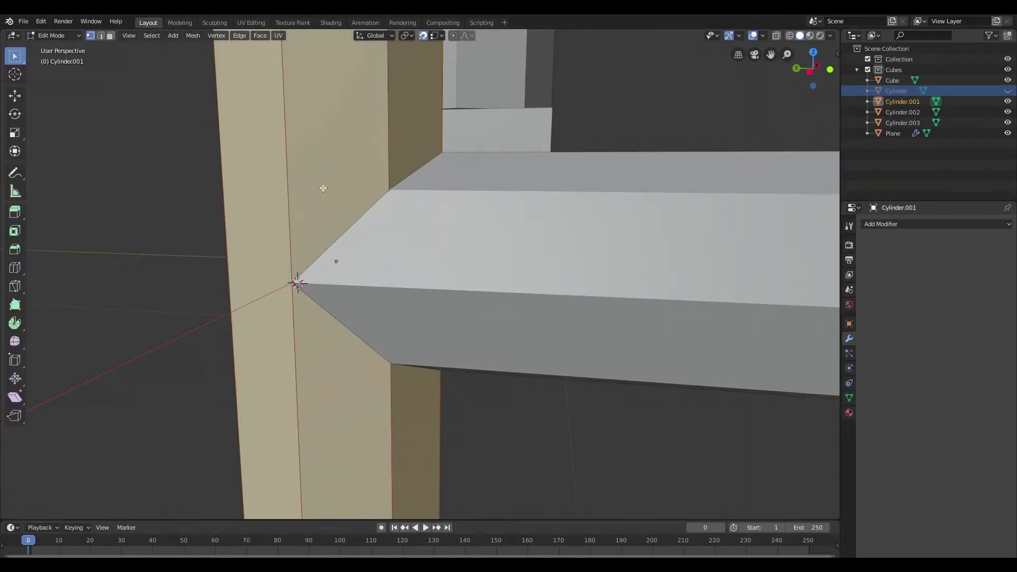
key("ctrl+r")
left_click(291, 285)
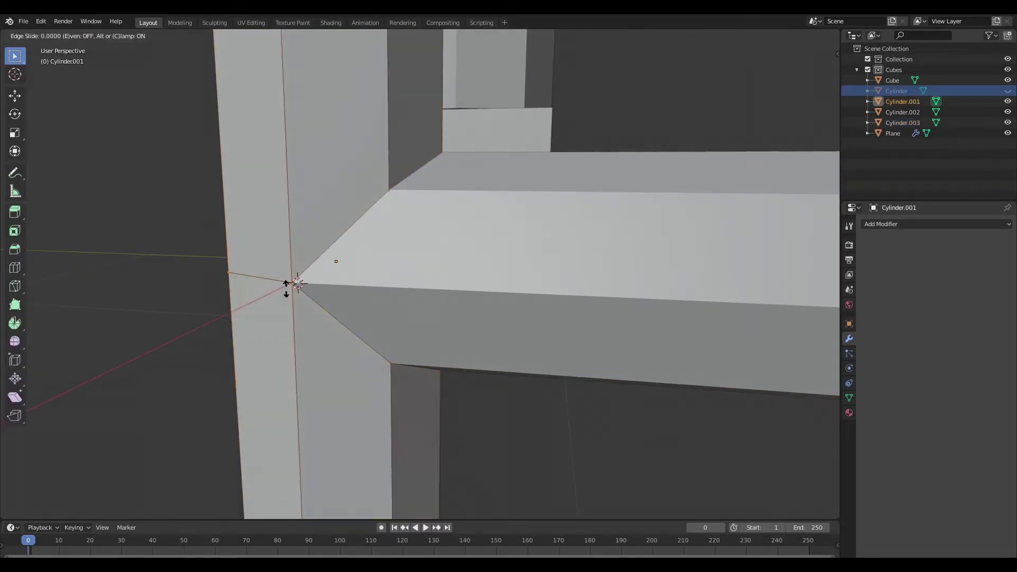
left_click(291, 285)
scroll(426, 329, "down", 2)
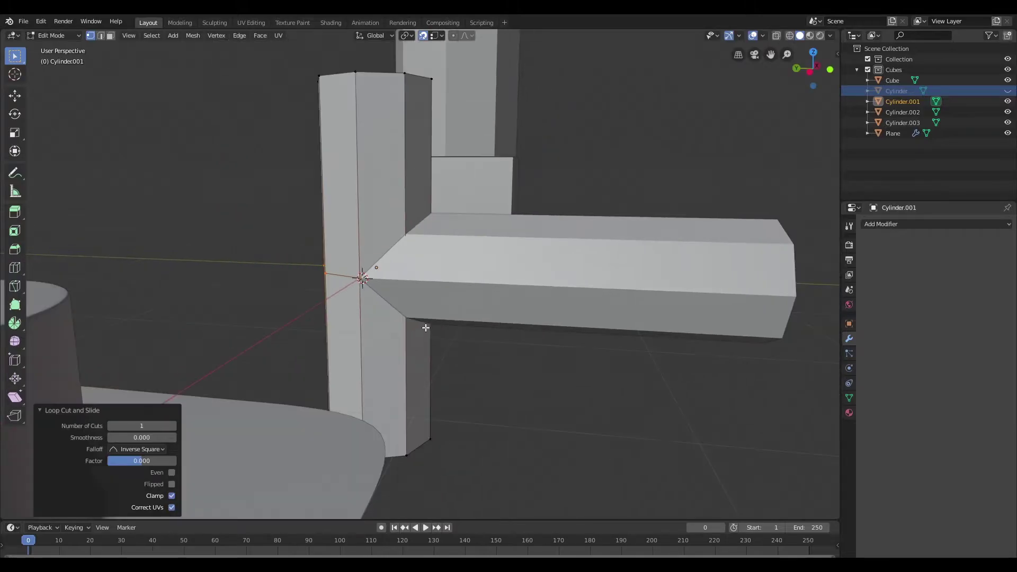
scroll(522, 320, "up", 4)
key("Tab")
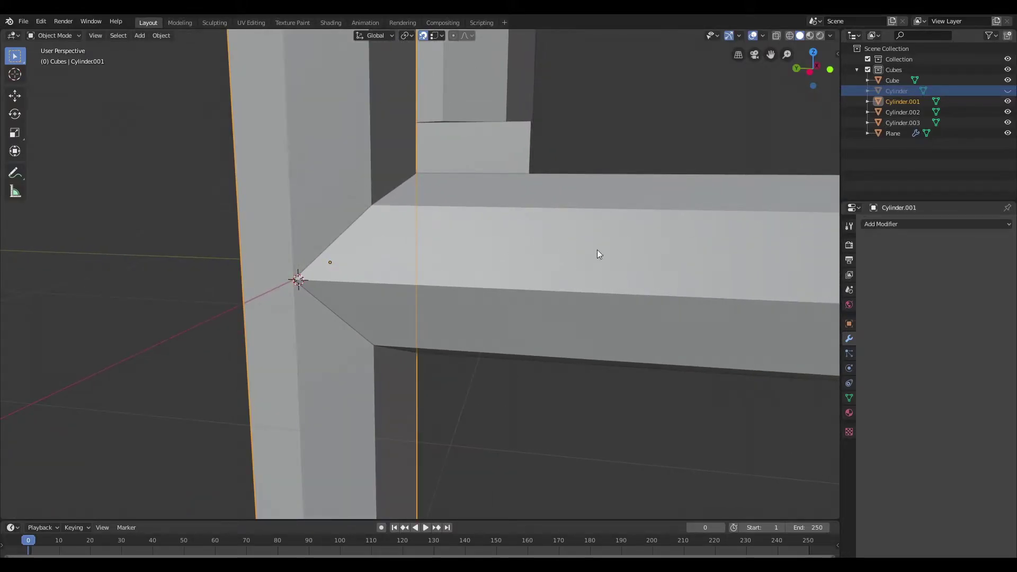
Add a Boolean modifier to the upright cylinder with Cylinder.003 as its object and the operation set to Union.
key("q")
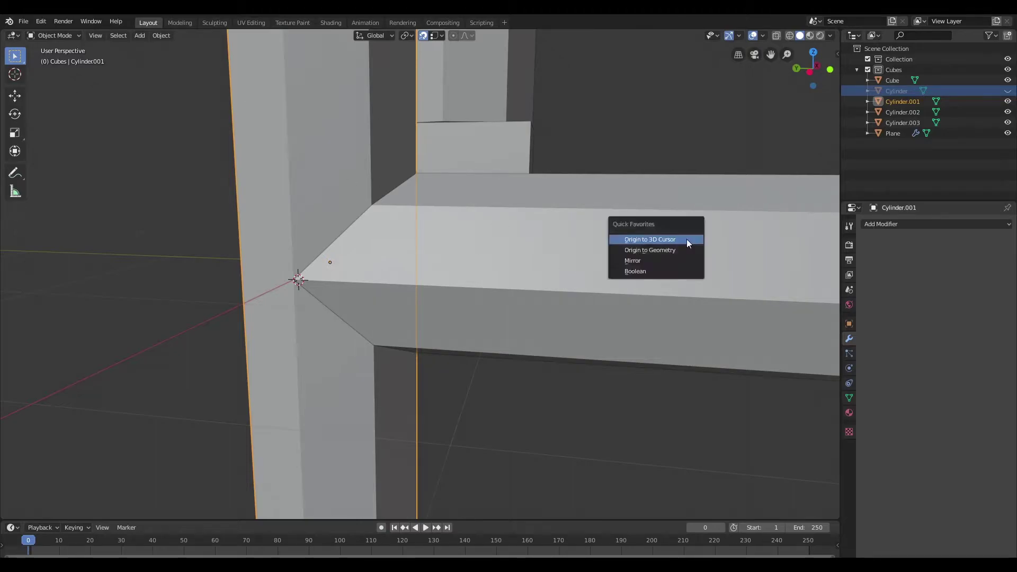
left_click(657, 272)
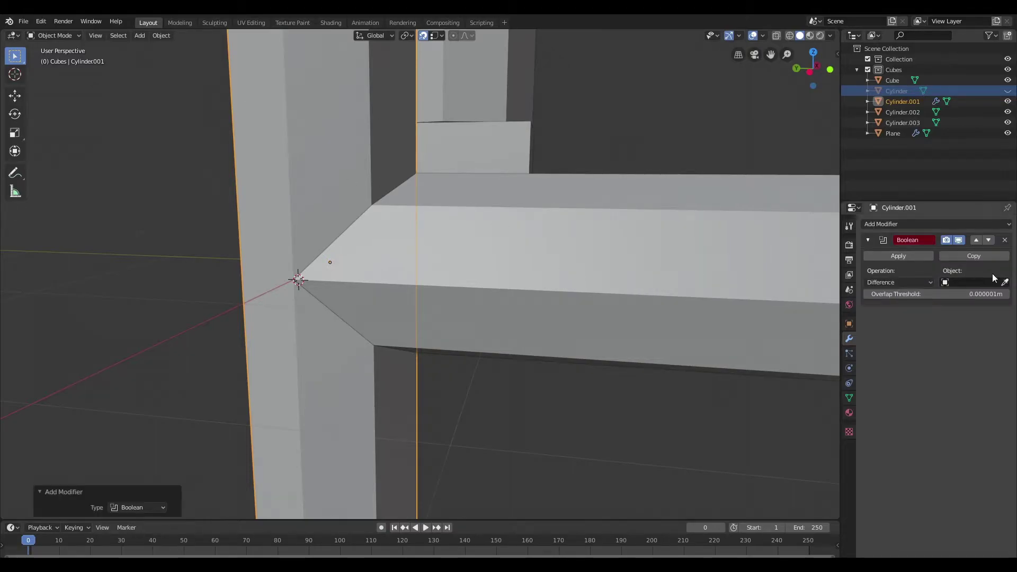
left_click(1005, 282)
left_click(635, 206)
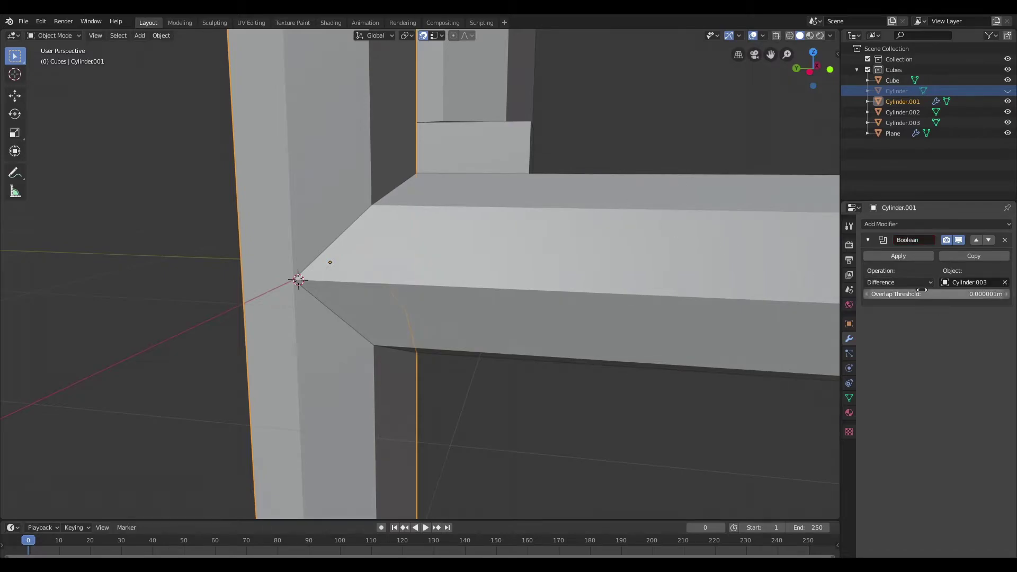
left_click(908, 283)
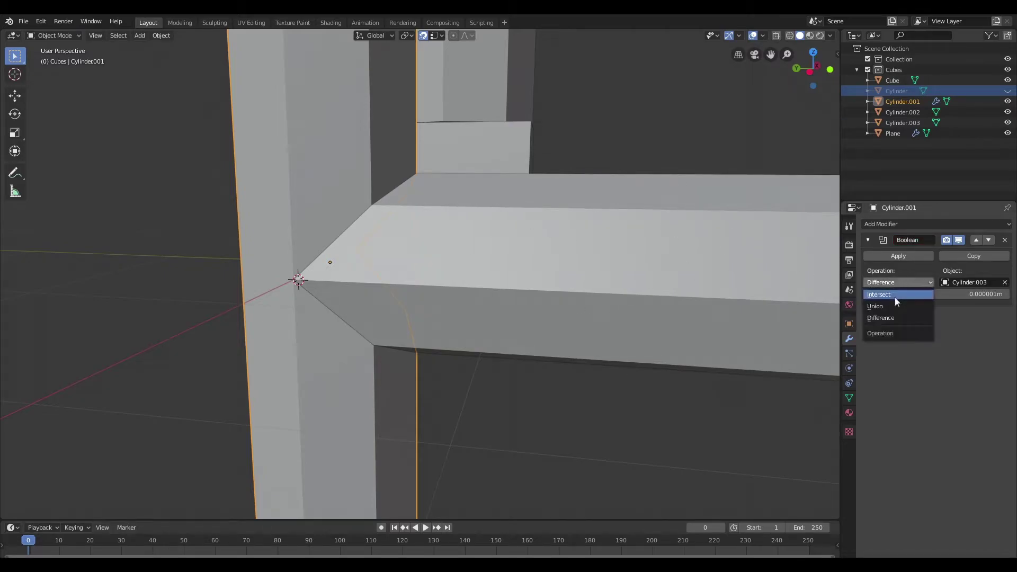
left_click(900, 306)
scroll(694, 243, "down", 5)
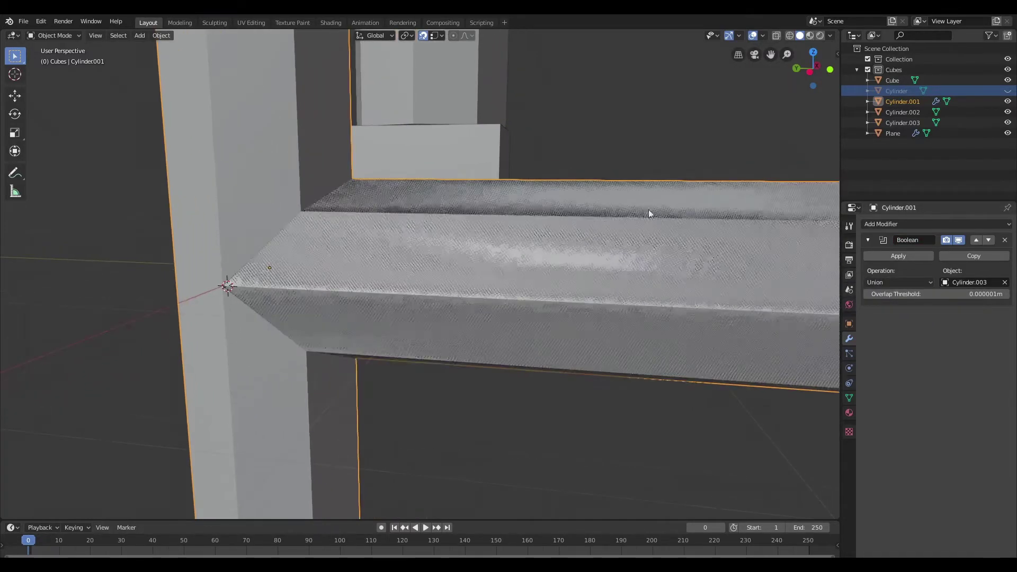
middle_click_drag(714, 202, 629, 197)
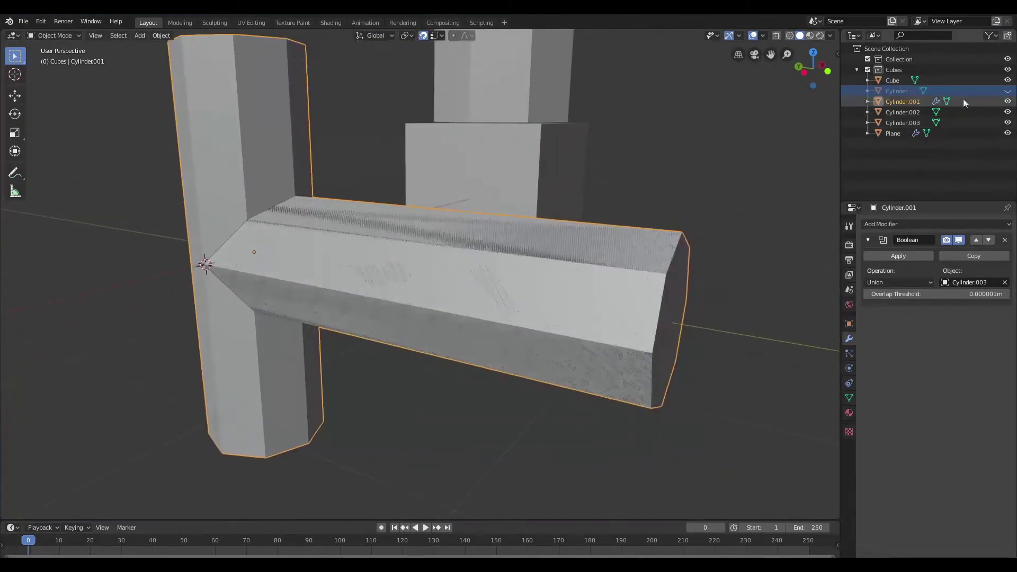
Hide the original horizontal cylinder, Cylinder.003, and apply the Boolean modifier on the upright cylinder.
left_click(1008, 101)
left_click(1007, 102)
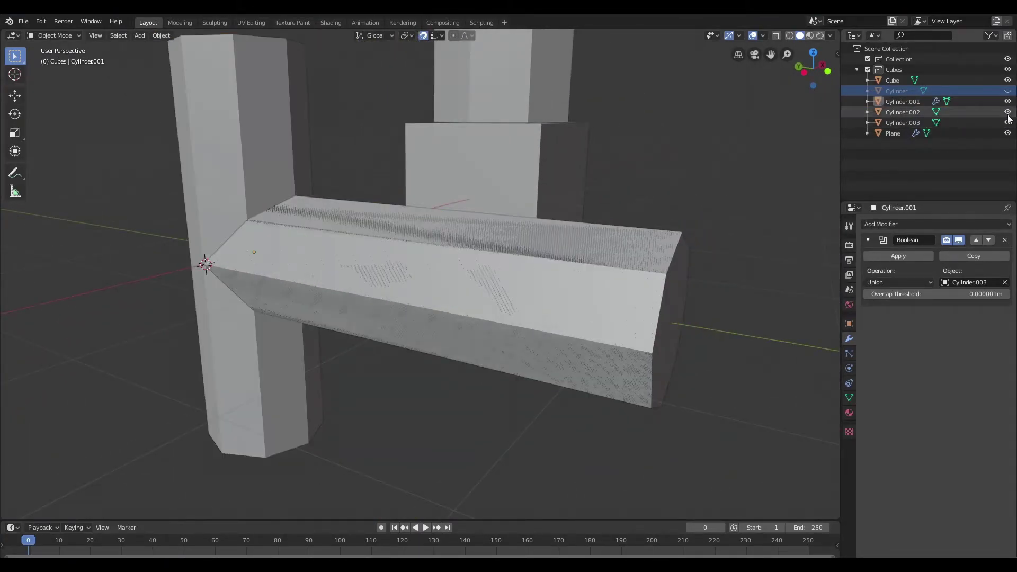
left_click(1008, 111)
left_click(1008, 111)
left_click(1008, 123)
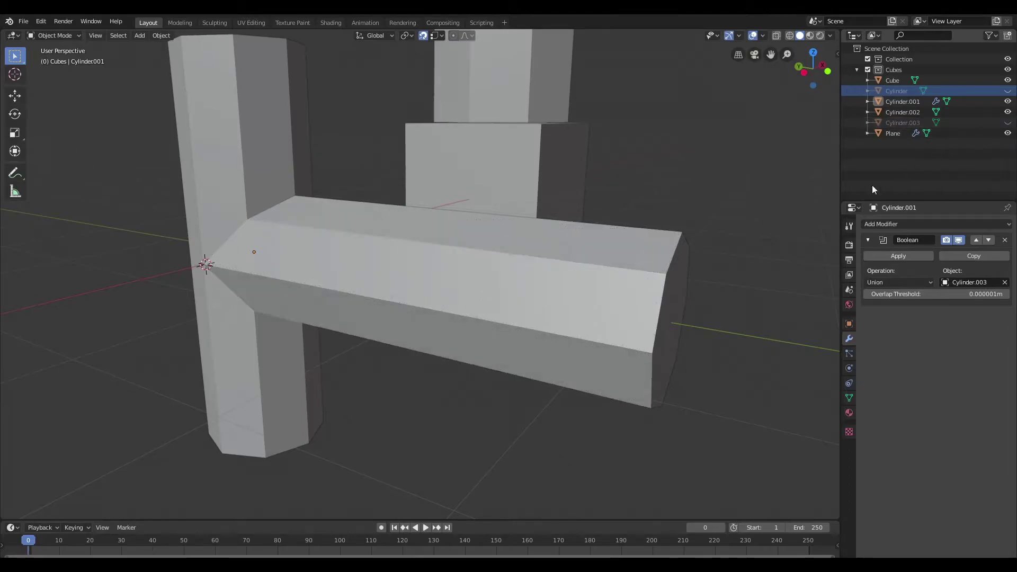
scroll(540, 293, "up", 5)
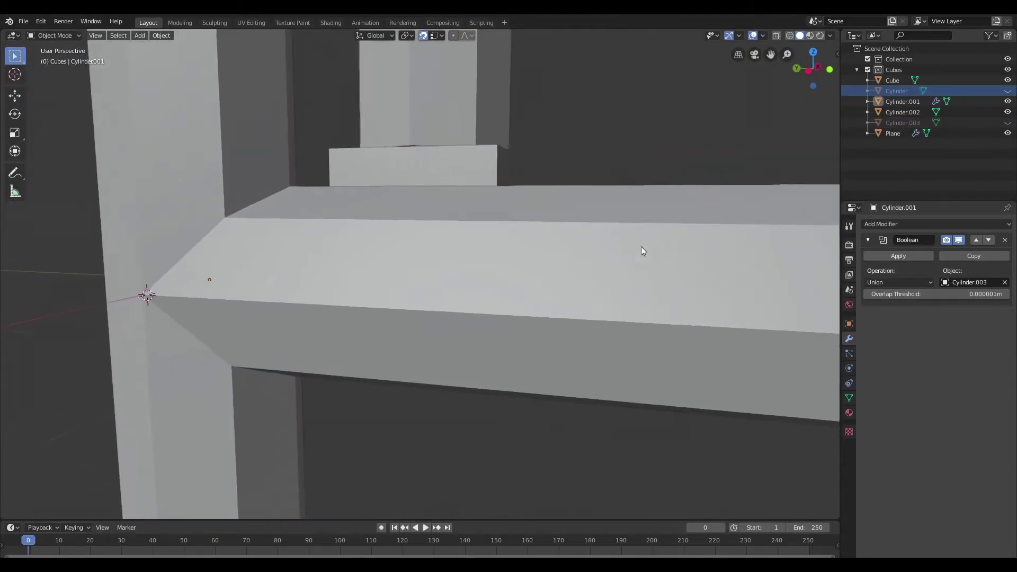
left_click(899, 256)
scroll(470, 229, "down", 2)
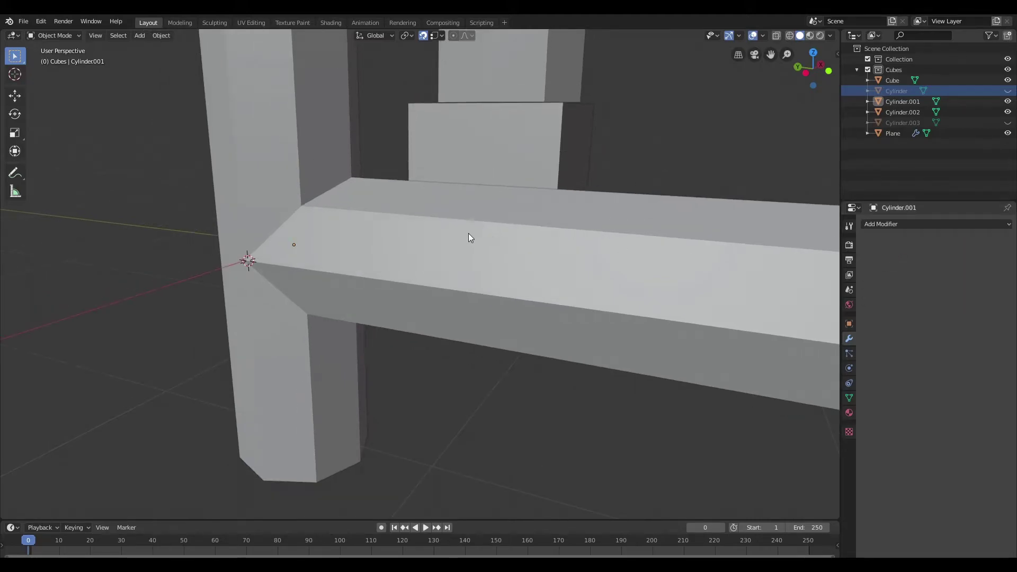
Examine the joined mesh in Edit Mode, checking for stray vertices along the seam between the two cylinders.
middle_click_drag(473, 234, 506, 256)
key("Tab")
middle_click_drag(448, 211, 434, 262)
scroll(507, 267, "up", 2)
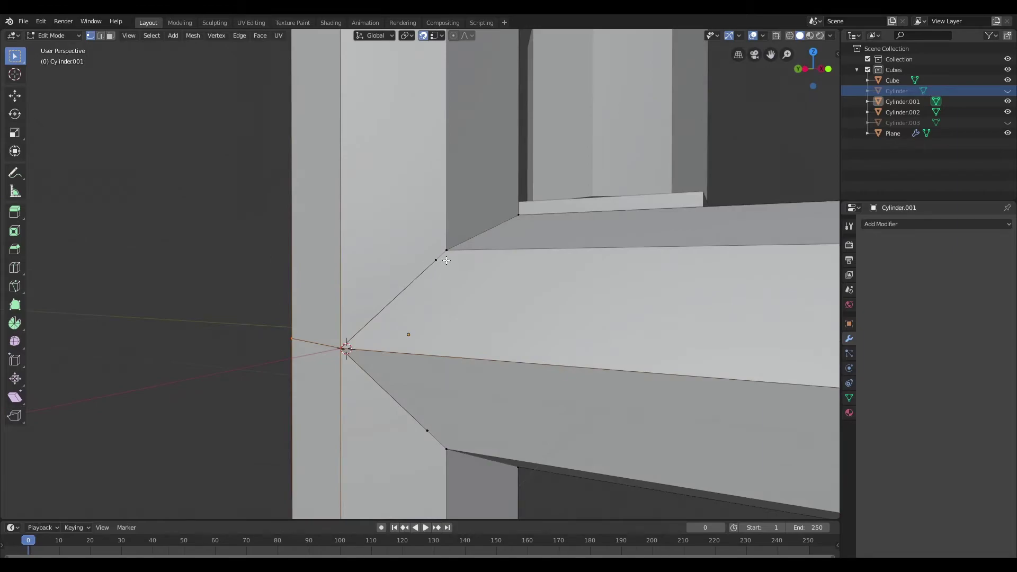
scroll(431, 409, "down", 3)
middle_click_drag(472, 399, 536, 320)
scroll(498, 329, "down", 4)
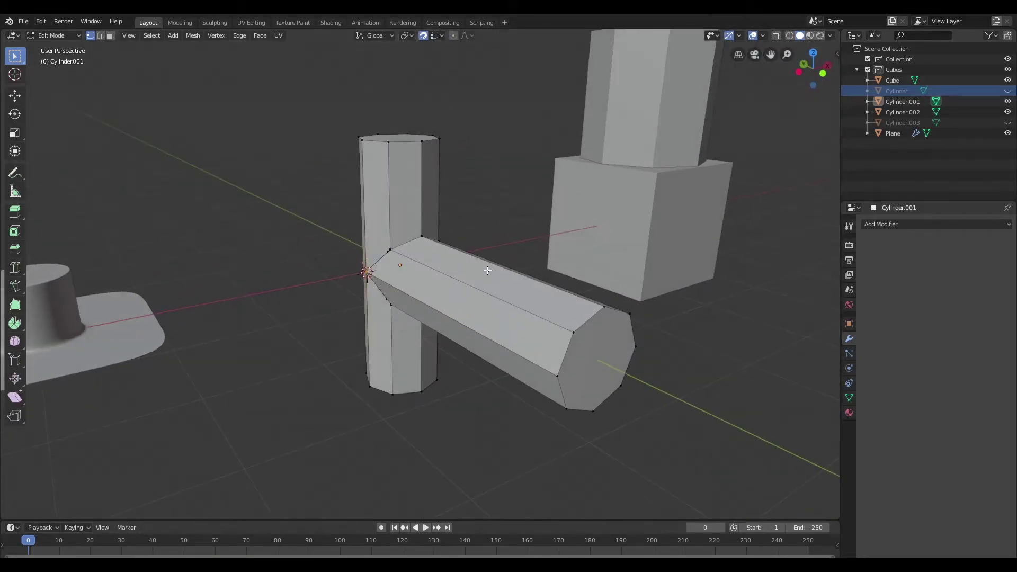
middle_click_drag(489, 272, 614, 318)
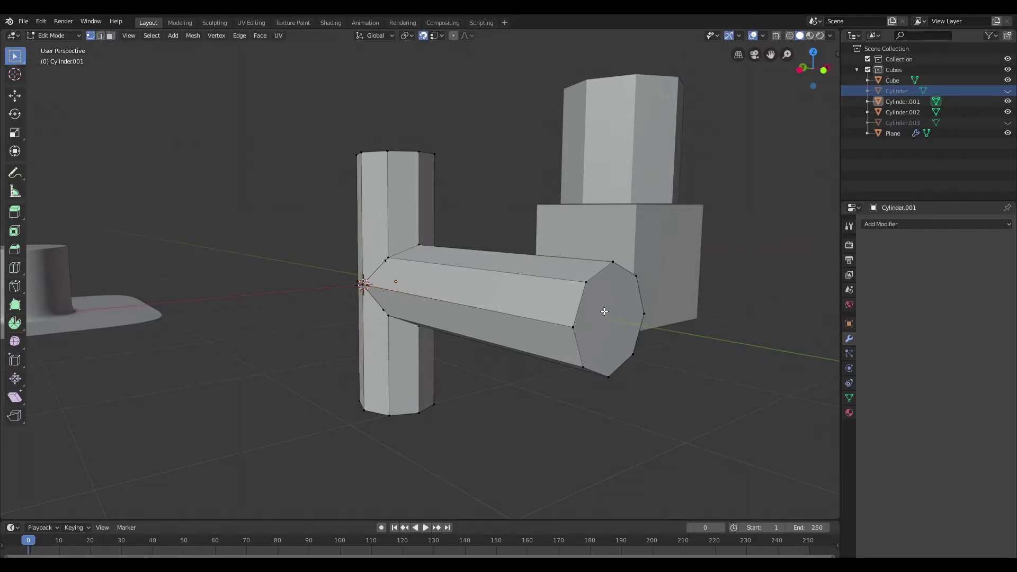
Delete the three end-cap faces: the horizontal cylinder's free end and the upright cylinder's upper and lower ends.
key("Tab")
left_click(613, 313)
key("Tab")
key("3")
left_click(608, 313)
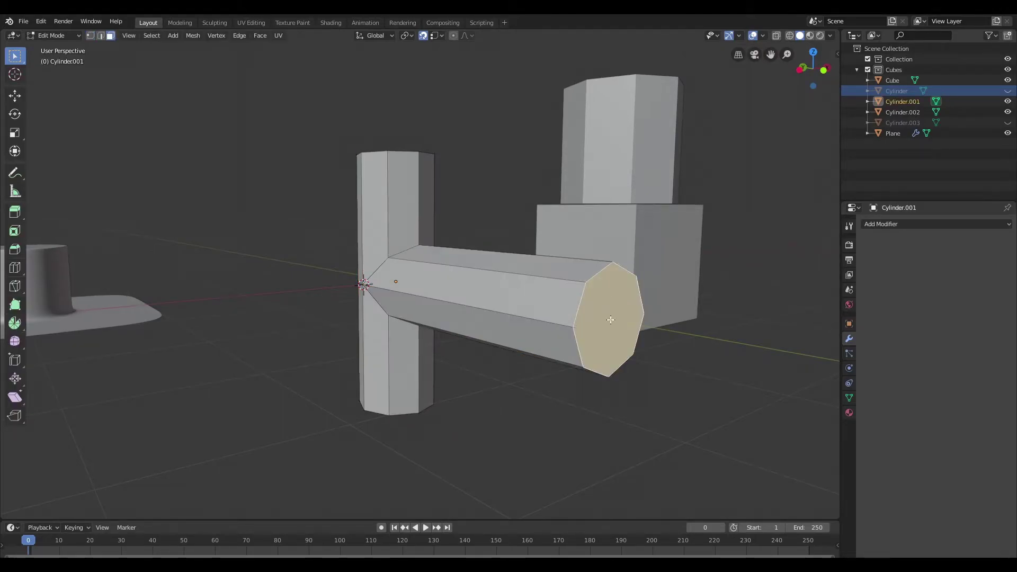
middle_click_drag(426, 250, 399, 224)
left_click(347, 140, "shift")
middle_click_drag(413, 275, 428, 291)
left_click(367, 366, "shift")
key("x")
left_click(370, 365)
middle_click_drag(536, 288, 471, 332)
middle_click_drag(407, 260, 475, 288)
Select all vertices around the cylinder junction through the mesh and merge them by distance with a merge distance of 0.185 m.
scroll(444, 252, "up", 2)
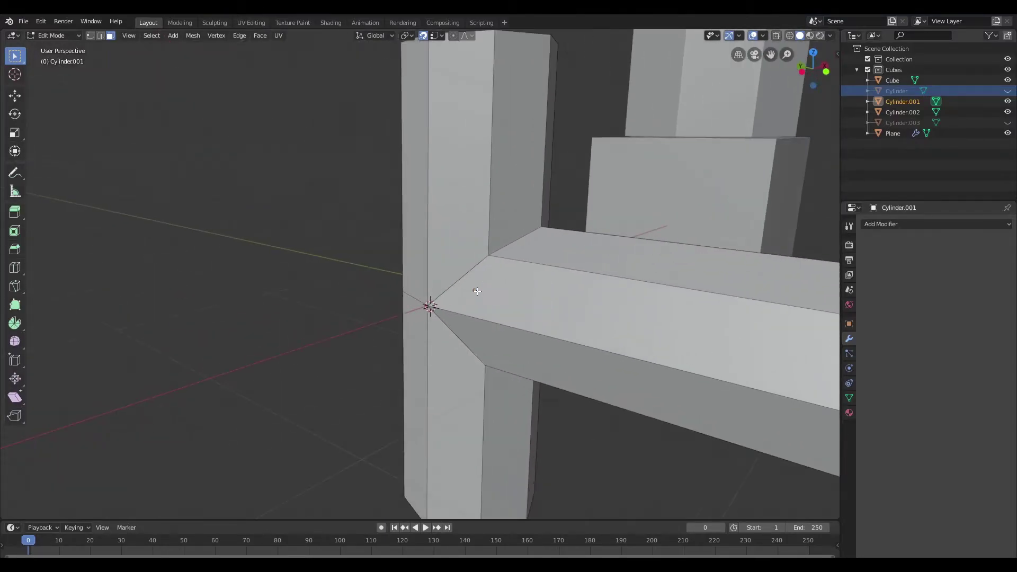
key("Tab")
key("Tab")
key("1")
scroll(532, 304, "down", 4)
middle_click_drag(531, 304, 408, 283)
key("z")
left_click(313, 281)
left_click_drag(292, 212, 472, 332)
scroll(471, 332, "up", 3)
key("z")
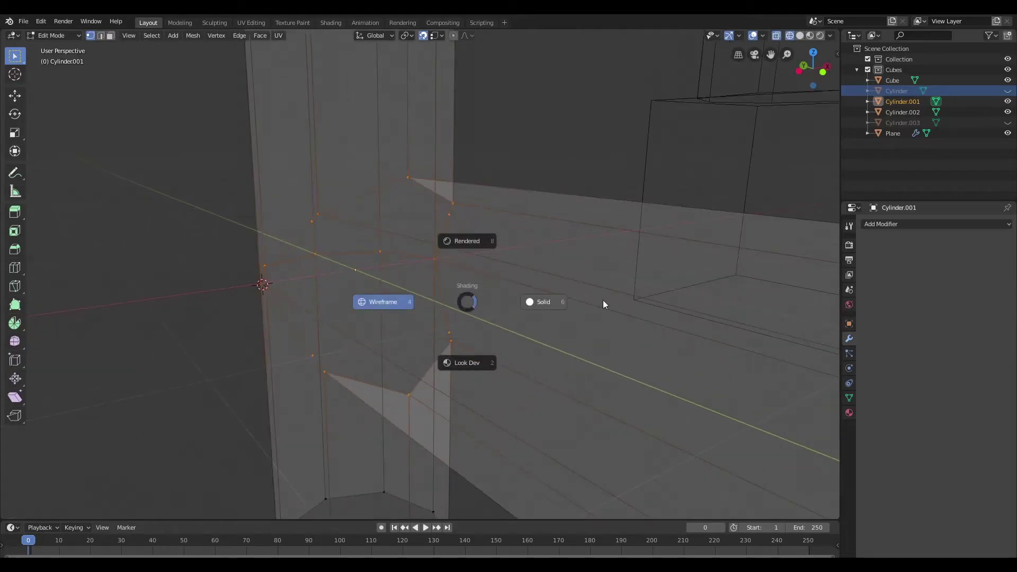
left_click(597, 299)
scroll(609, 295, "up", 2)
middle_click_drag(608, 295, 566, 269)
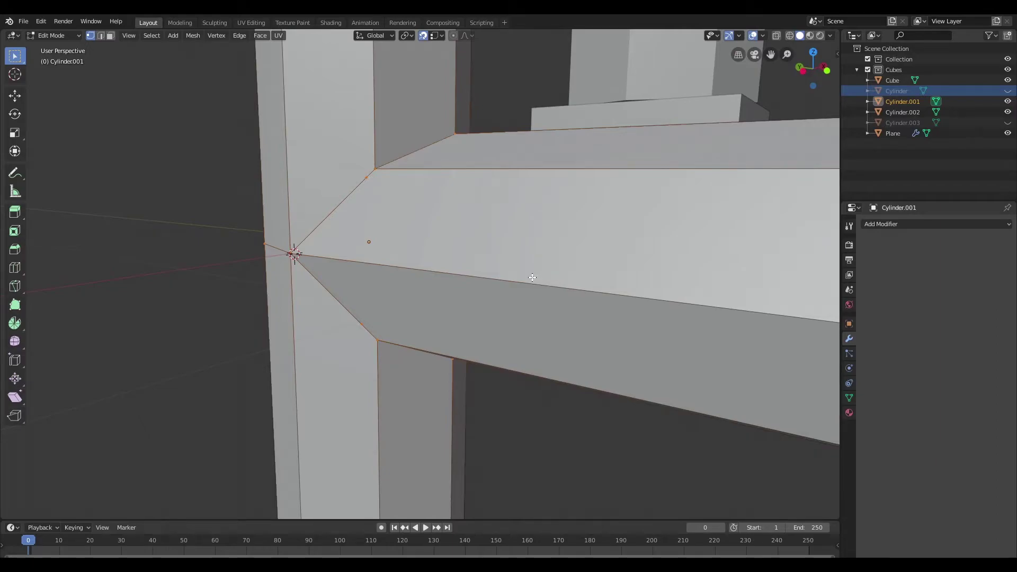
key("m")
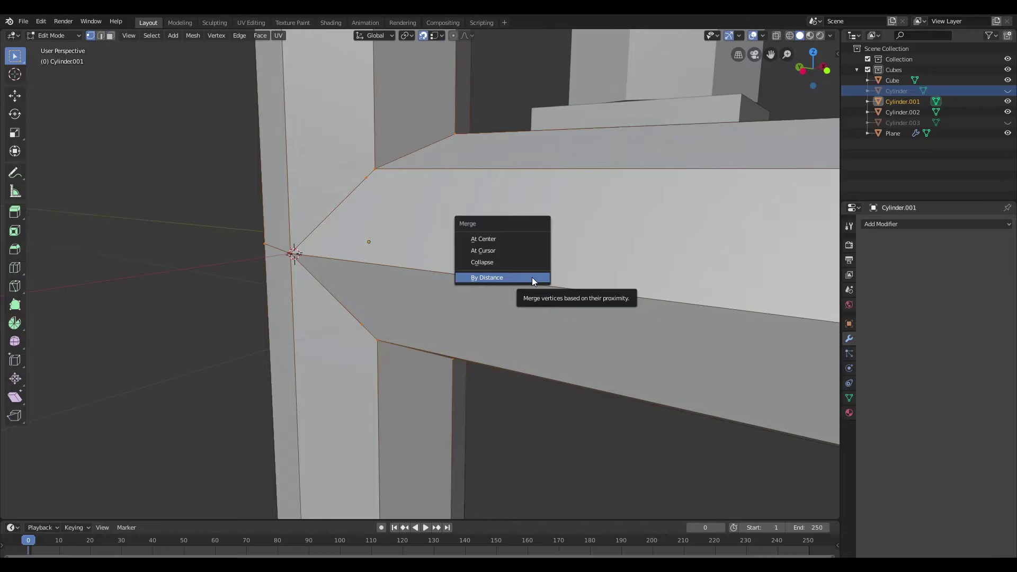
left_click(532, 278)
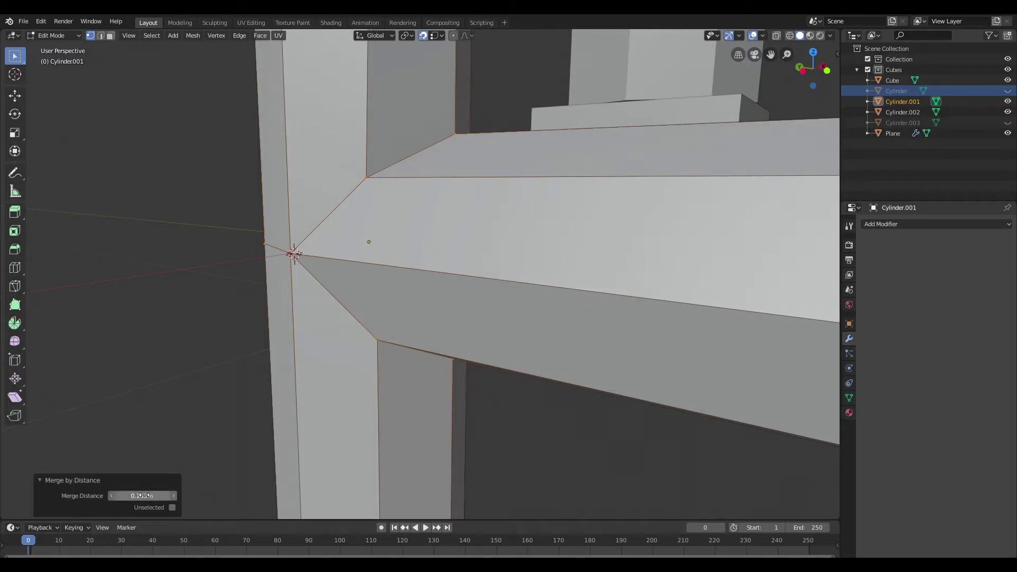
middle_click_drag(331, 263, 416, 276)
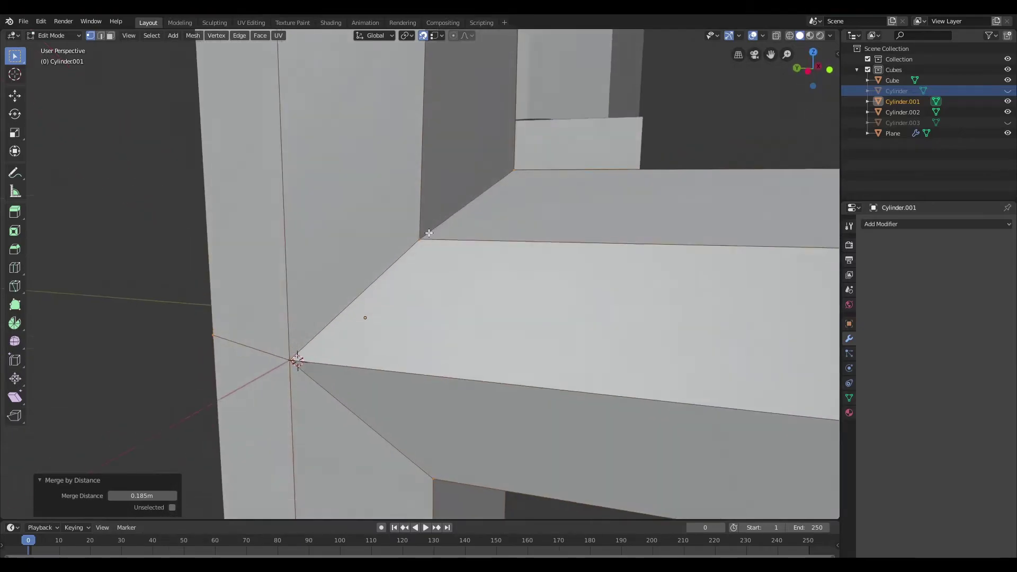
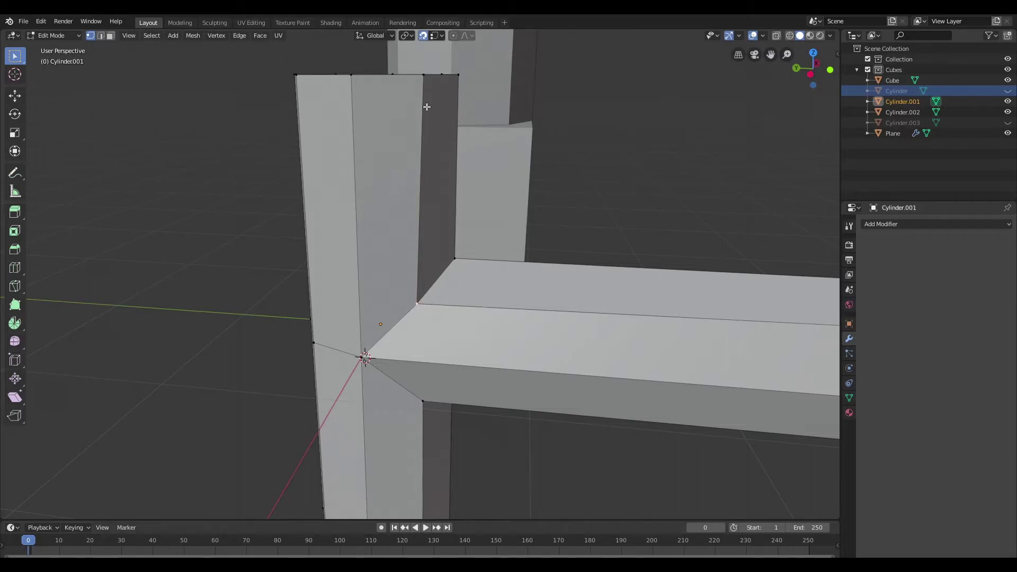
Slide the selected upper seam vertex along its edge with a vertex slide factor of 0.1.
middle_click_drag(439, 136, 439, 170)
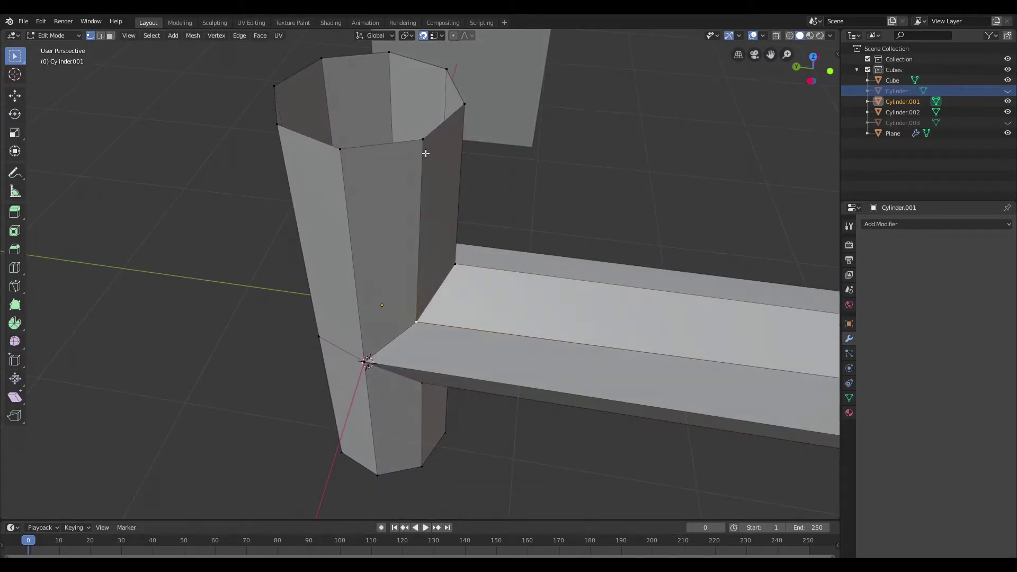
key("shift+v")
left_click(431, 146)
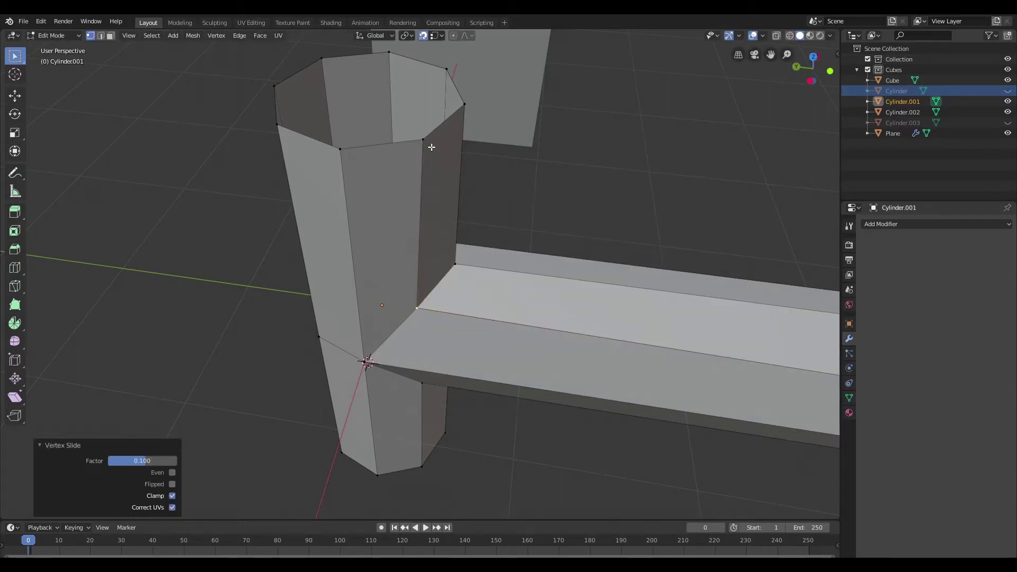
Move the upper seam vertices along Y, snapping them in line with the matching vertices on the upright cylinder's upper rim.
middle_click_drag(431, 145, 418, 227)
left_click(461, 276)
middle_click_drag(498, 264, 599, 210)
key("g")
key("y")
left_click(463, 193)
scroll(538, 262, "up", 2)
middle_click_drag(538, 262, 394, 231)
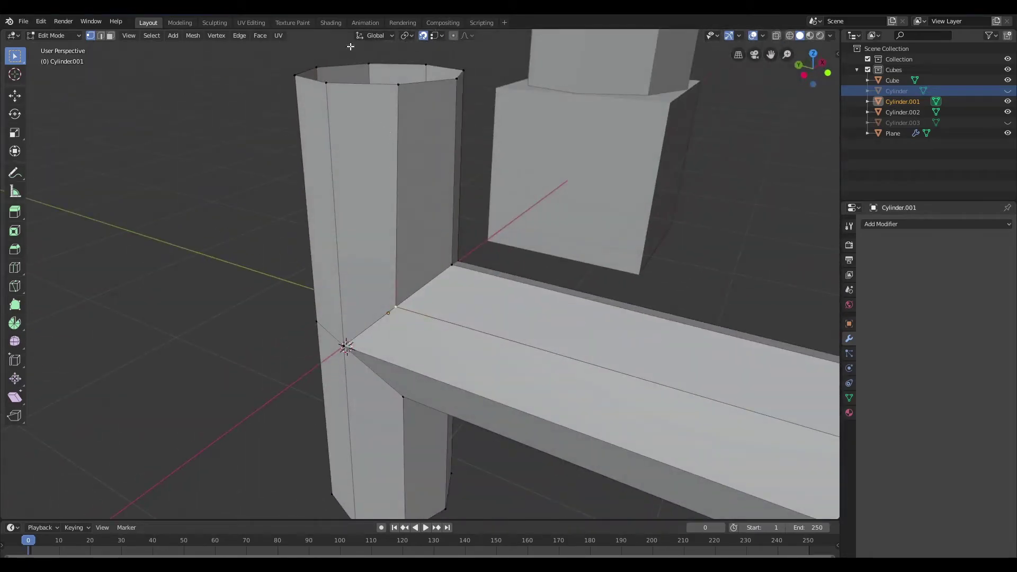
key("g")
key("y")
left_click(397, 85)
Snap one more upper seam vertex and a lower seam vertex along Y to the matching rim vertices of the upright cylinder.
middle_click_drag(513, 250, 483, 274)
left_click(481, 277)
key("g")
key("y")
left_click(492, 91)
middle_click_drag(491, 146, 517, 208)
scroll(516, 208, "down", 3)
left_click(411, 324)
key("g")
key("y")
left_click(417, 421)
Reposition the lower seam vertex beneath the horizontal cylinder along Z.
middle_click_drag(417, 420, 442, 342)
left_click(442, 342)
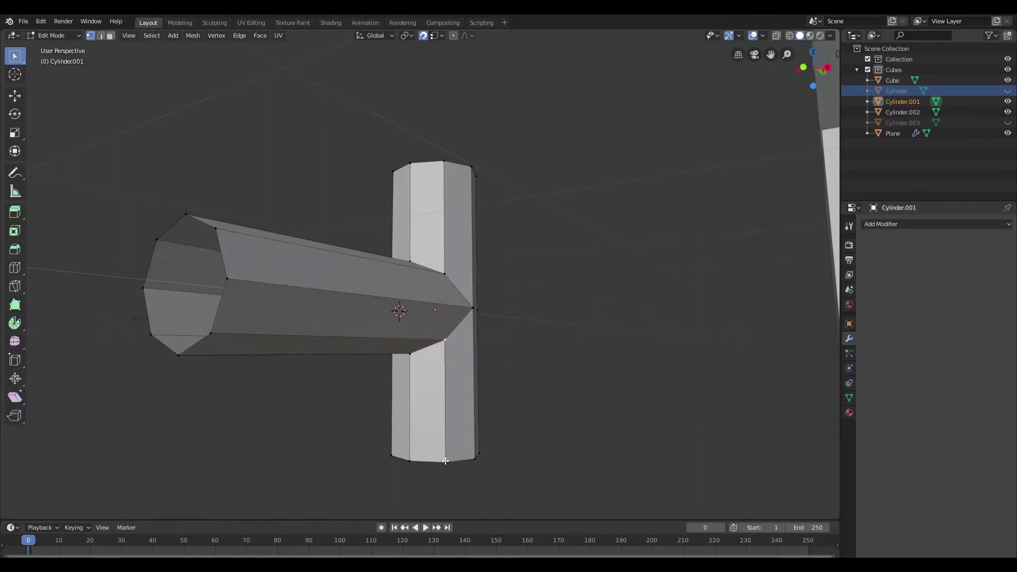
key("g")
key("z")
left_click(452, 302)
middle_click_drag(452, 302, 422, 228)
scroll(561, 245, "up", 3)
Leave Edit Mode, add a level 3 subdivision to the joined cylinders and check how the junction smooths.
key("Tab")
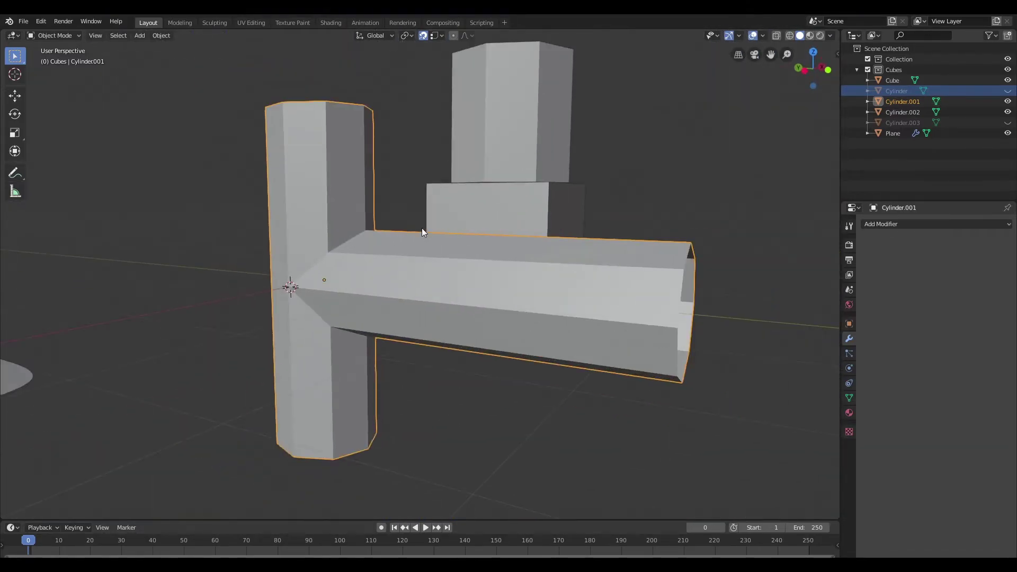
scroll(416, 228, "up", 2)
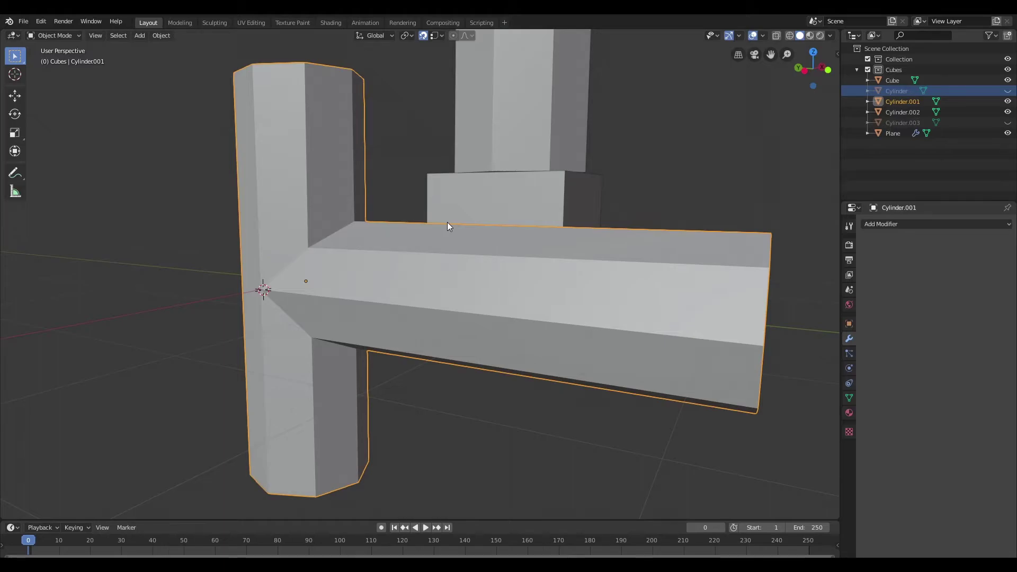
key("ctrl+3")
scroll(465, 145, "down", 3)
scroll(469, 217, "up", 3)
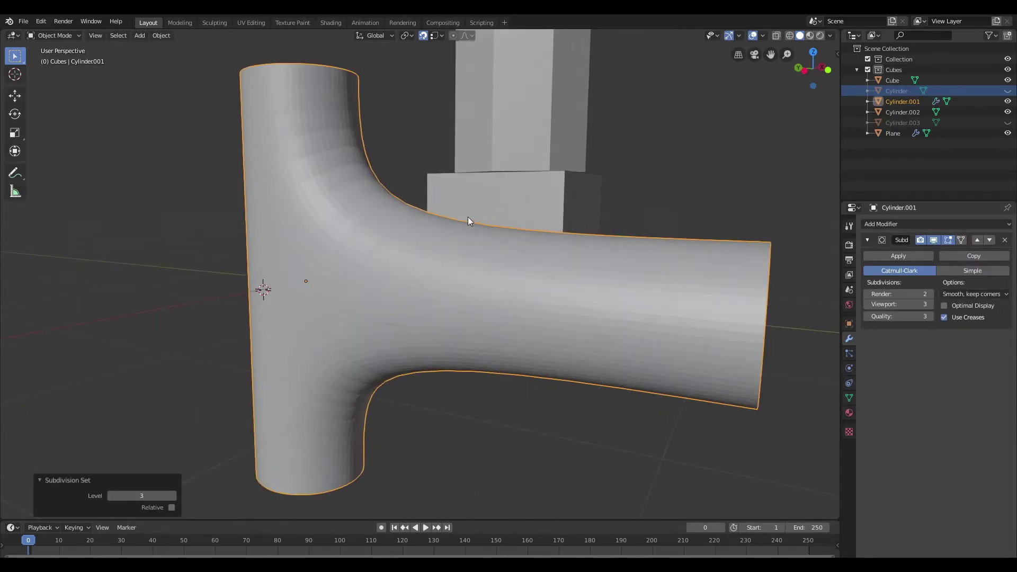
middle_click_drag(468, 218, 484, 237)
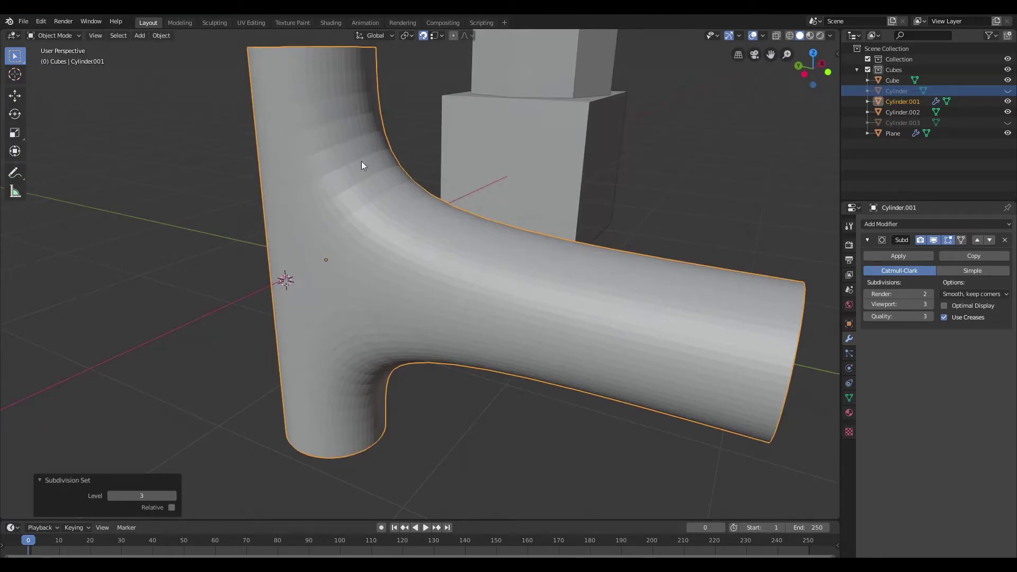
middle_click_drag(431, 241, 425, 239)
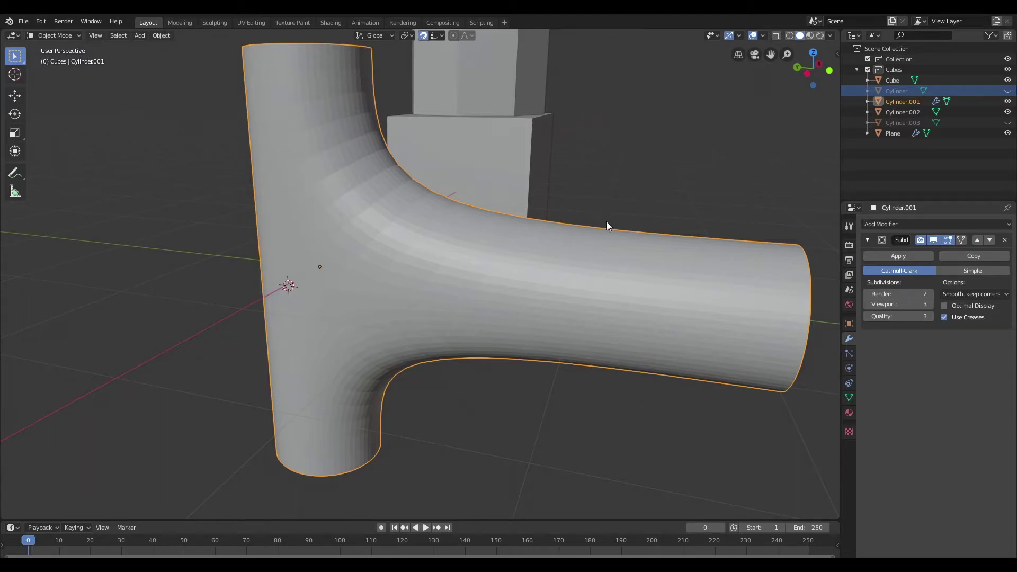
Turn off the subdivision's viewport display in Edit Mode and add an edge loop around the horizontal cylinder close to the junction, factor about 0.826.
key("Tab")
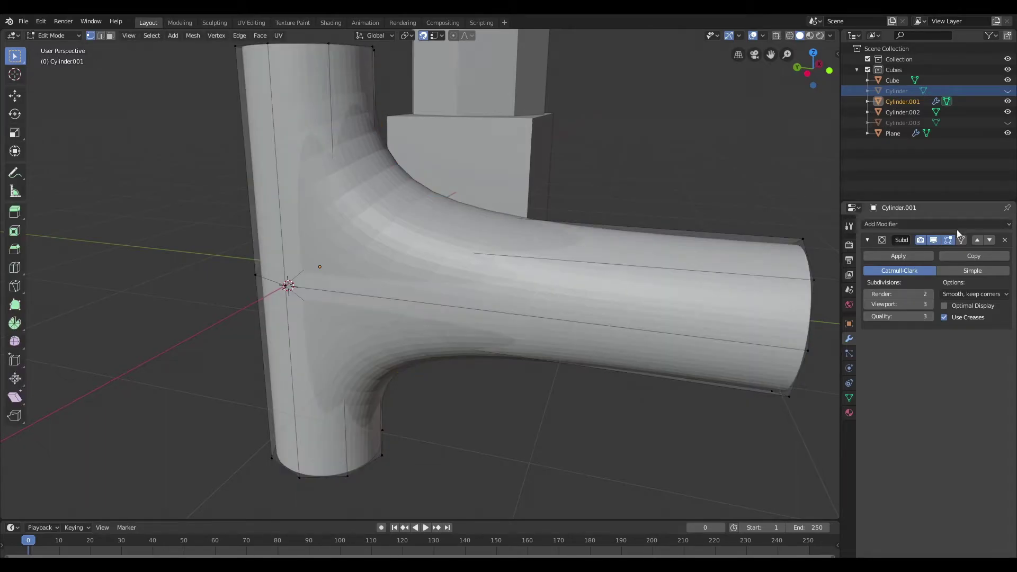
left_click(934, 240)
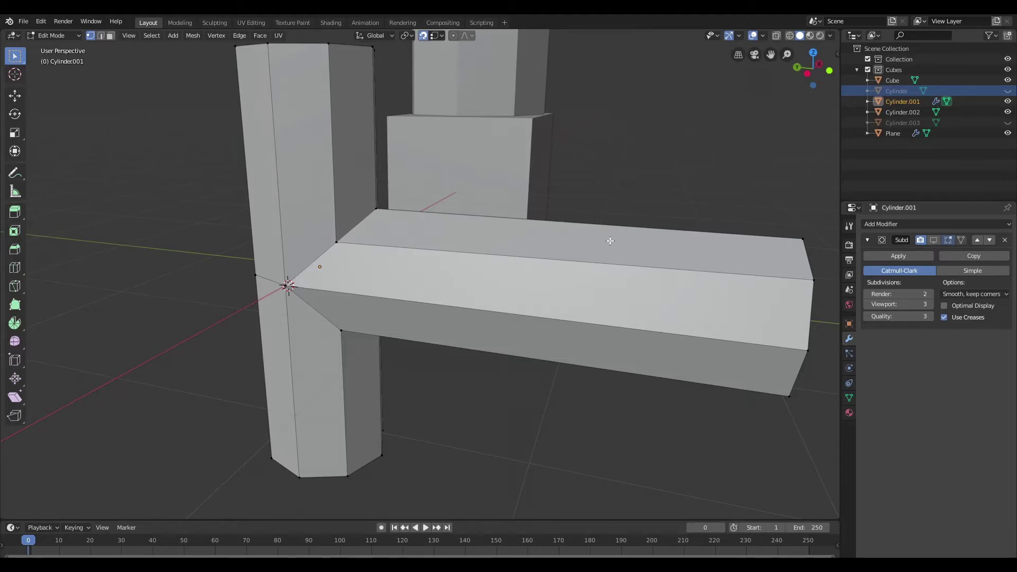
key("ctrl+r")
left_click(578, 259)
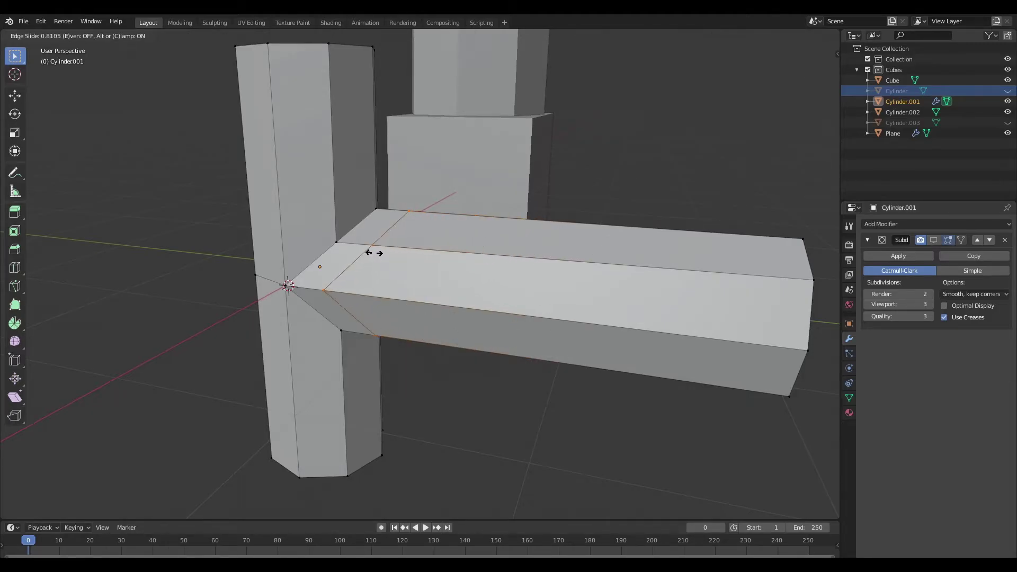
left_click(373, 254)
Add edge loops around the upright cylinder just above and just below the junction, with factors of about 0.715 and -0.689.
key("ctrl+r")
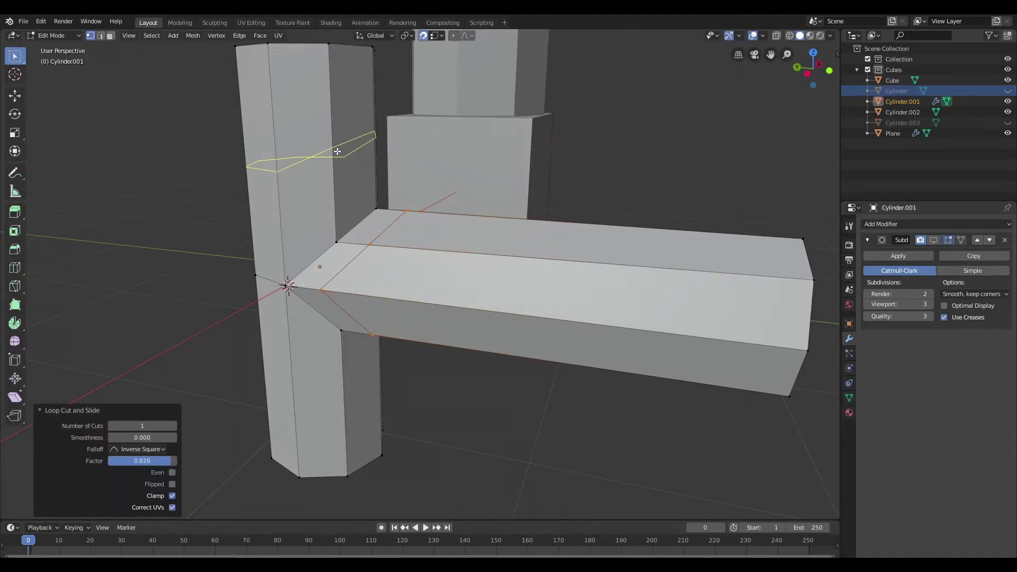
left_click(338, 152)
left_click(340, 233)
key("ctrl+r")
left_click(369, 382)
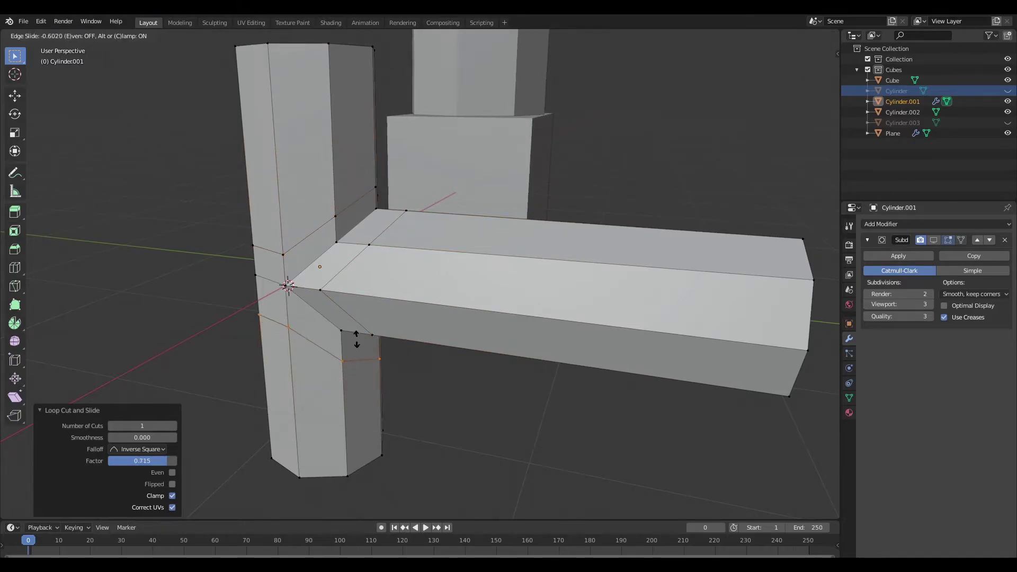
left_click(355, 335)
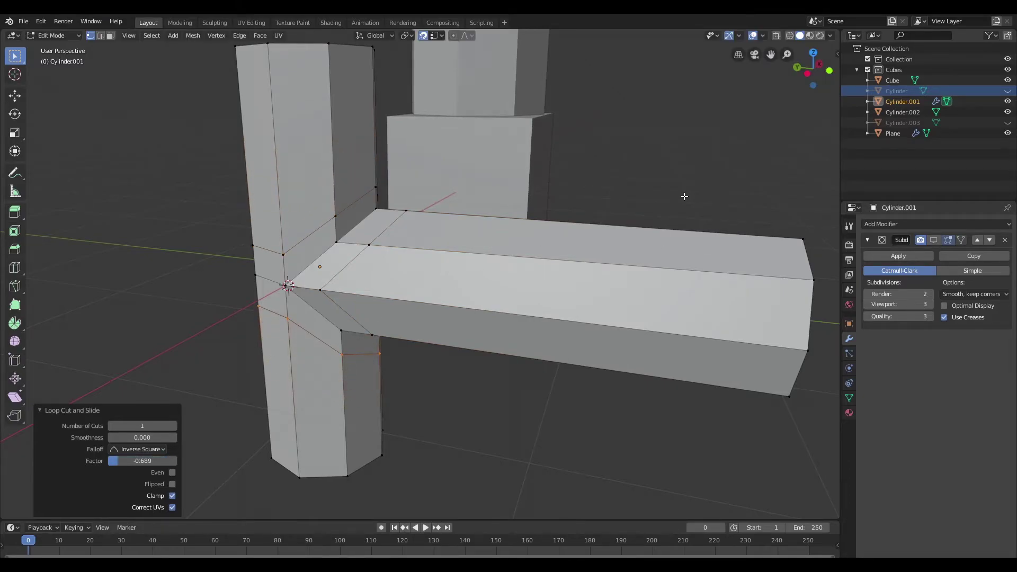
Re-enable the subdivision's viewport display, return to Object Mode and shade the joined cylinders smooth.
left_click(934, 240)
key("Tab")
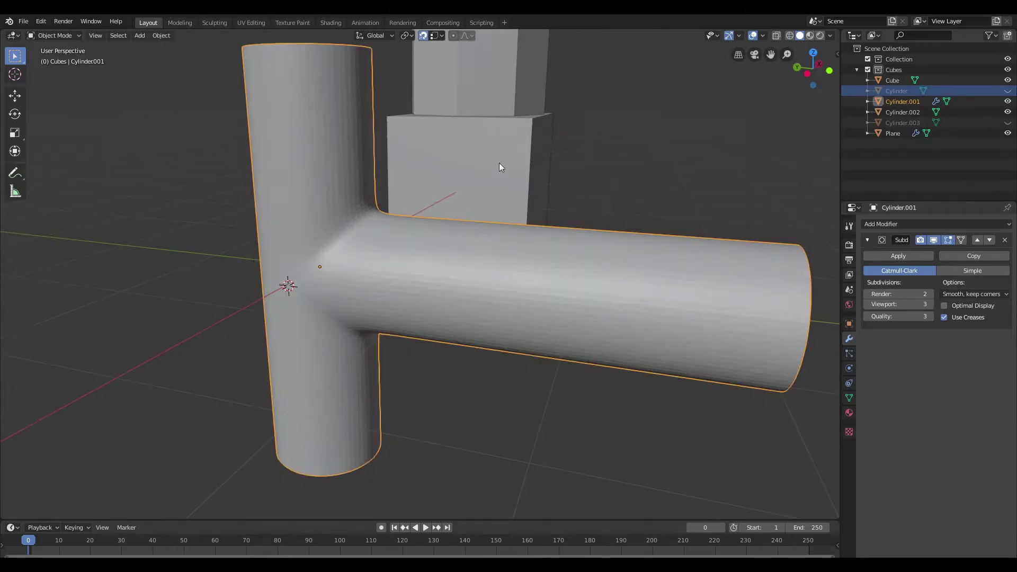
scroll(505, 225, "up", 6)
right_click(438, 223)
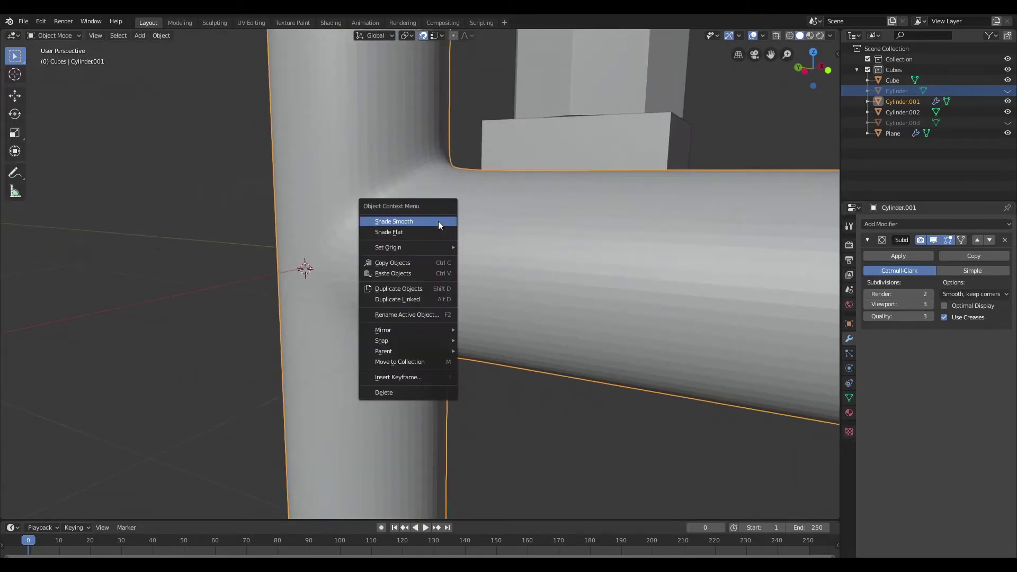
left_click(416, 221)
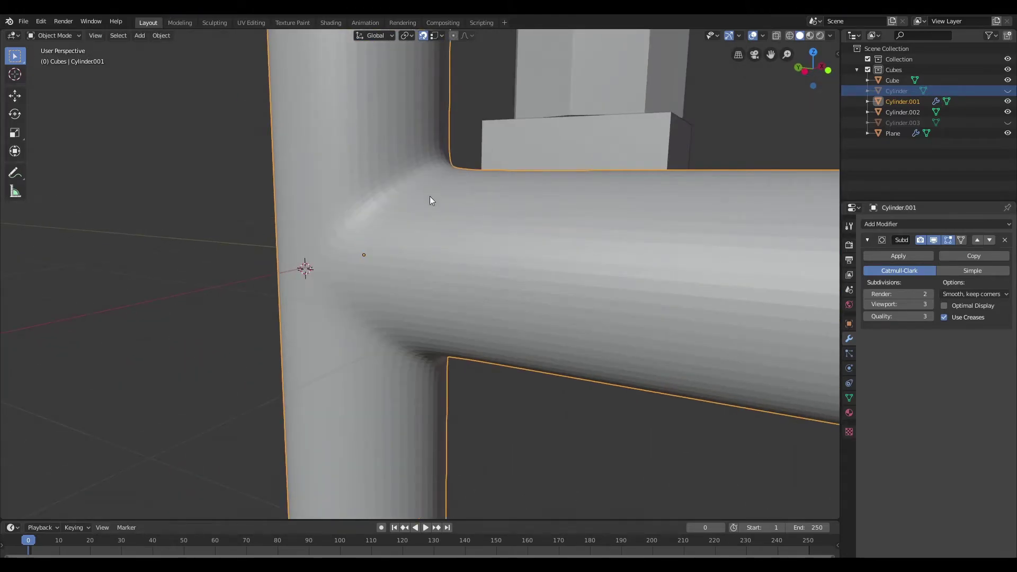
scroll(430, 200, "down", 6)
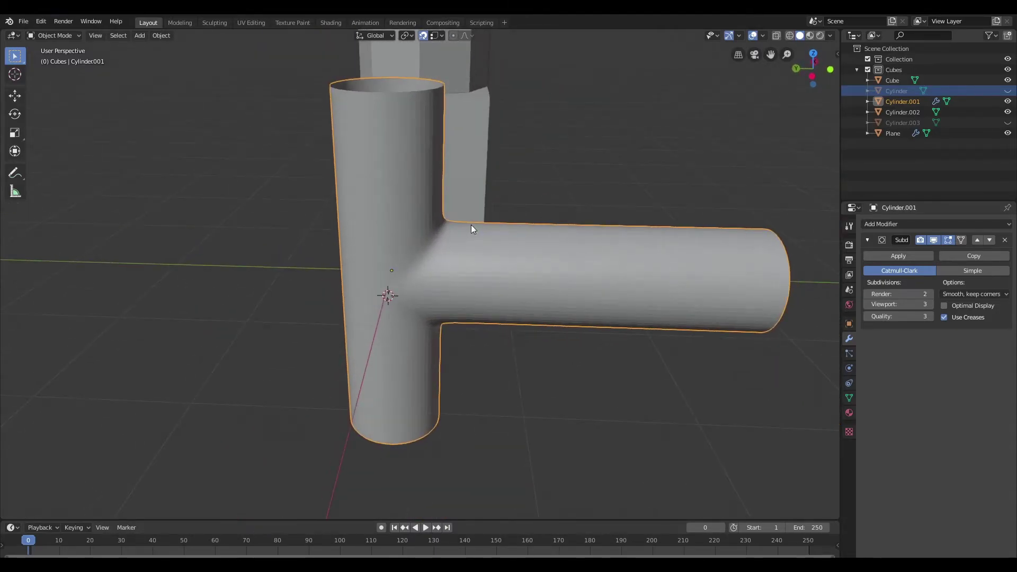
scroll(433, 253, "up", 5)
scroll(420, 255, "down", 6)
scroll(390, 228, "up", 6)
right_click(392, 204)
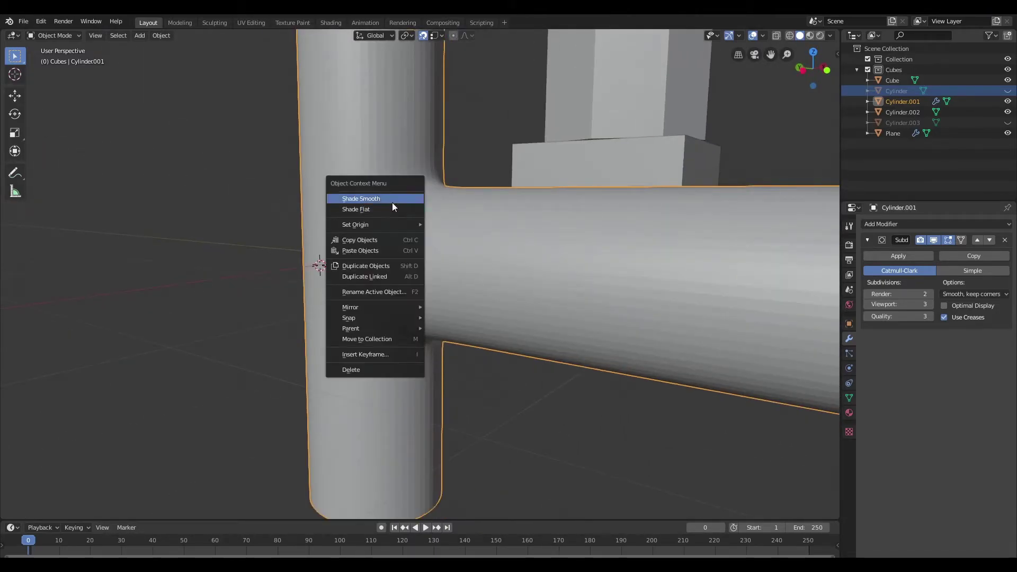
left_click(397, 199)
Examine the smooth-shaded junction from several angles for shading errors along the seam.
scroll(474, 269, "down", 5)
scroll(508, 246, "up", 6)
scroll(558, 248, "down", 5)
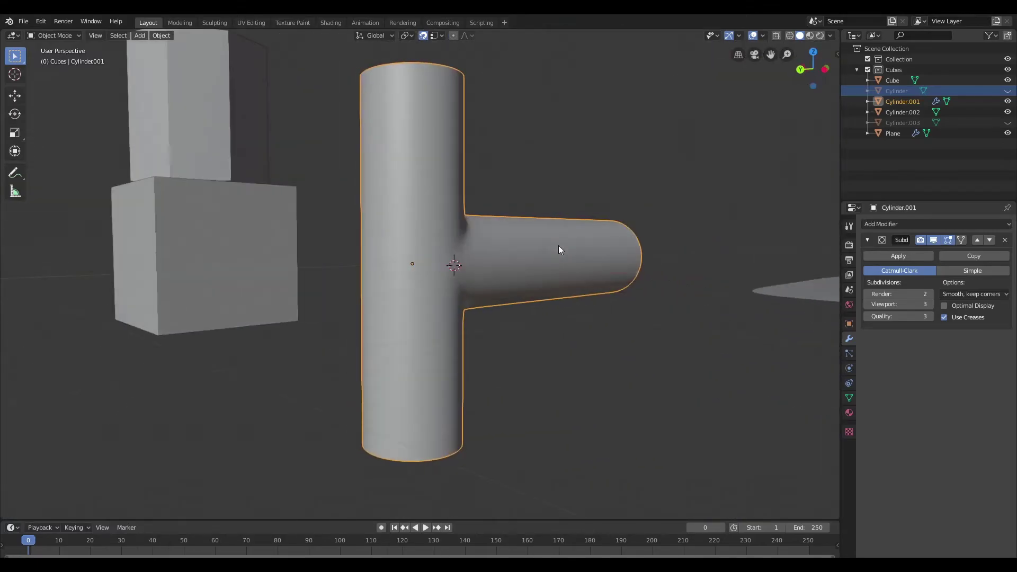
scroll(530, 257, "up", 4)
middle_click_drag(493, 263, 466, 287)
scroll(451, 265, "down", 4)
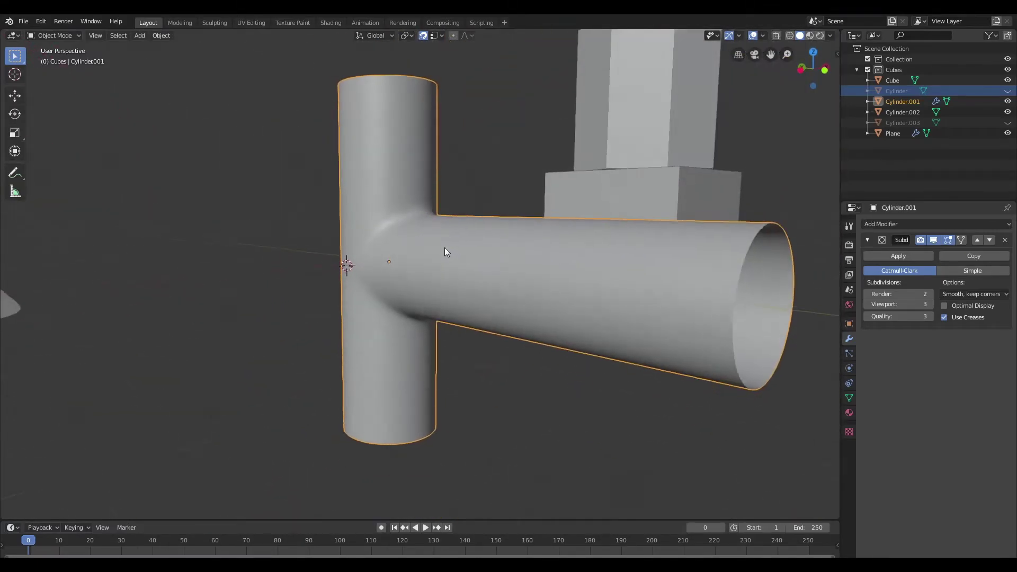
middle_click_drag(445, 247, 450, 254)
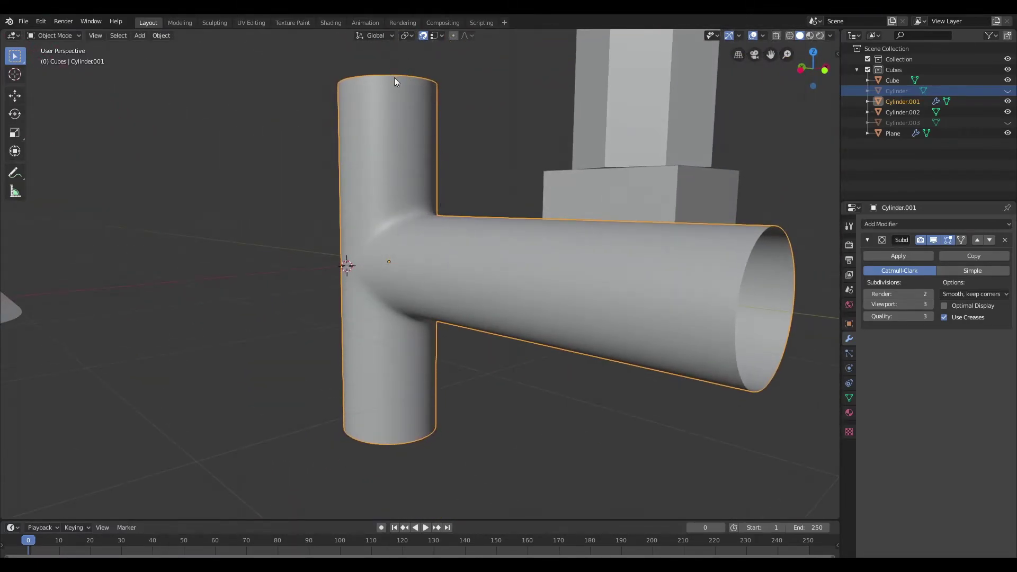
middle_click_drag(394, 78, 482, 140)
Switch to the Shading workspace and assign the existing material named Material to the joined cylinders.
left_click(331, 22)
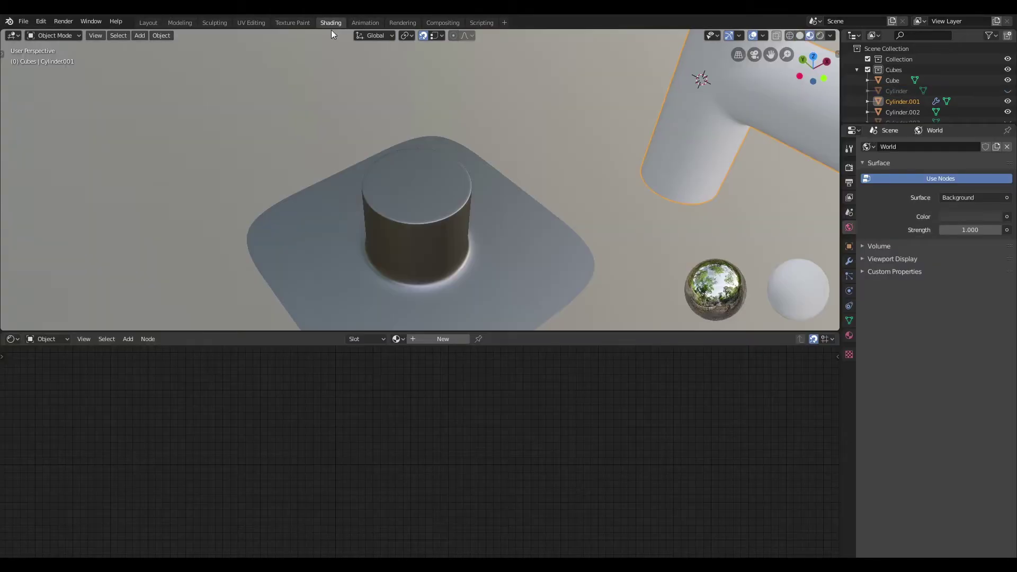
middle_click_drag(590, 196, 450, 234)
left_click(414, 339)
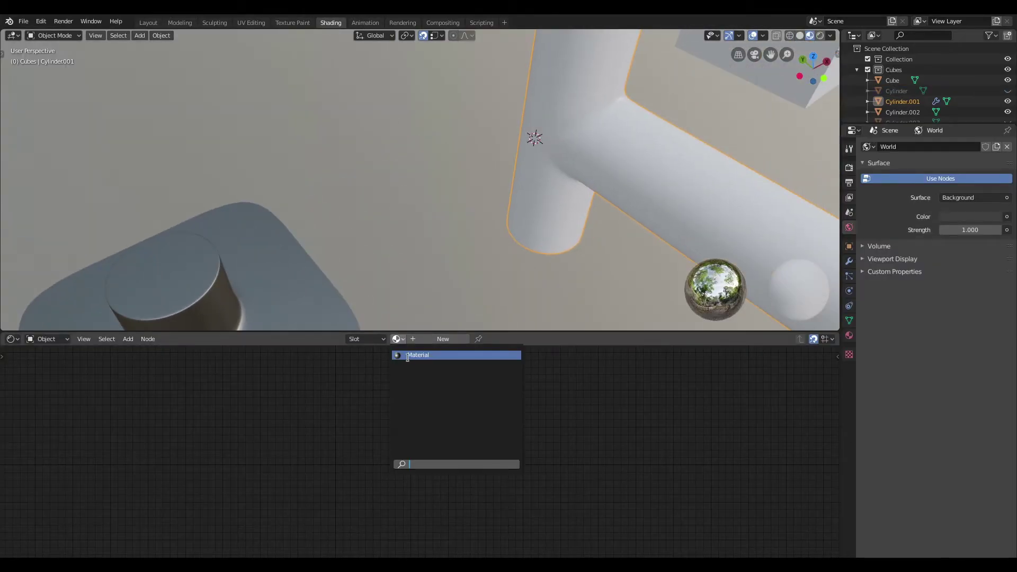
middle_click_drag(552, 249, 483, 155)
Turn on the subdivision modifier's on-cage editing and Optimal Display, and inspect the metallic joint in Edit Mode and Object Mode.
key("Tab")
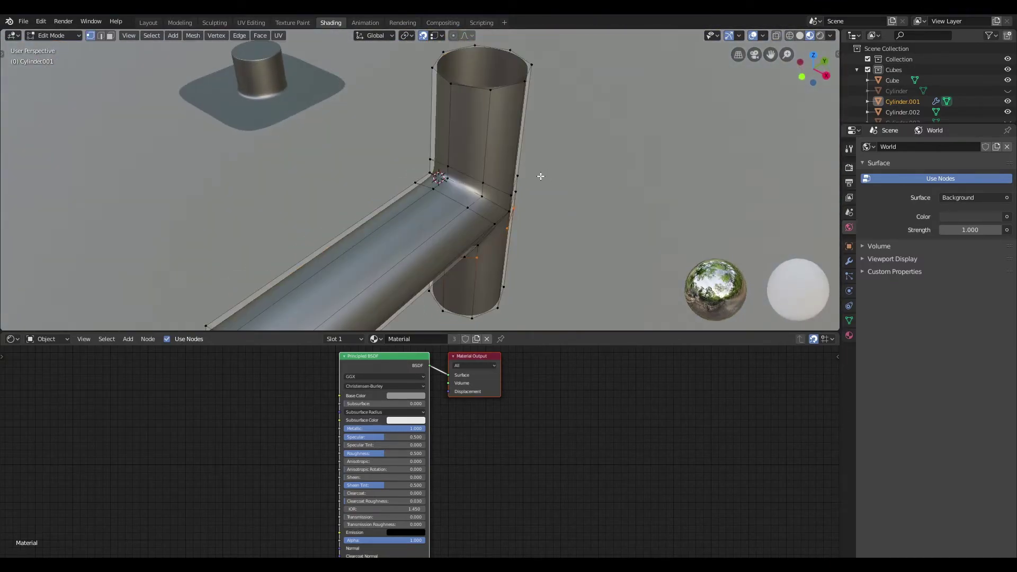
middle_click_drag(538, 175, 562, 174)
left_click(850, 261)
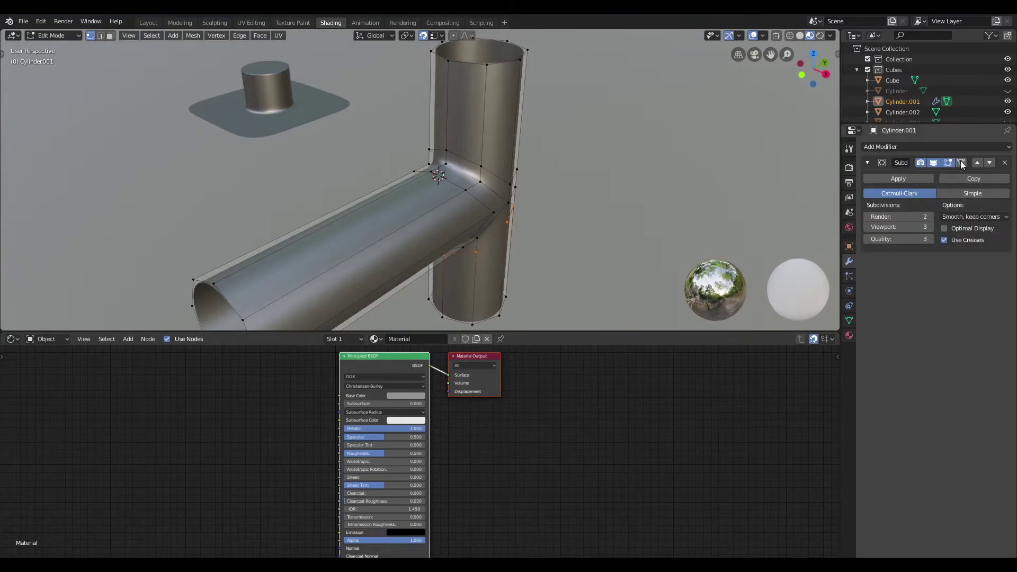
left_click(961, 162)
left_click(944, 228)
scroll(467, 157, "up", 2)
scroll(467, 157, "down", 2)
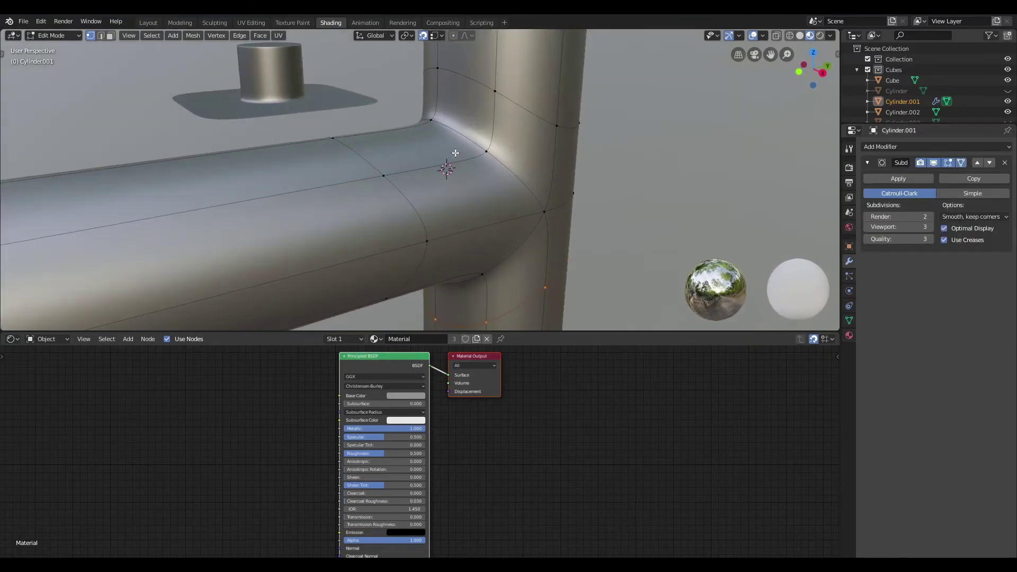
middle_click_drag(448, 155, 535, 143)
key("Tab")
scroll(575, 144, "down", 4)
scroll(535, 143, "up", 2)
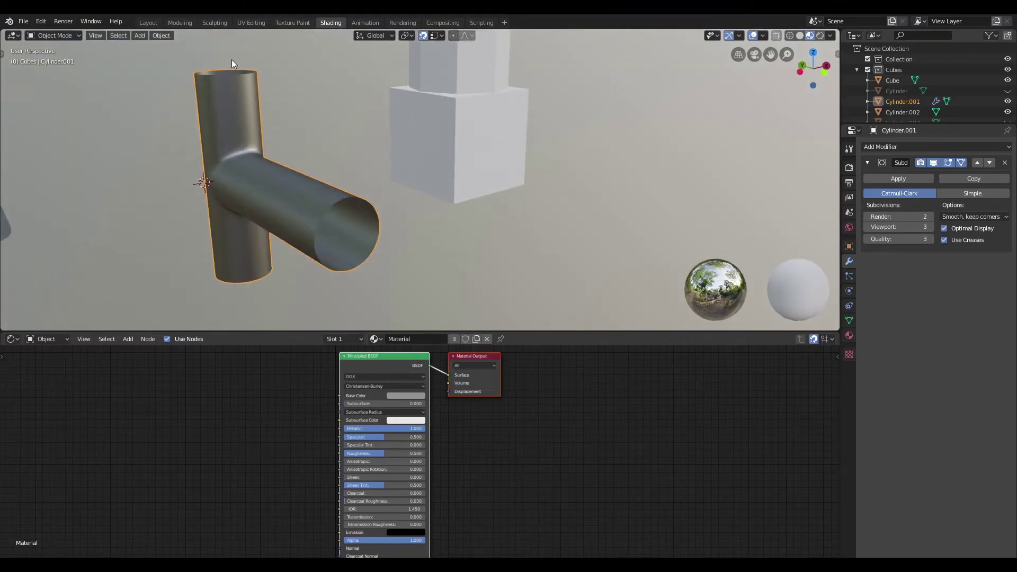
Return to the Layout workspace and select the cylinder standing on the cube, Cylinder.002.
left_click(149, 22)
scroll(530, 212, "up", 6)
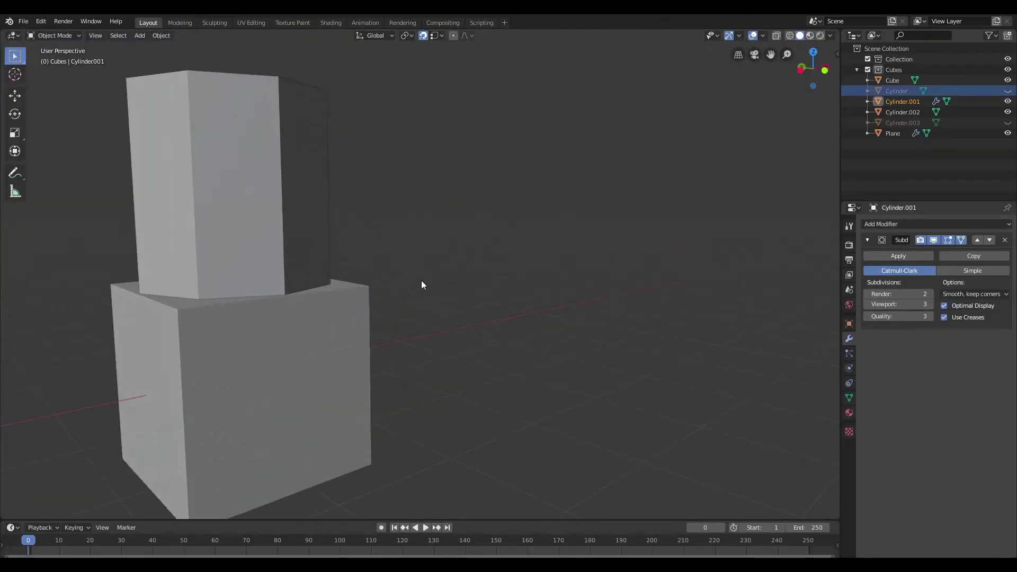
middle_click_drag(422, 281, 551, 249, "shift")
middle_click_drag(551, 249, 527, 248)
scroll(459, 154, "down", 3)
left_click(459, 154)
middle_click_drag(450, 228, 452, 254)
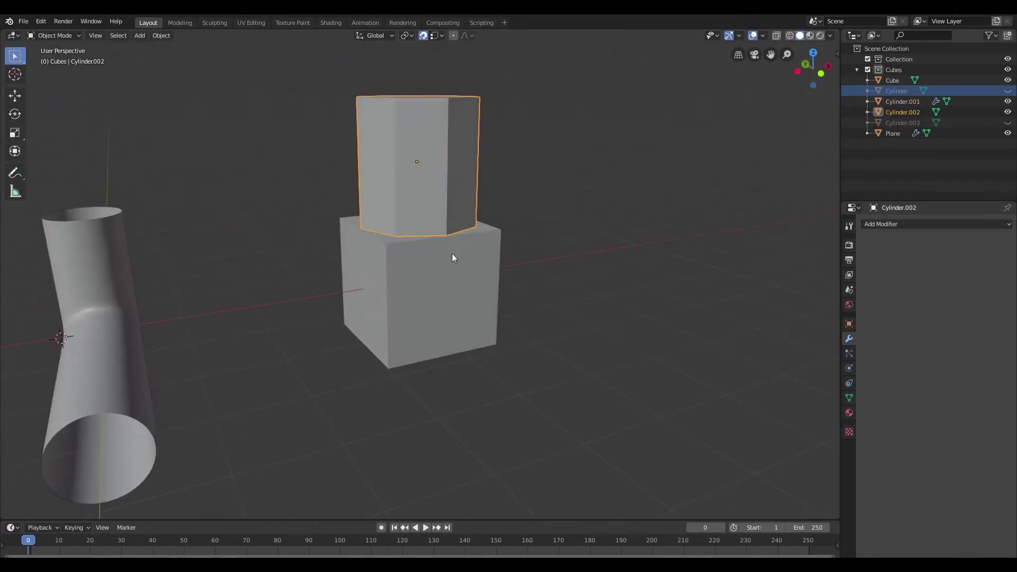
scroll(498, 256, "up", 4)
scroll(477, 254, "down", 5)
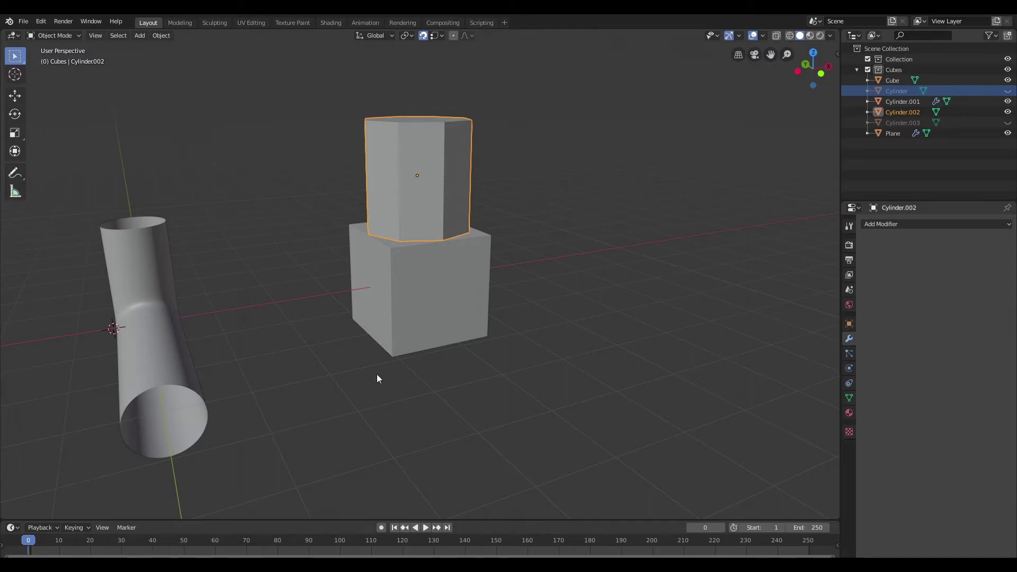
Raise the cylinder about 1.32 m along Z, clear of the cube.
left_click_drag(358, 160, 492, 333)
scroll(466, 278, "up", 4)
middle_click_drag(466, 277, 484, 345, "shift")
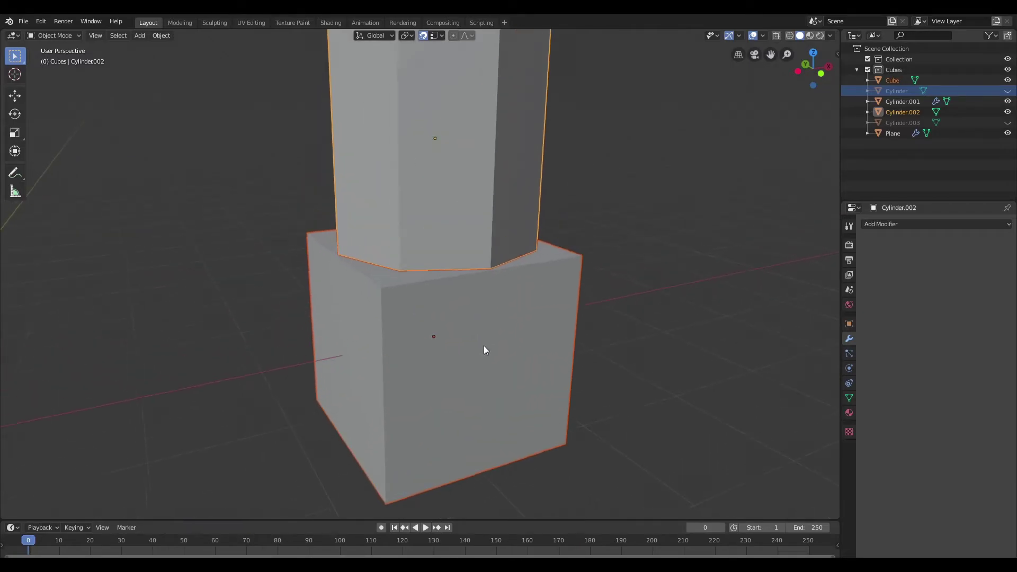
middle_click_drag(319, 304, 557, 301)
left_click(374, 218)
middle_click_drag(322, 226, 476, 212, "shift")
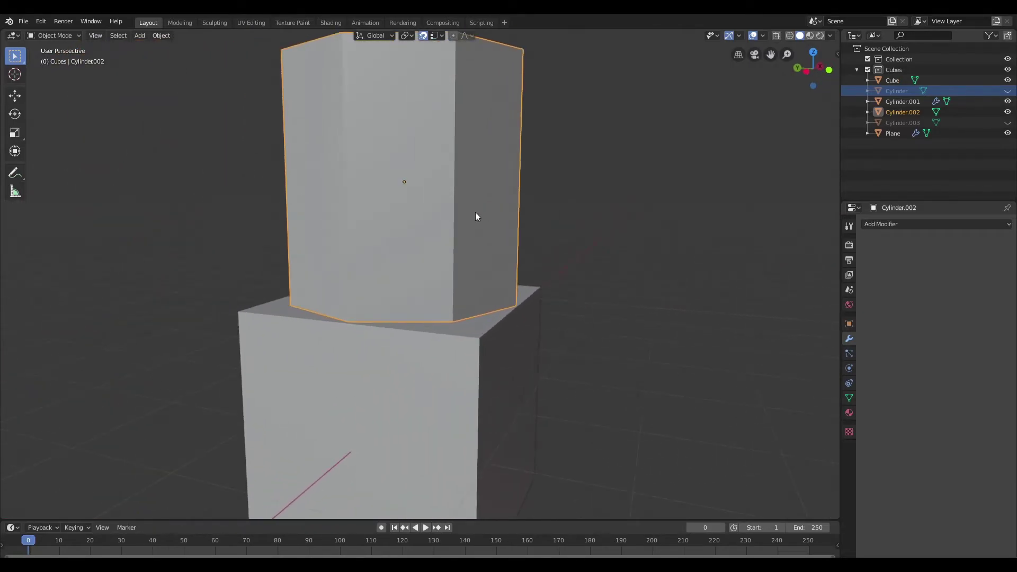
key("g")
key("z")
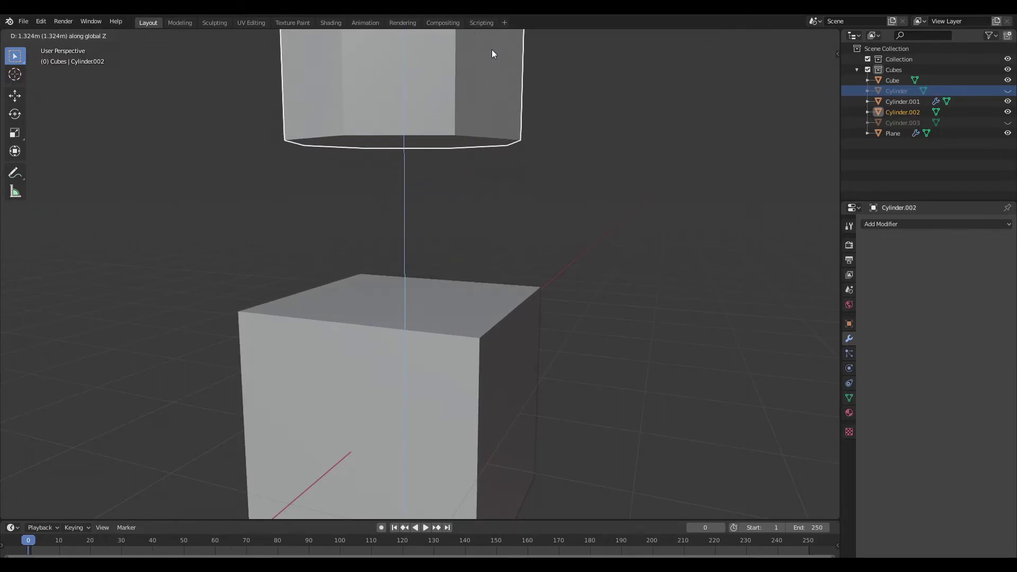
left_click(492, 50)
Edit the cylinder and cube together and delete the cylinder's bottom face and the cube's top face.
left_click(448, 382, "shift")
key("Tab")
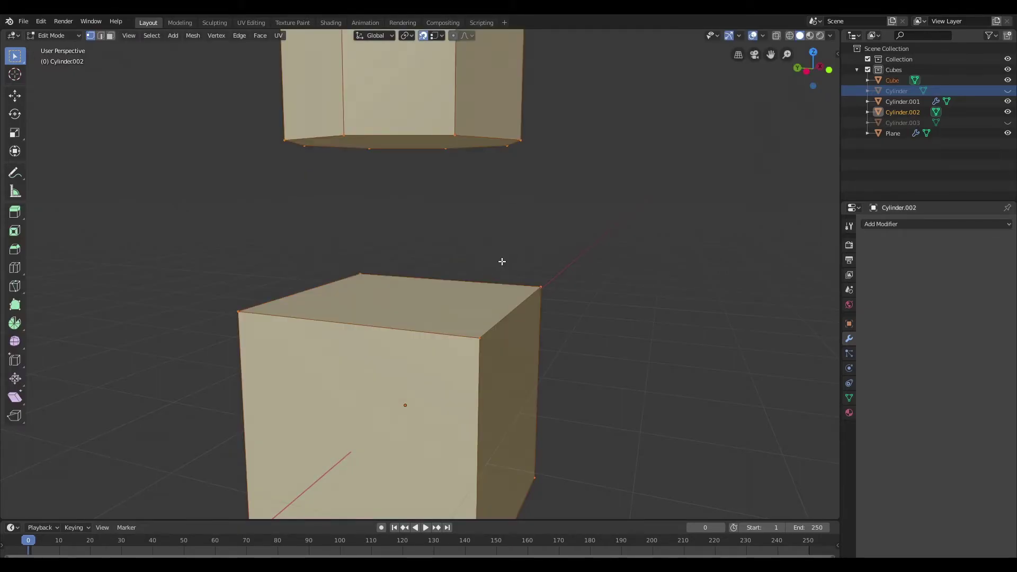
key("alt+a")
key("3")
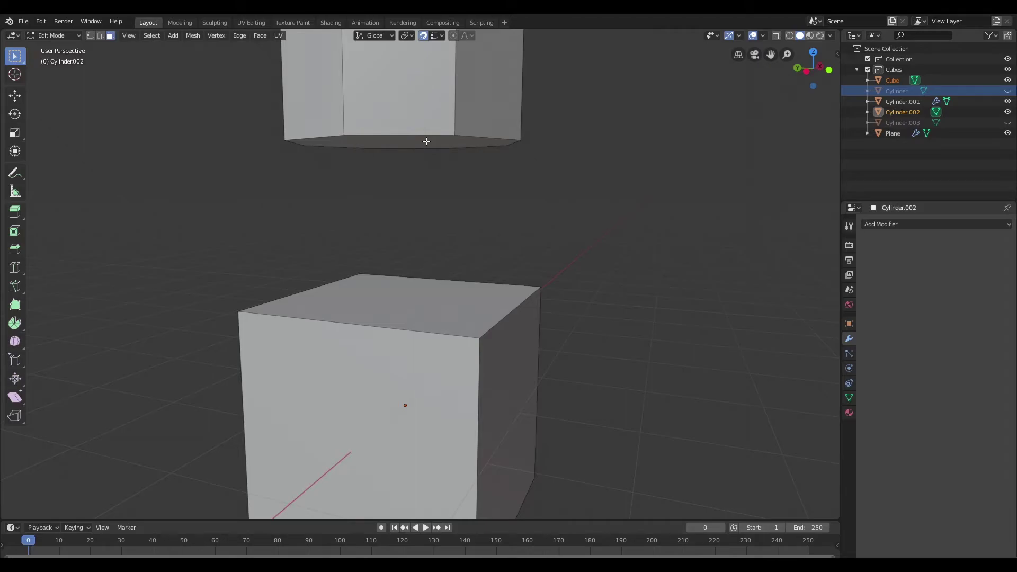
left_click(424, 140)
middle_click_drag(424, 141, 436, 234)
left_click(436, 235)
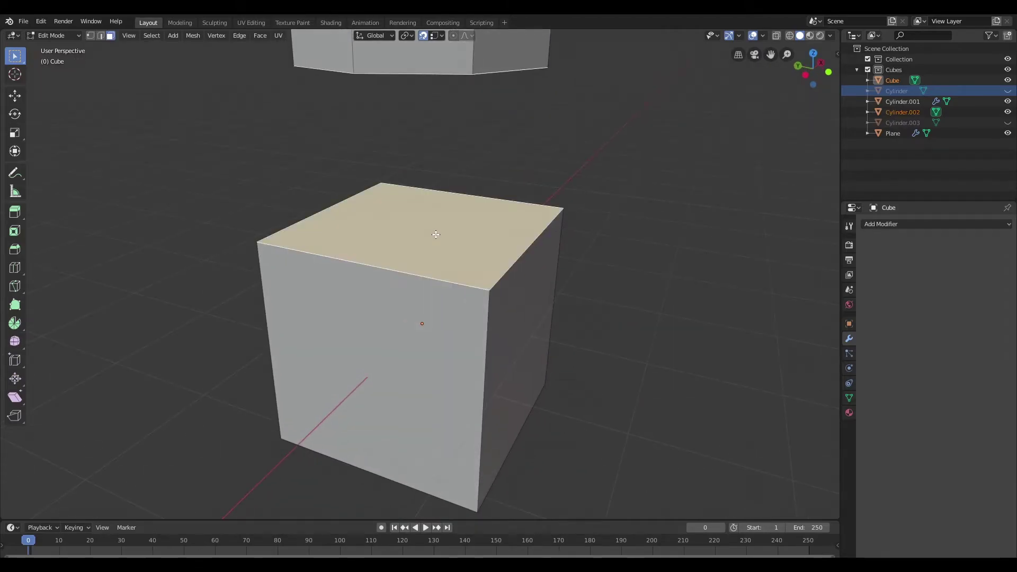
key("x")
left_click(494, 147)
Examine the opened cube and raised cylinder from several angles, alongside the finished cylinder joint.
scroll(545, 159, "down", 2)
middle_click_drag(545, 159, 477, 295, "shift")
scroll(491, 304, "down", 2)
scroll(438, 284, "down", 4)
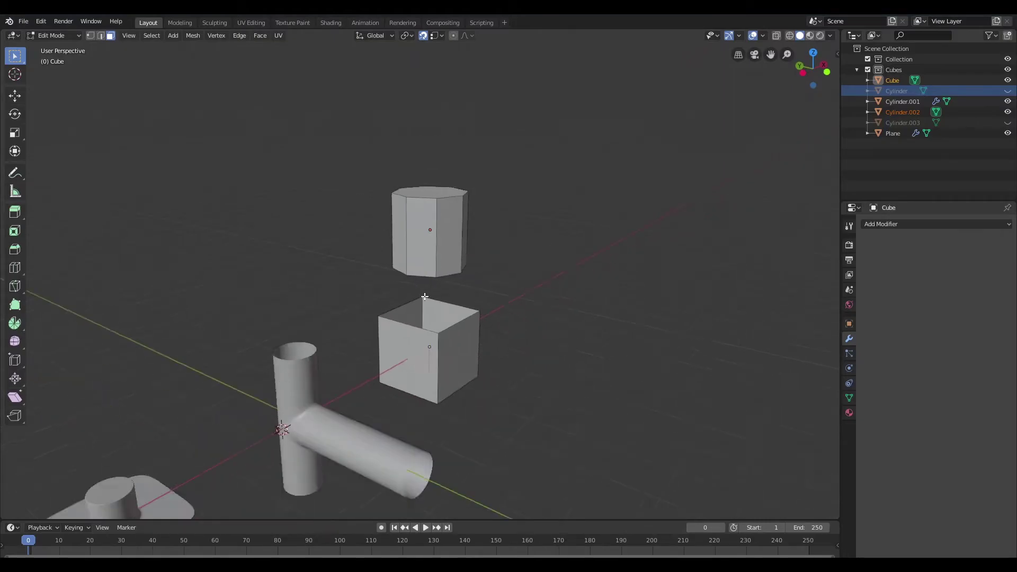
middle_click_drag(356, 399, 292, 236, "shift")
scroll(365, 329, "up", 2)
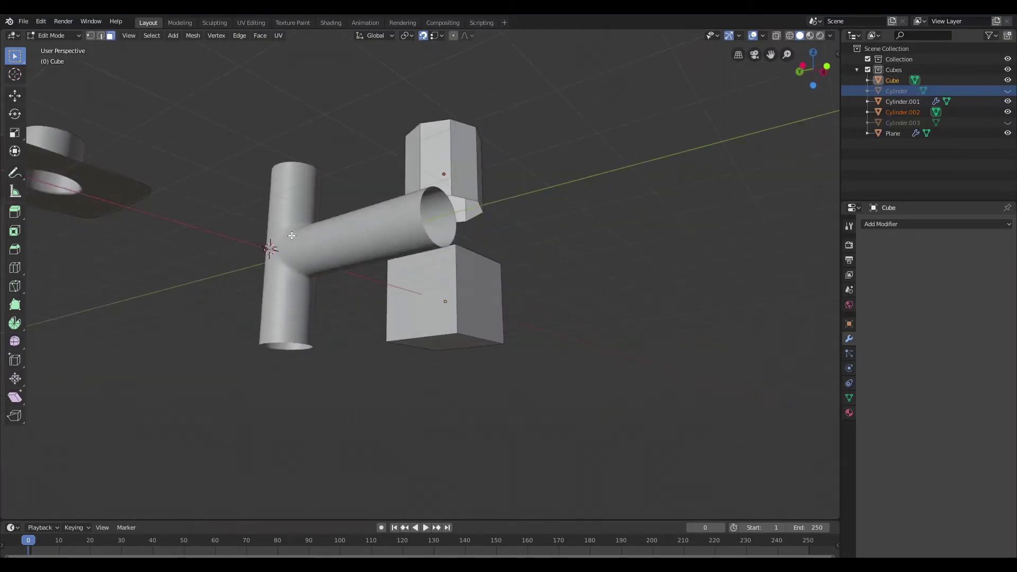
middle_click_drag(359, 301, 331, 361)
scroll(440, 254, "up", 3)
middle_click_drag(477, 202, 491, 284, "shift")
scroll(491, 284, "up", 1)
middle_click_drag(462, 227, 447, 174, "shift")
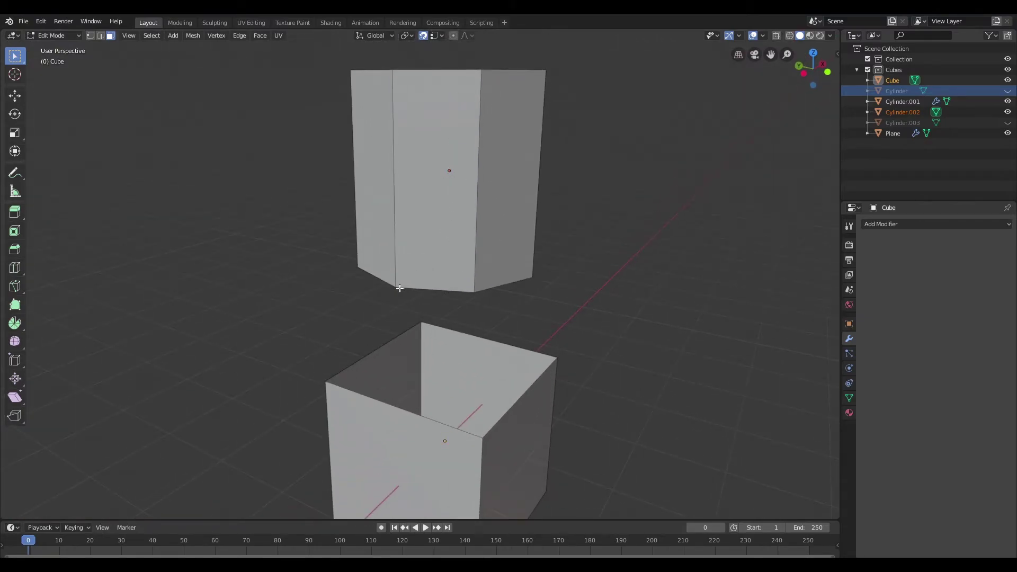
scroll(441, 306, "down", 2)
middle_click_drag(442, 306, 440, 252)
scroll(450, 355, "up", 2)
scroll(411, 235, "up", 1)
Snap the 3D cursor to a vertex on the cylinder's bottom rim and set the origin there in Object Mode.
key("1")
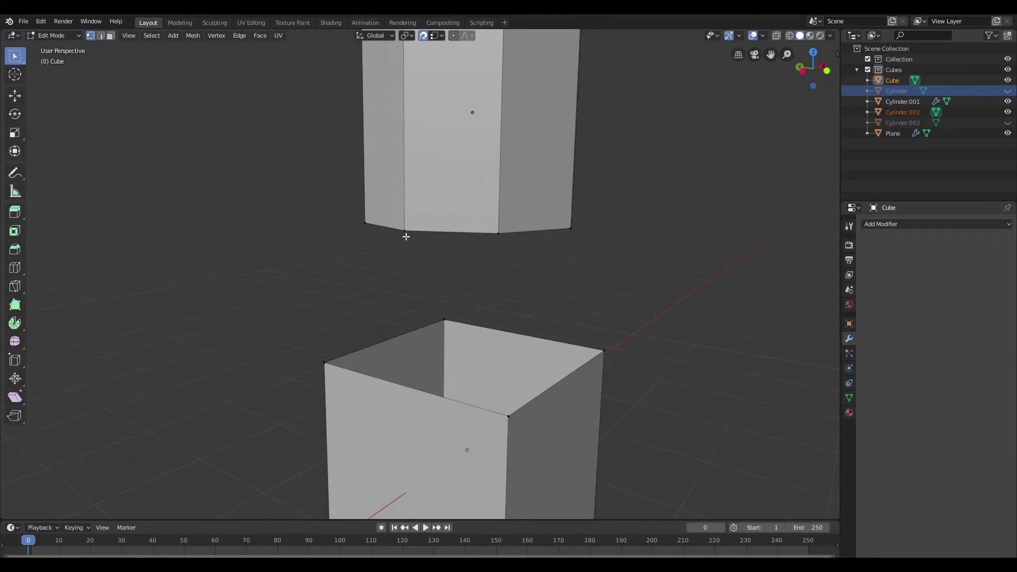
left_click(430, 244)
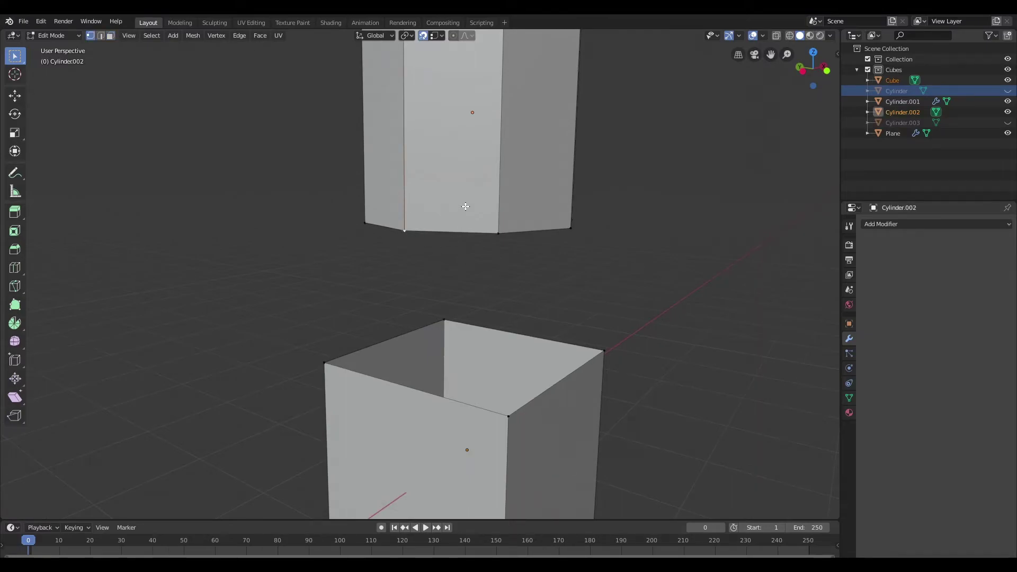
key("shift+s")
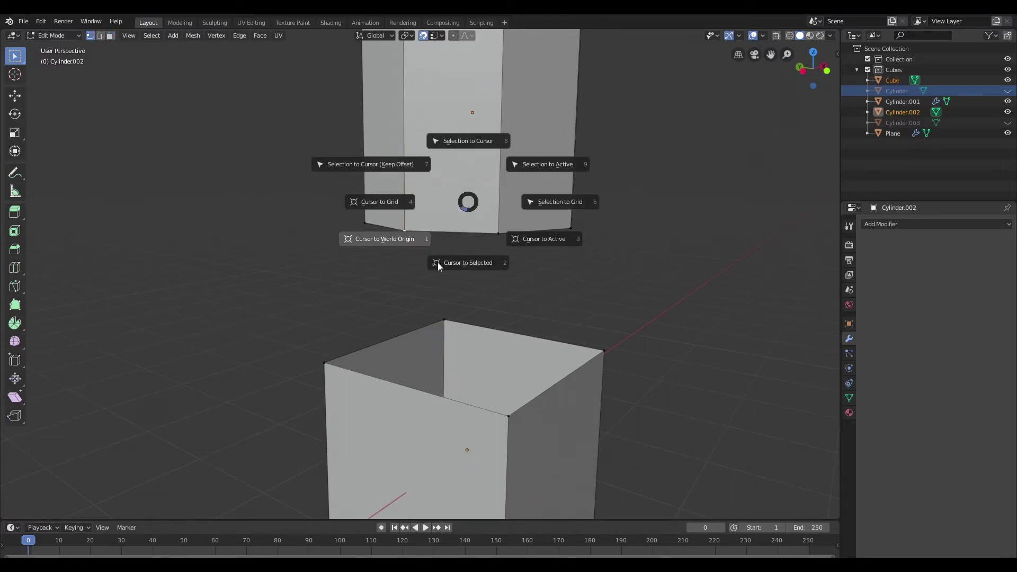
left_click(470, 271)
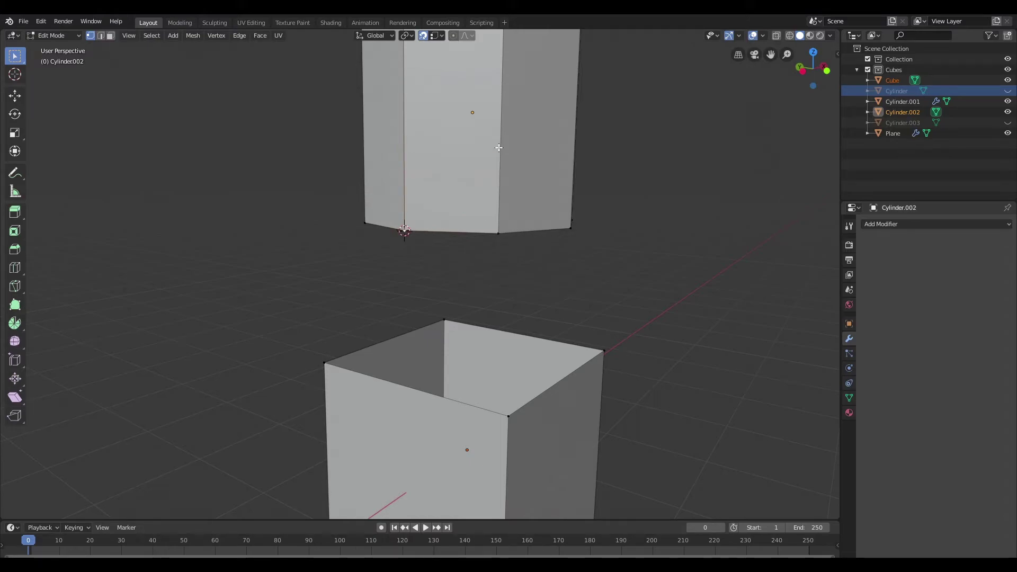
key("Tab")
key("q")
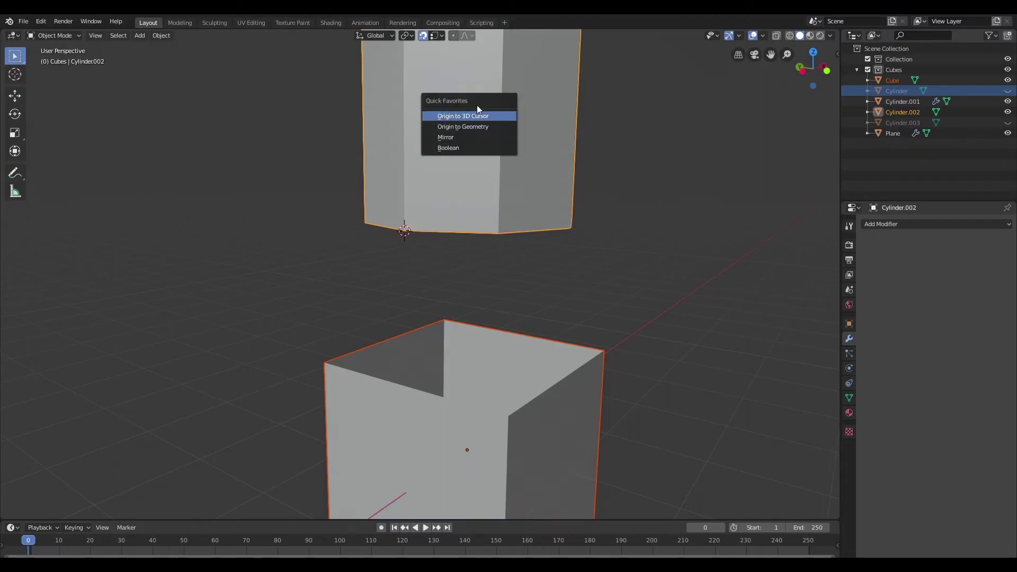
left_click(494, 116)
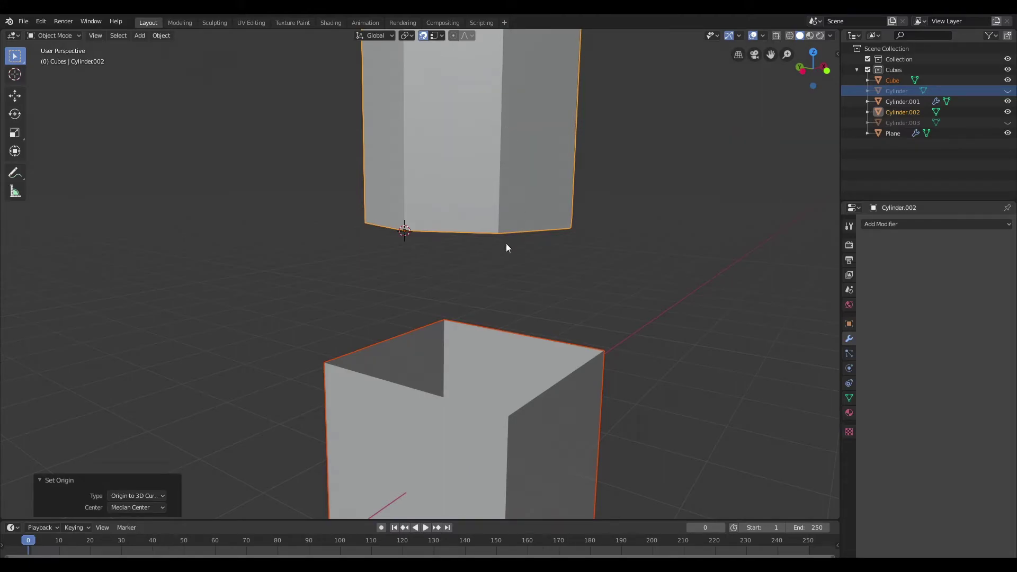
Add one centred vertical loop cut through the cube and return to Object Mode.
scroll(507, 243, "up", 2)
middle_click_drag(529, 307, 492, 259)
left_click(414, 316)
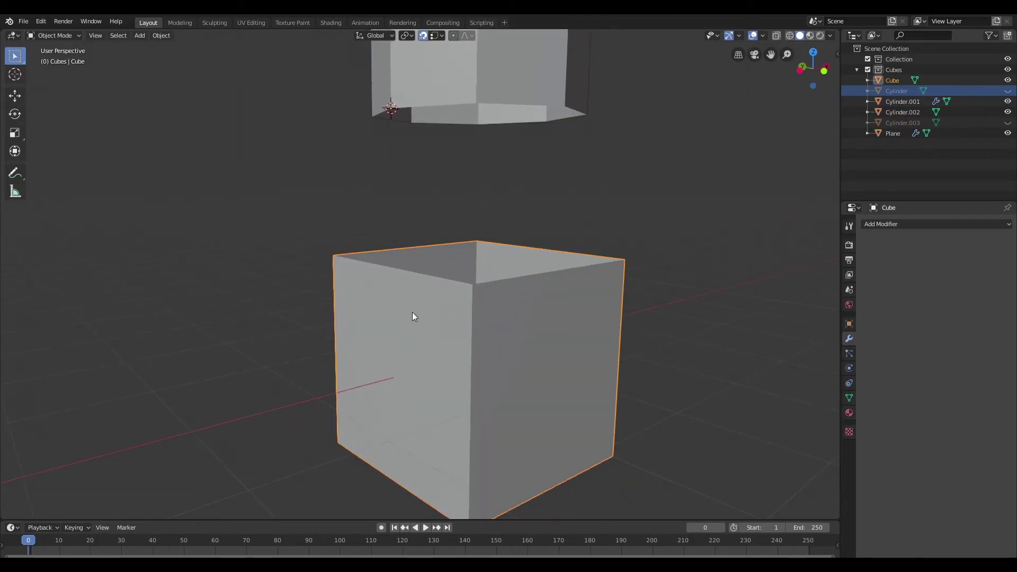
key("Tab")
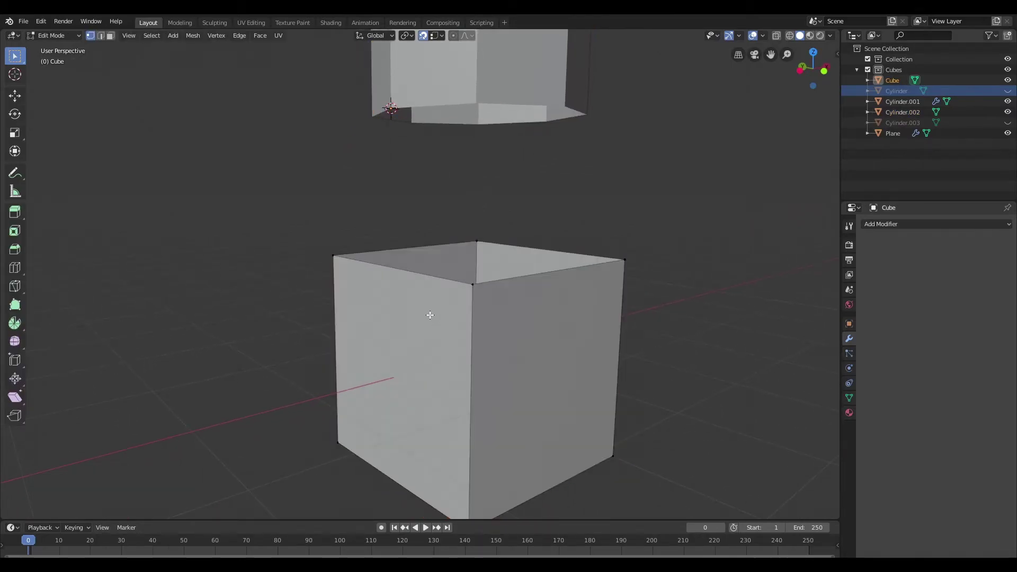
key("ctrl+r")
left_click(415, 284)
right_click(415, 284)
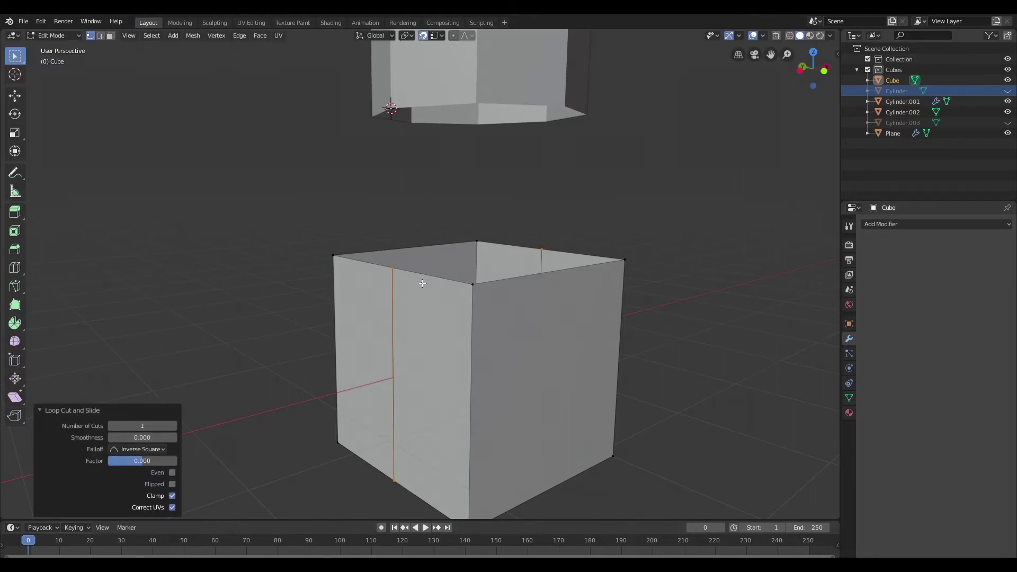
middle_click_drag(415, 283, 469, 156)
key("Tab")
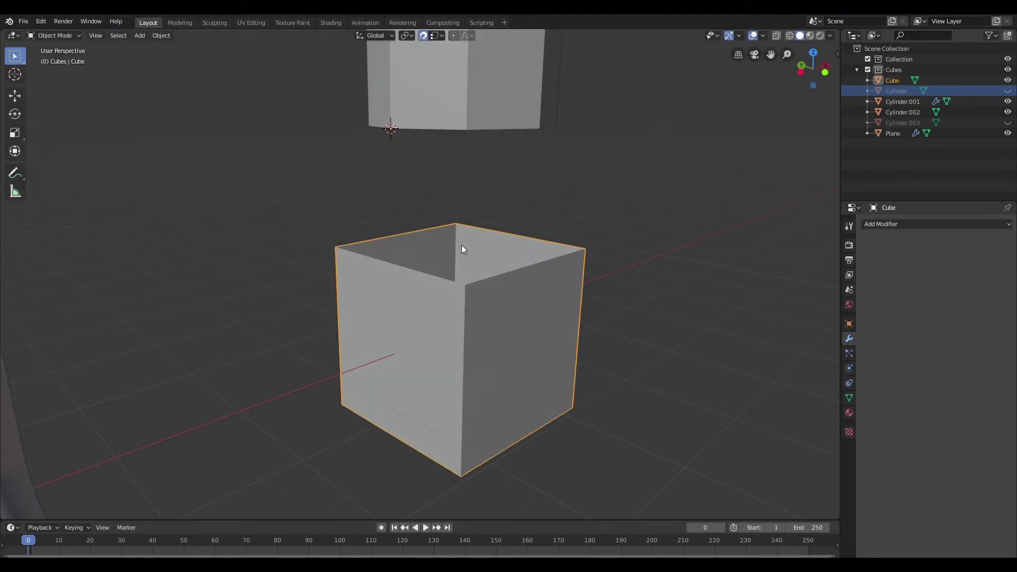
key("g")
key("z")
right_click(463, 199)
Lower the cylinder 1.34 m along Z so its origin vertex snaps onto the midpoint of the cube's upper edge.
left_click(405, 114)
key("g")
key("z")
left_click(469, 290)
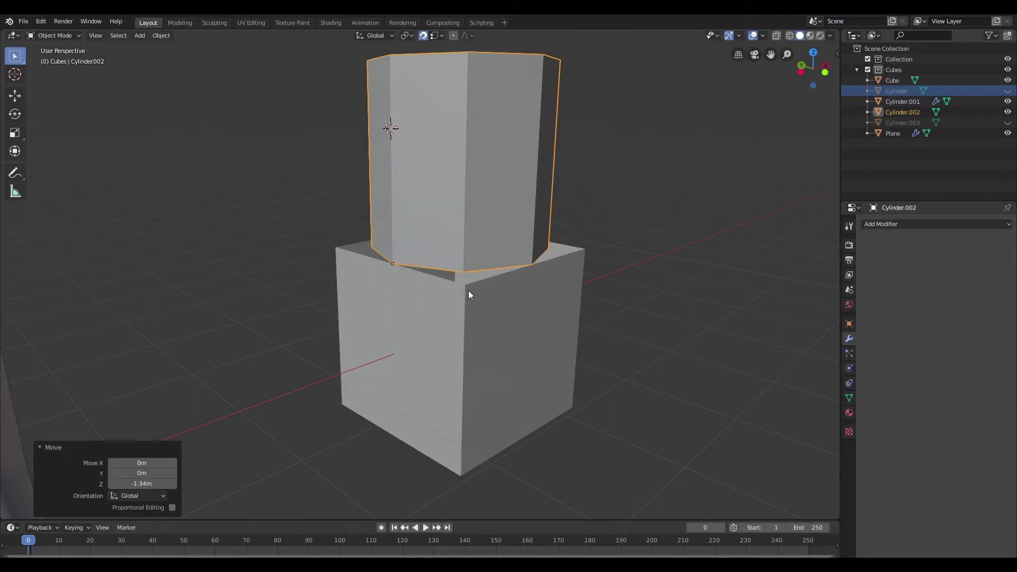
Join the cube and cylinder into one object and open it in Edit Mode.
scroll(466, 302, "up", 4)
scroll(477, 296, "down", 3)
middle_click_drag(493, 269, 512, 266)
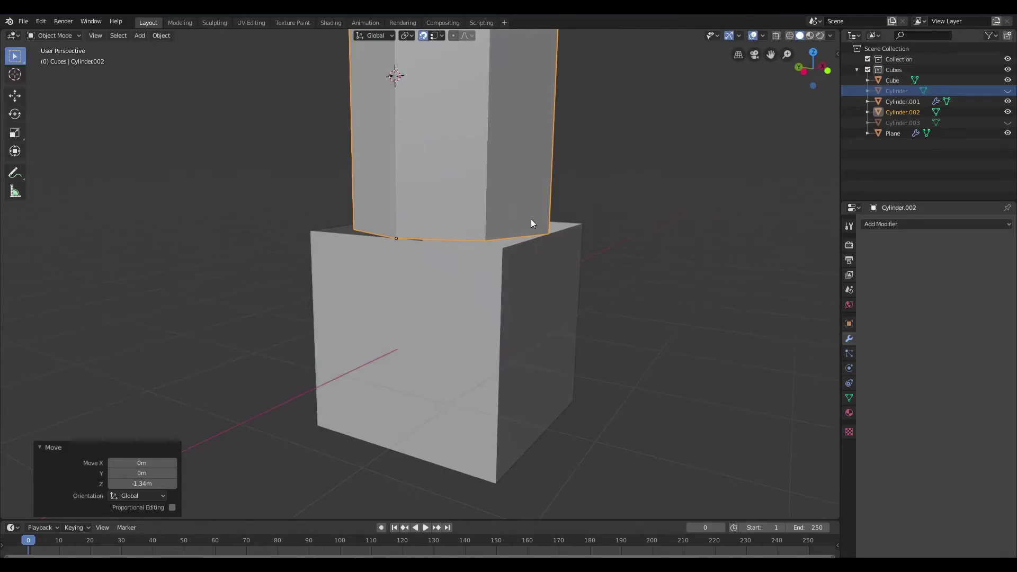
scroll(532, 223, "down", 3)
left_click_drag(574, 177, 441, 345)
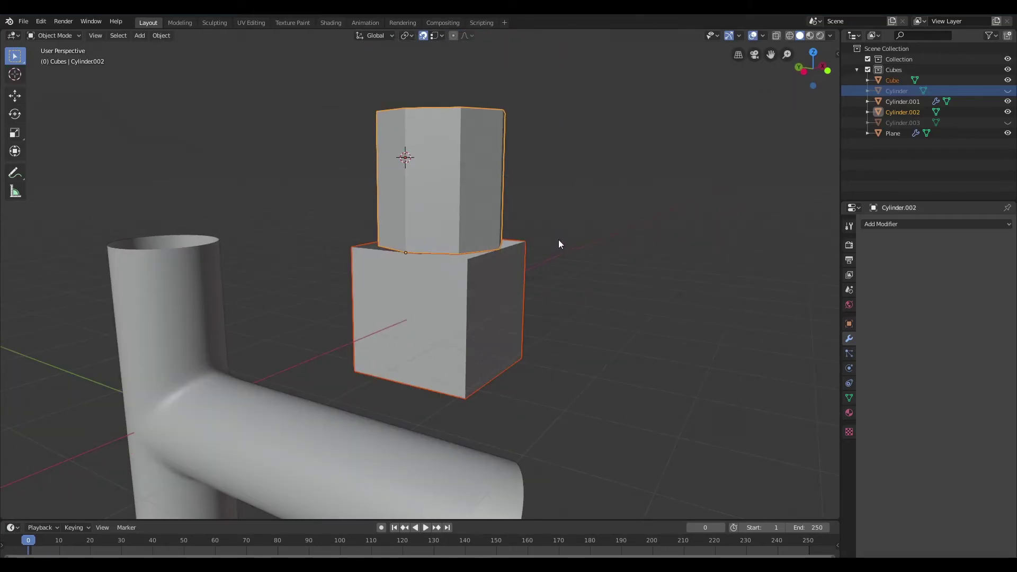
key("ctrl+j")
scroll(583, 202, "up", 5)
middle_click_drag(564, 229, 526, 288)
key("Tab")
Inspect the gap between a cylinder base vertex and the cube corner, and enable Auto Merge in the tool options.
scroll(549, 313, "up", 3)
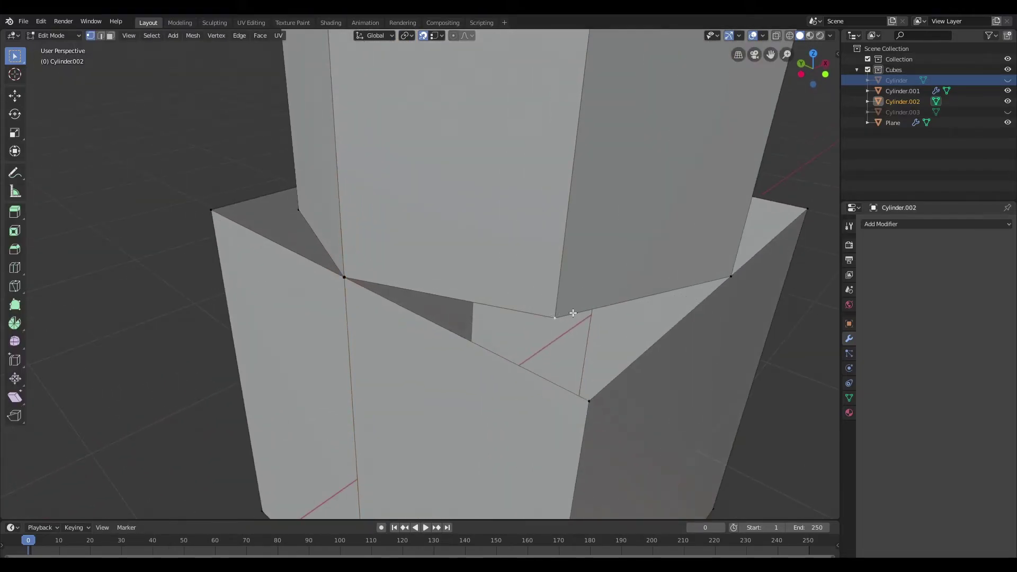
scroll(570, 315, "down", 2)
middle_click_drag(566, 316, 513, 317)
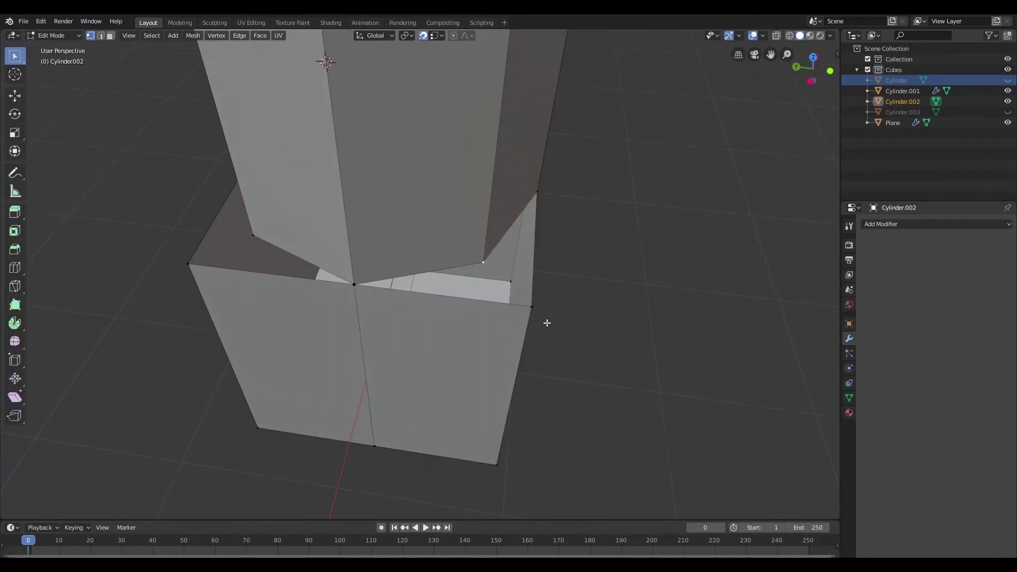
middle_click_drag(556, 312, 556, 309)
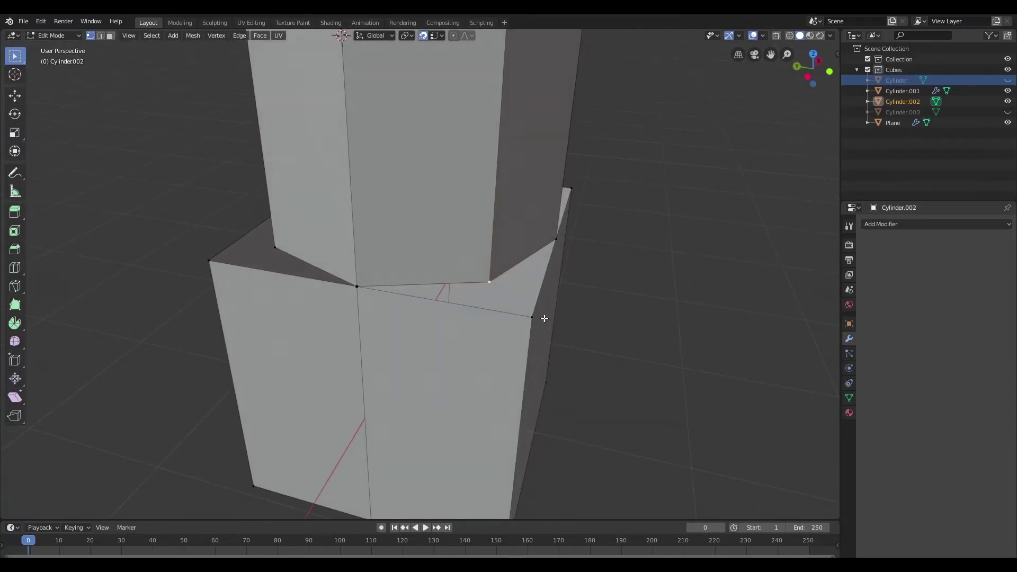
scroll(563, 320, "up", 2)
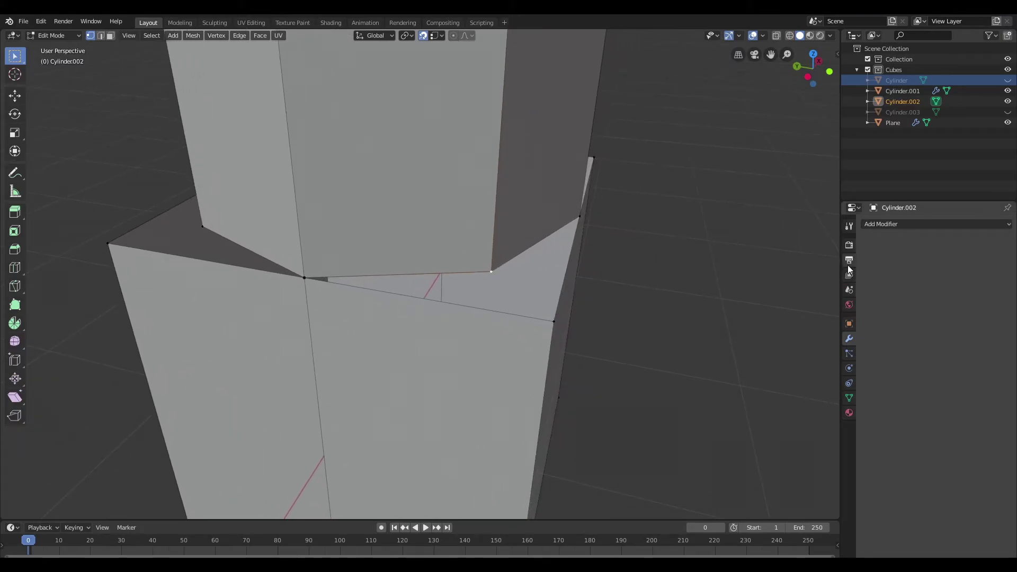
left_click(850, 227)
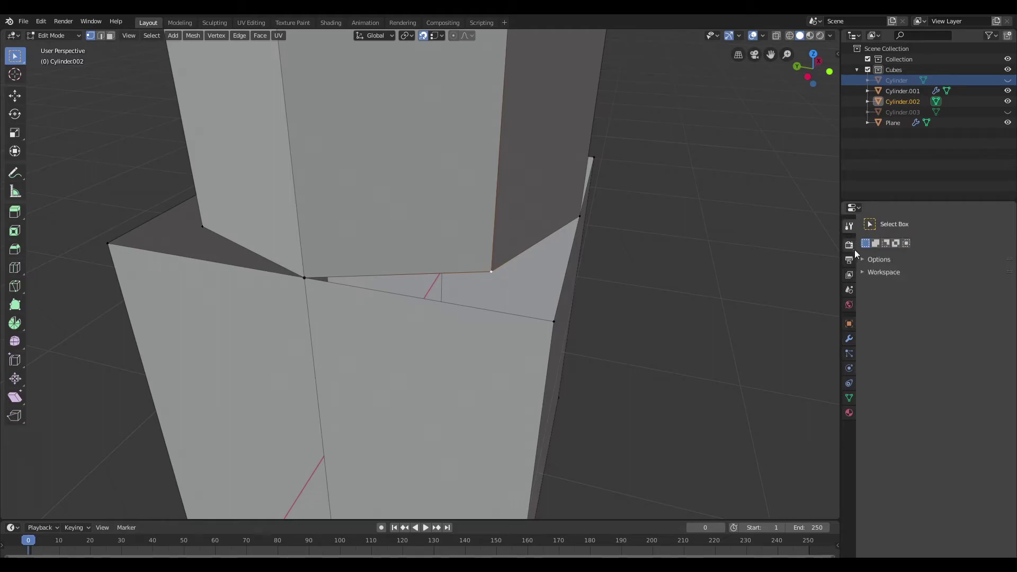
left_click(872, 263)
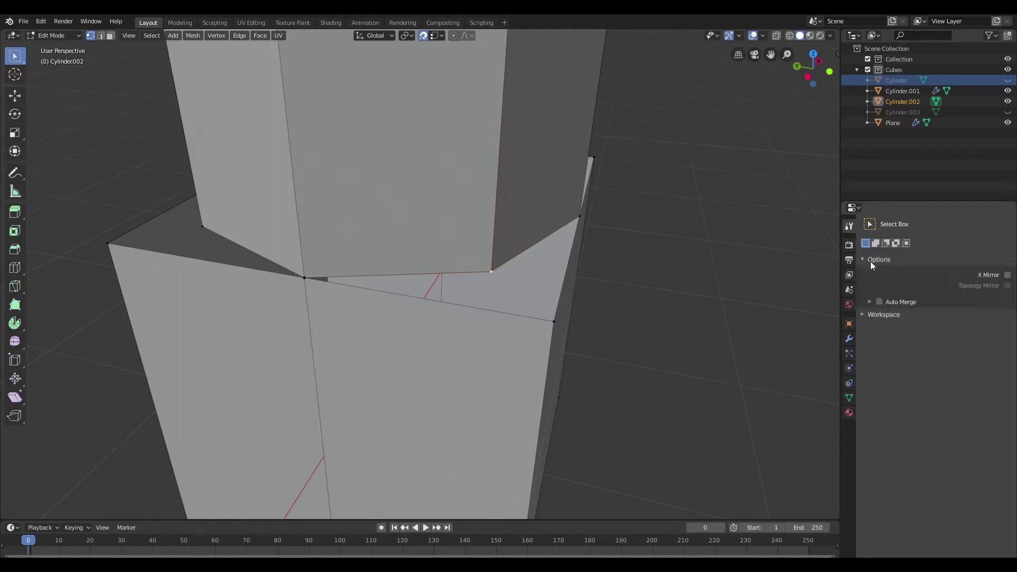
left_click(880, 302)
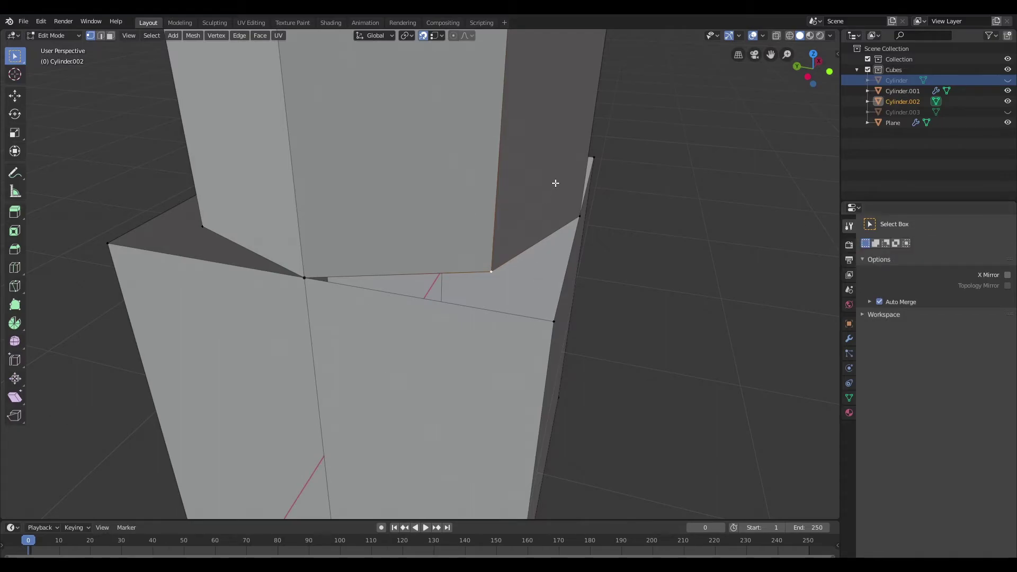
Move the selected cylinder base vertex onto the nearest cube corner, -0.293 m in X and -0.293 m in Y.
middle_click_drag(556, 183, 525, 204)
scroll(593, 250, "up", 2)
middle_click_drag(593, 249, 457, 255, "shift")
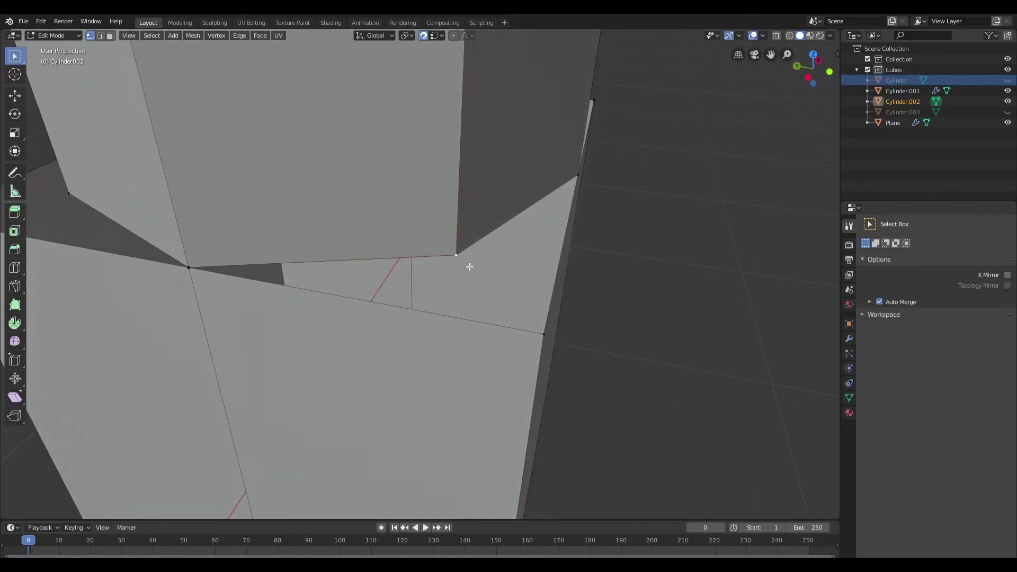
key("g")
left_click(546, 336)
Snap the cylinder's other diagonal base vertices onto the remaining upper corners of the cube.
middle_click_drag(546, 336, 458, 316)
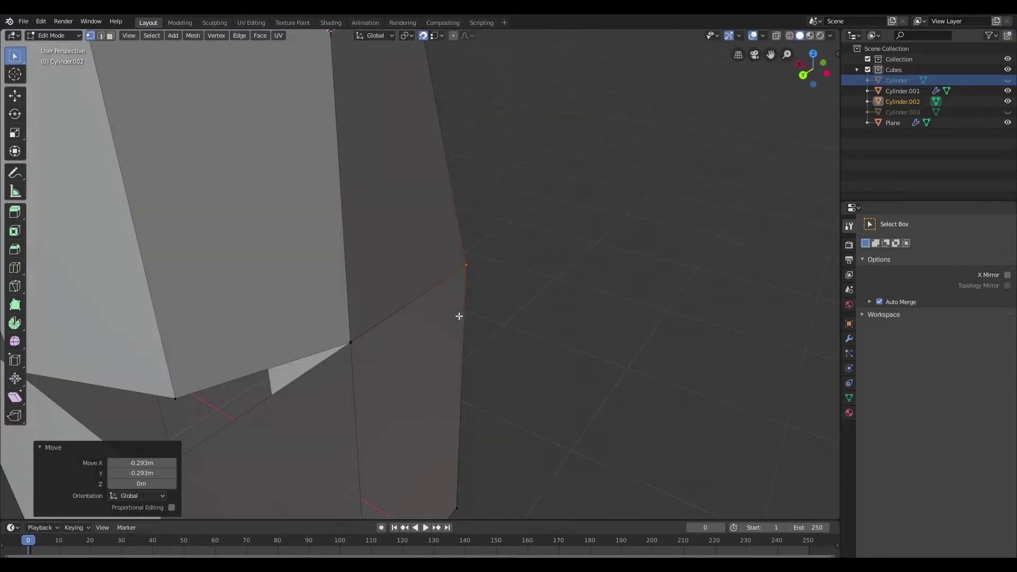
middle_click_drag(369, 330, 465, 262, "shift")
left_click(284, 304)
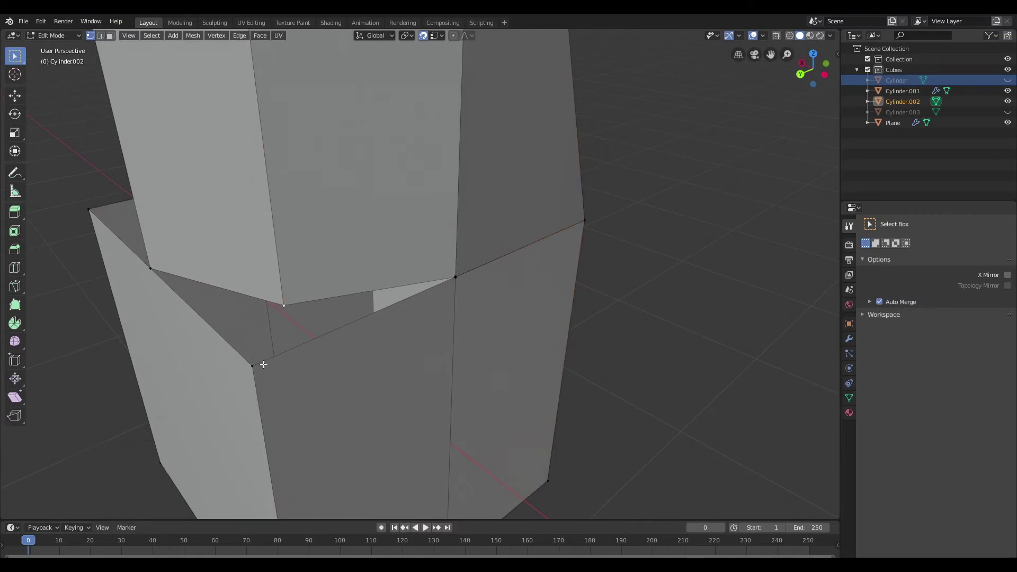
scroll(260, 366, "down", 3)
key("ctrl+z")
middle_click_drag(245, 377, 416, 341)
left_click(398, 354)
key("g")
left_click(380, 400)
key("g")
right_click(385, 348)
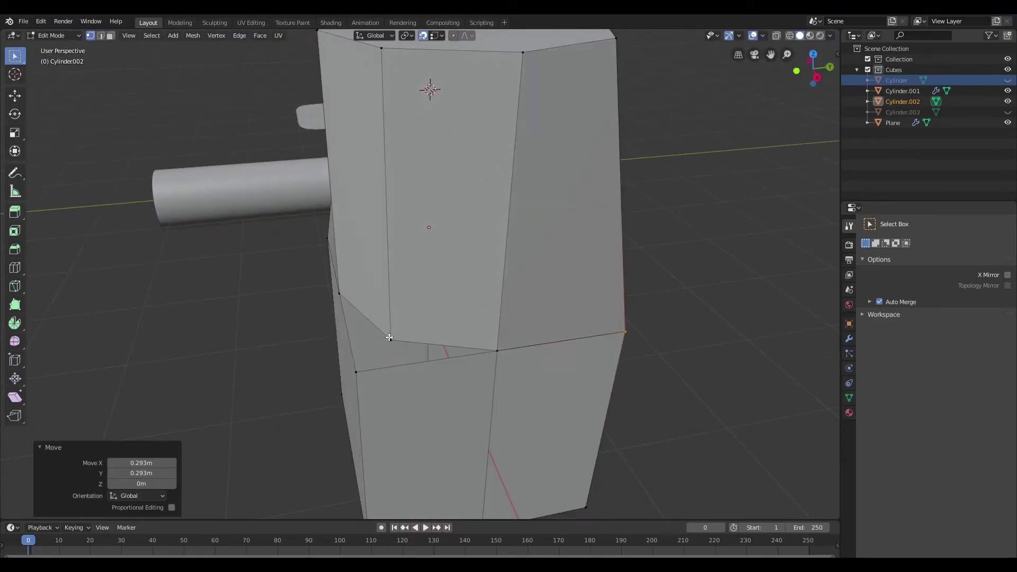
left_click(388, 337)
key("g")
left_click(355, 369)
Add a centred vertical loop cut through the cube section, in line with the cylinder's middle base vertex.
scroll(355, 369, "down", 3)
middle_click_drag(355, 370, 458, 325)
scroll(434, 345, "up", 3)
scroll(440, 348, "down", 2)
key("ctrl+r")
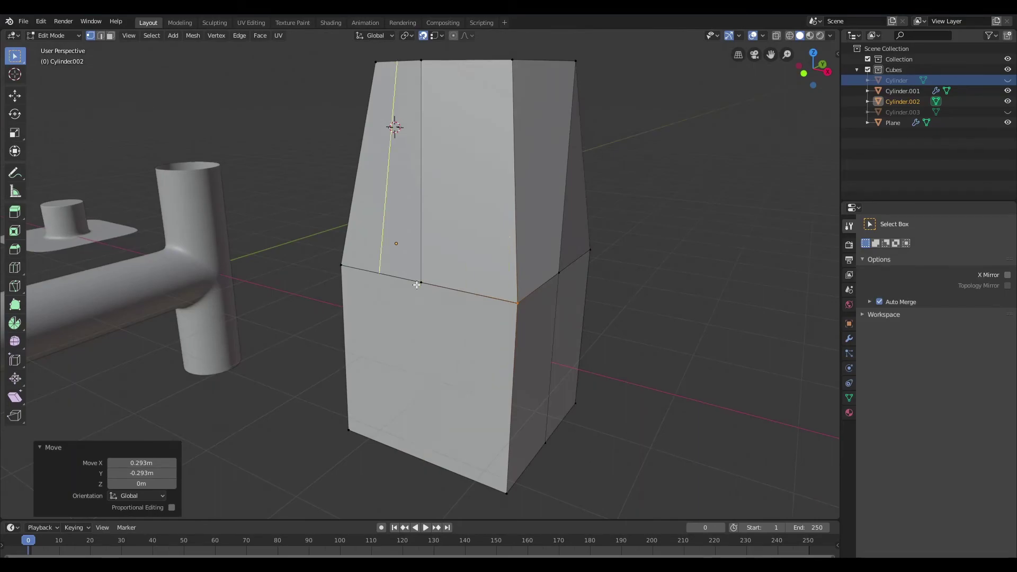
left_click(430, 290)
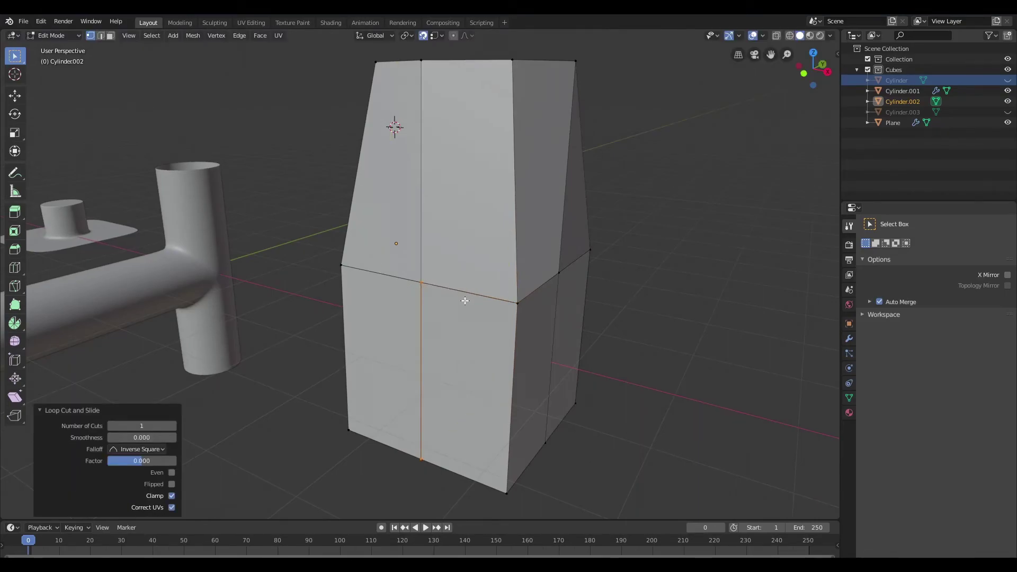
Turn on X-ray and merge at centre the overlapping middle vertices on opposite sides of the cylinder-cube seam.
middle_click_drag(522, 312, 485, 294)
middle_click_drag(498, 176, 514, 277)
key("alt+z")
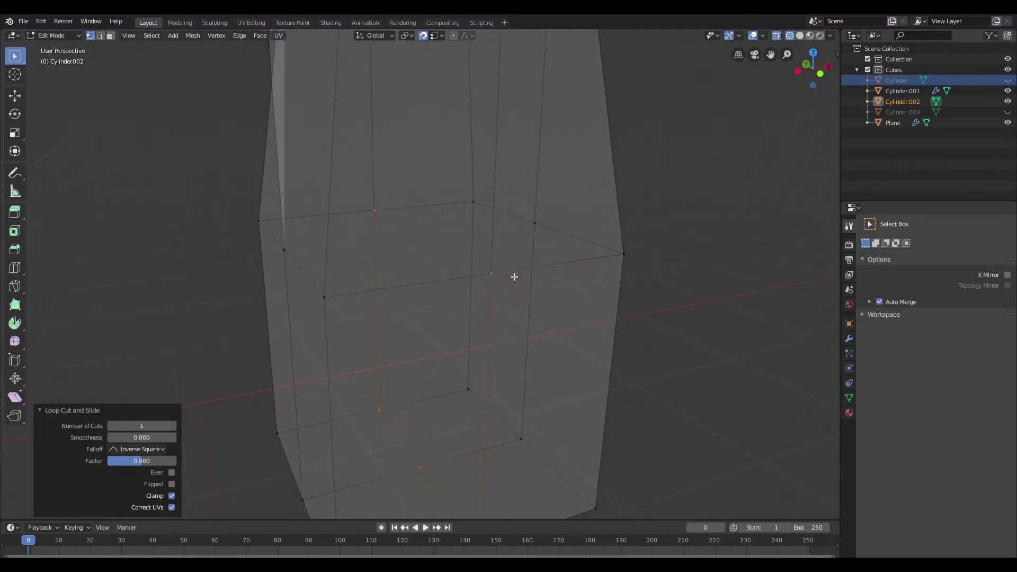
scroll(525, 277, "up", 3)
middle_click_drag(586, 298, 535, 277, "shift")
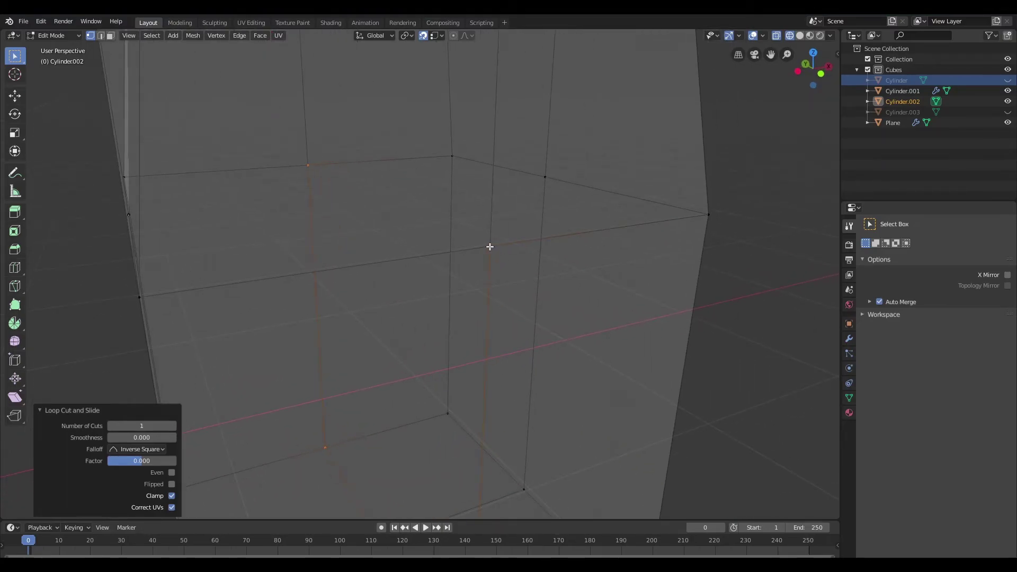
left_click(500, 276)
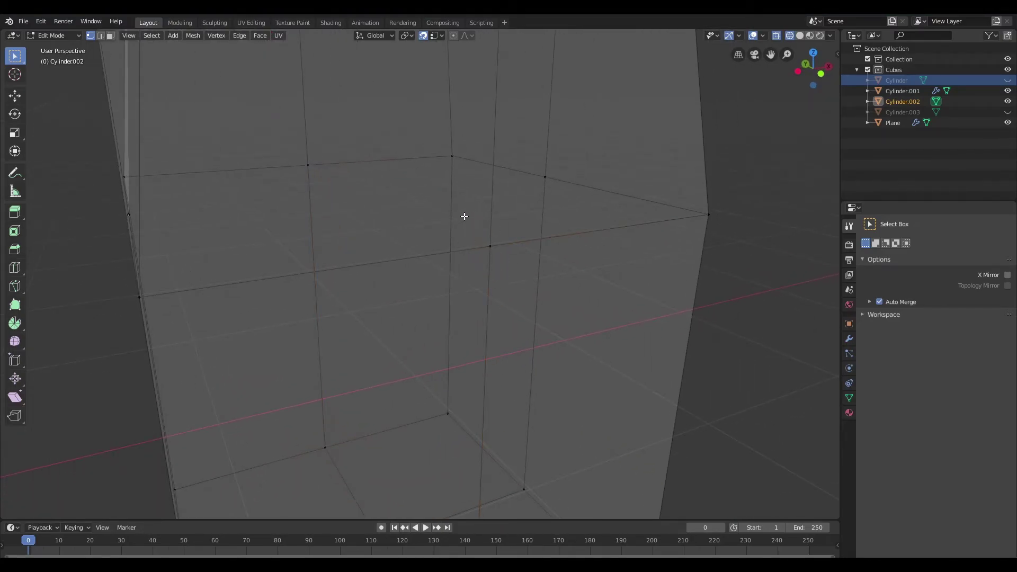
key("m")
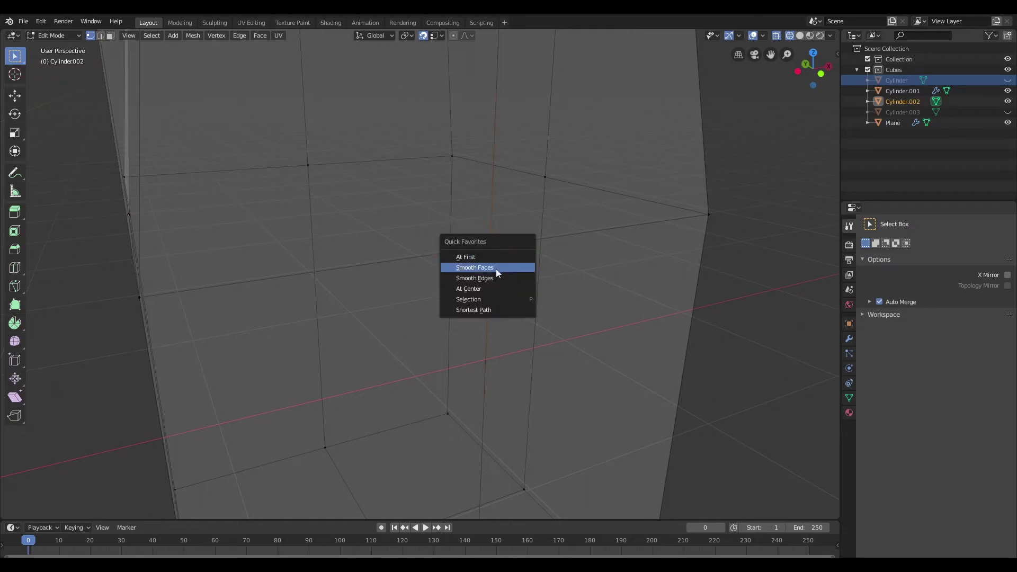
left_click(493, 289)
left_click(304, 151, "shift")
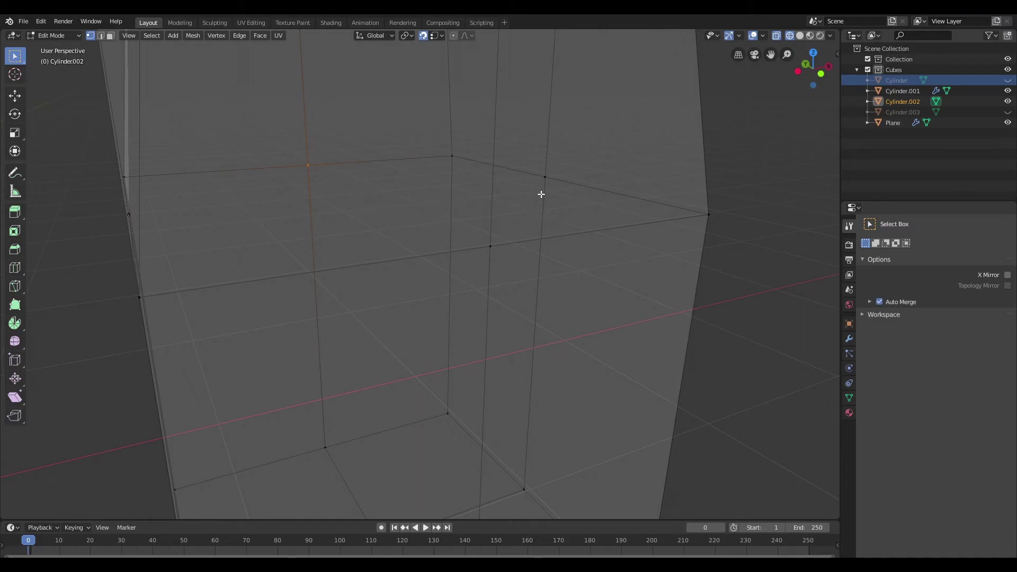
scroll(583, 208, "down", 4)
mouse_move(572, 209)
middle_mouse_down()
mouse_move(529, 208)
mouse_move(268, 273)
mouse_move(447, 261)
mouse_move(427, 254)
middle_mouse_up()
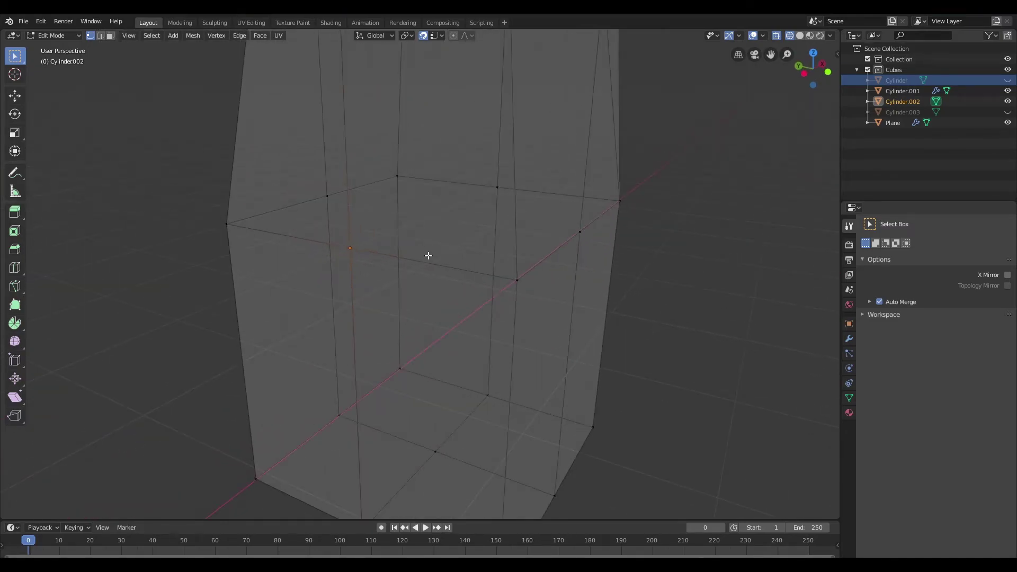
Return to solid shading and, in Object Mode, give the joined cylinder-cube object a level 3 subdivision.
key("z")
left_click(490, 255)
scroll(500, 249, "down", 3)
mouse_move(504, 245)
middle_mouse_down()
mouse_move(518, 254)
mouse_move(522, 281)
middle_mouse_up()
scroll(527, 246, "up", 4)
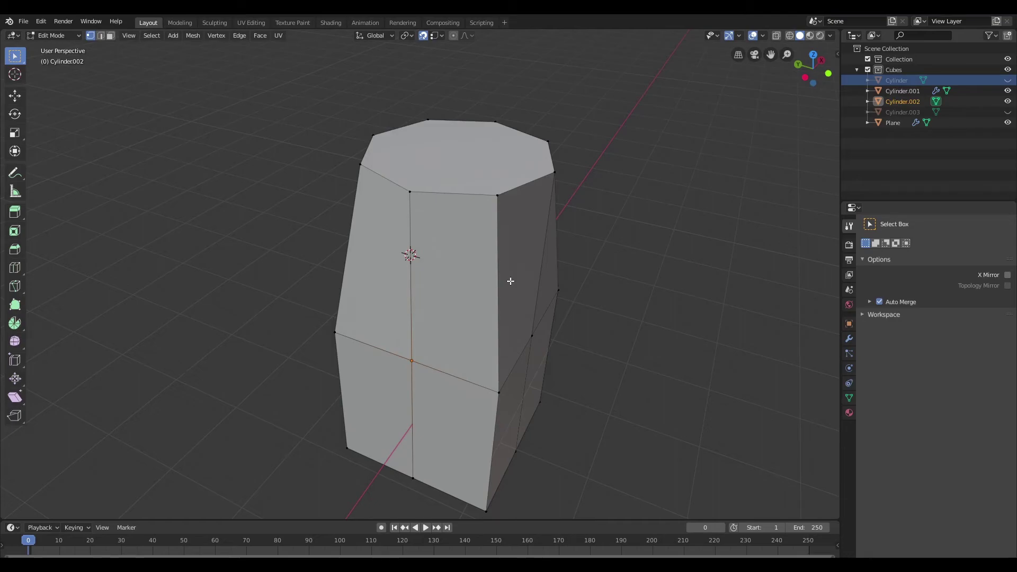
key("ctrl+3")
key("Tab")
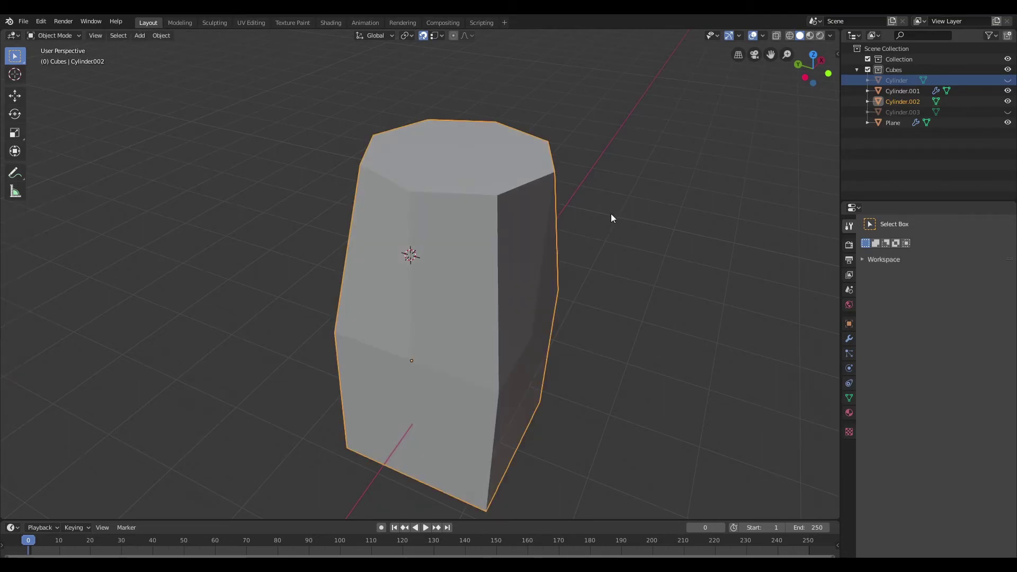
key("ctrl+3")
middle_click_drag(568, 224, 532, 268)
scroll(587, 345, "up", 3)
scroll(587, 348, "down", 4)
scroll(520, 252, "up", 2)
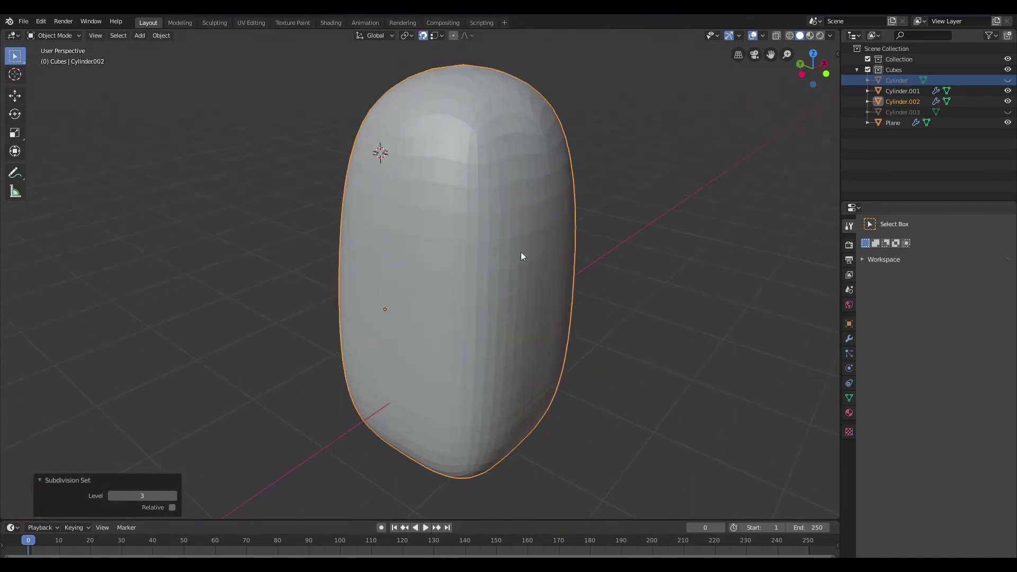
Add a horizontal loop cut to the cylinder section, slid close to its top rim at a factor of about -0.944.
key("Tab")
scroll(513, 239, "up", 2)
scroll(516, 232, "down", 1)
middle_click_drag(502, 200, 501, 169)
middle_click_drag(502, 168, 498, 258, "shift")
scroll(468, 164, "up", 2)
middle_click_drag(468, 140, 468, 195)
middle_click_drag(471, 238, 471, 227)
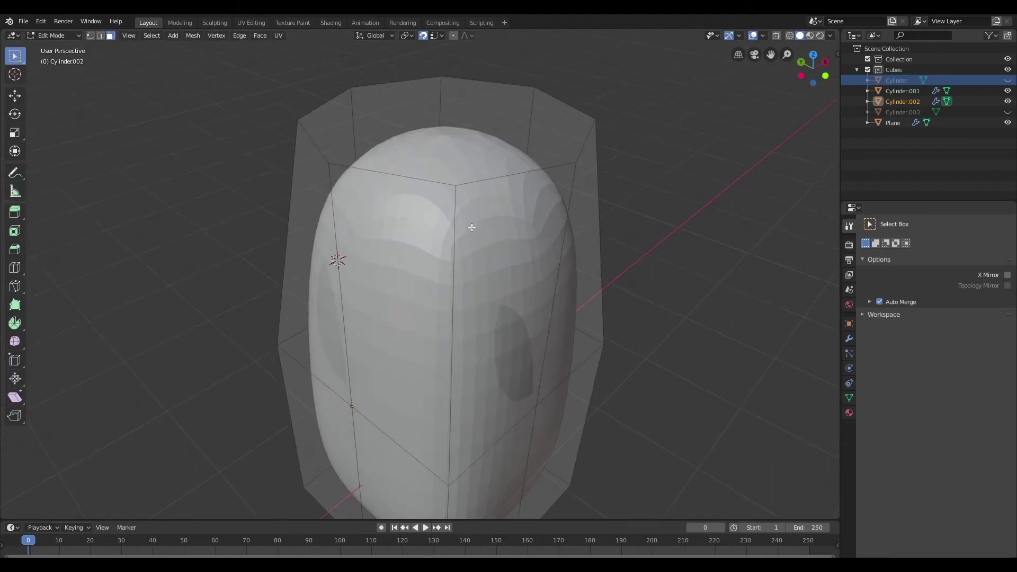
key("ctrl+r")
left_click(466, 242)
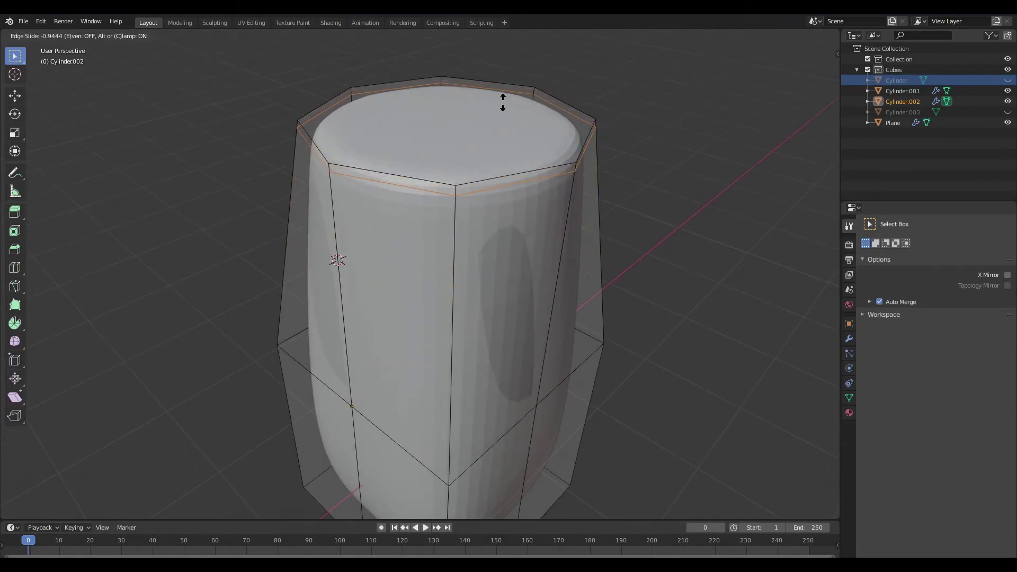
left_click(506, 101)
Add a horizontal loop cut around the cube section and slide it close to the bottom edge.
middle_click_drag(539, 198, 468, 293)
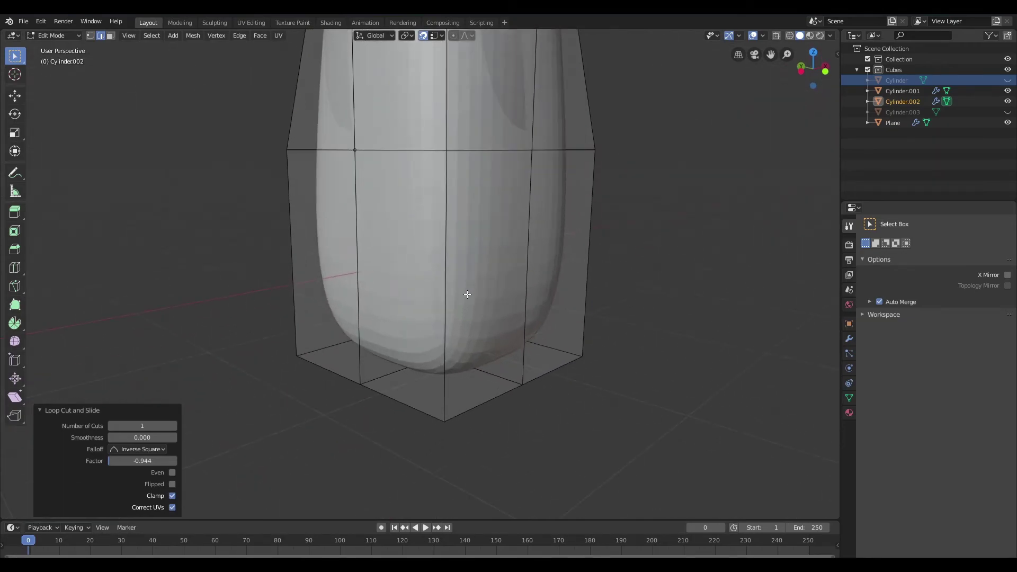
key("ctrl+r")
left_click(450, 308)
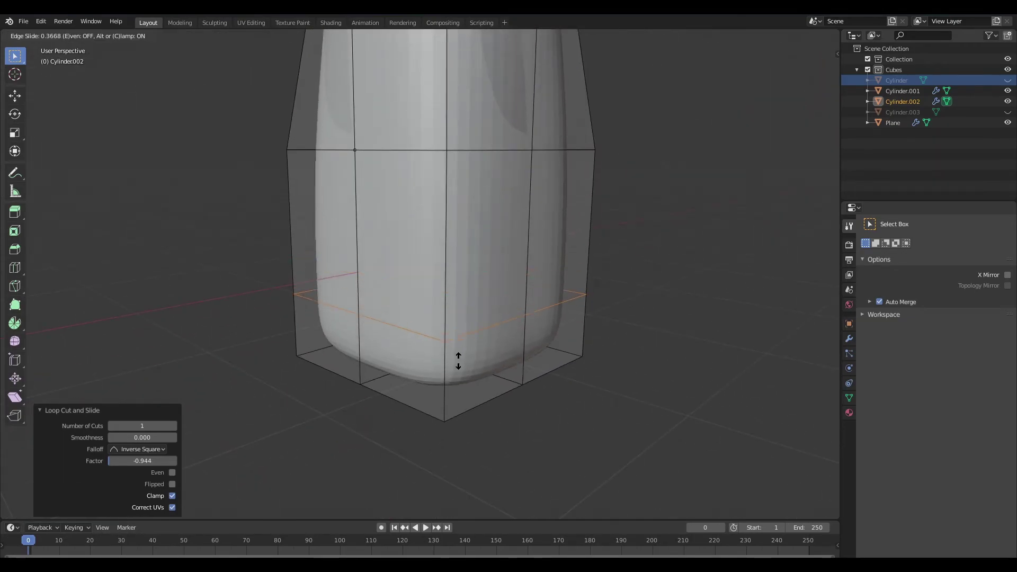
left_click(465, 433)
Select the four faces on the cube's underside and inset them slightly inside the bottom edge.
middle_click_drag(464, 433, 477, 334)
left_click(428, 337)
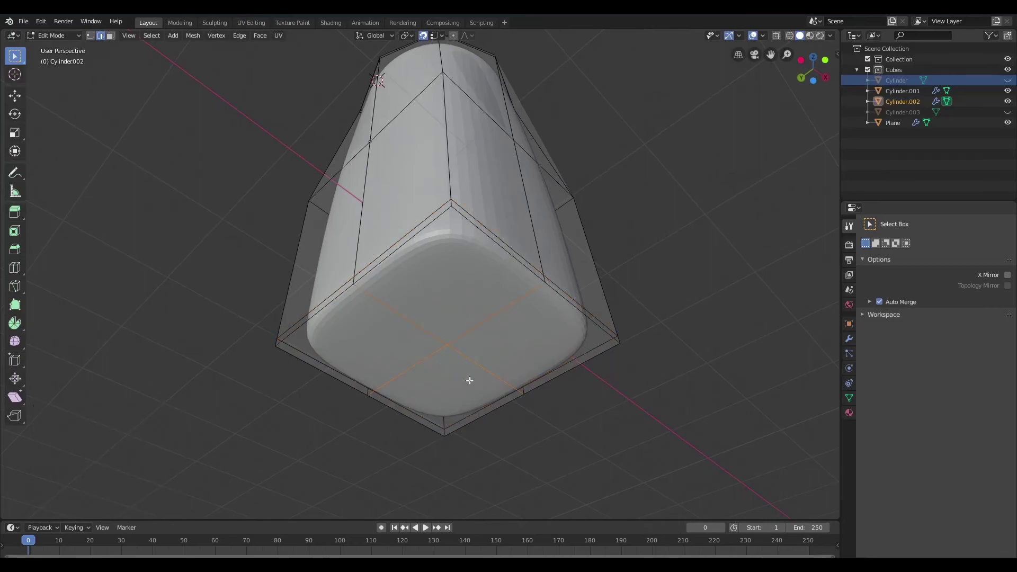
left_click(463, 379)
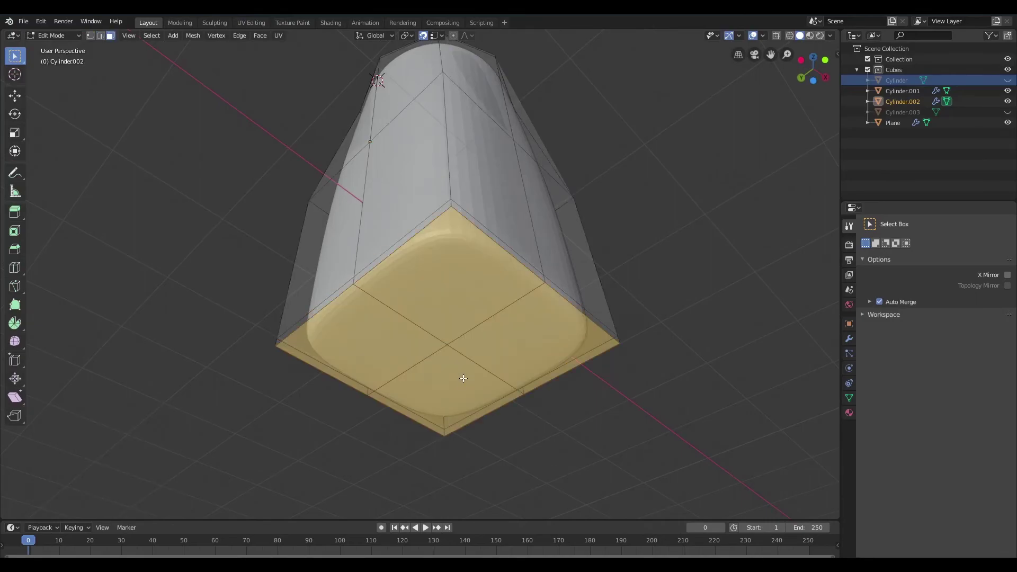
key("i")
left_click(590, 274)
Inset the eight-sided top face of the cylinder by about 0.082 m.
middle_click_drag(591, 274, 483, 295)
key("Tab")
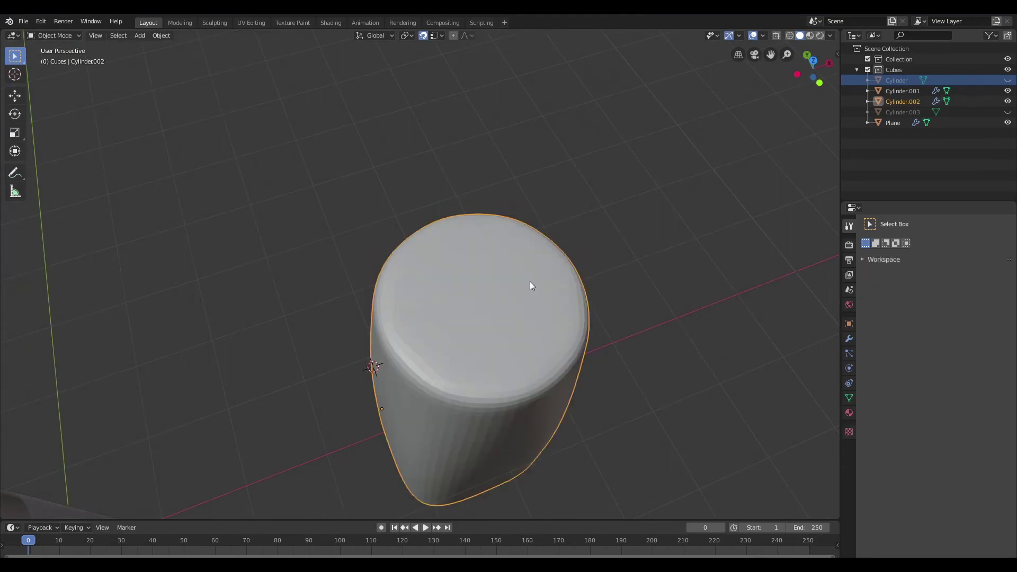
key("Tab")
key("i")
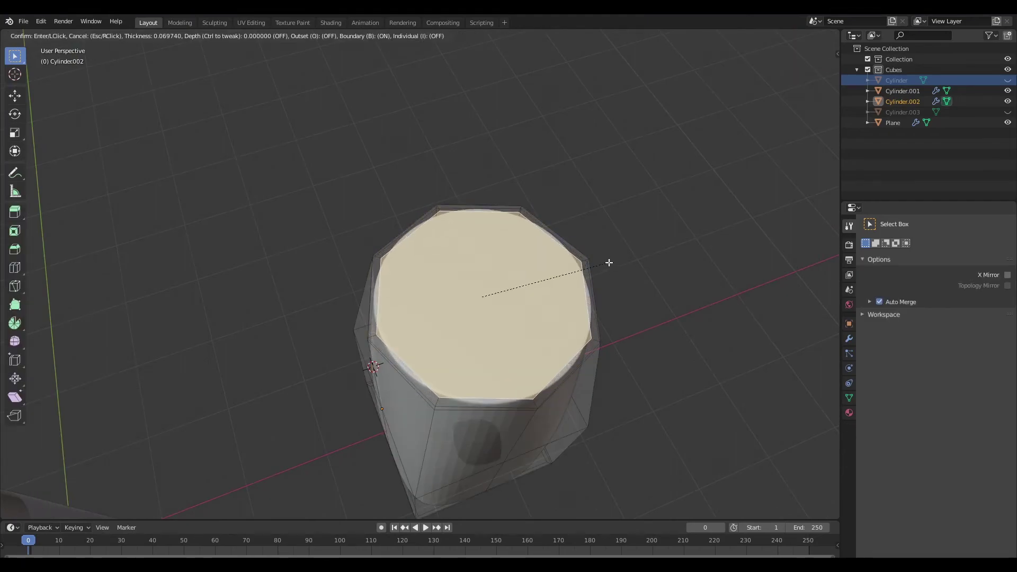
left_click(606, 264)
From the top view, knife two crossing cuts between opposite corners of the inset top face, dividing it into four quads.
key("grave")
left_click(543, 175)
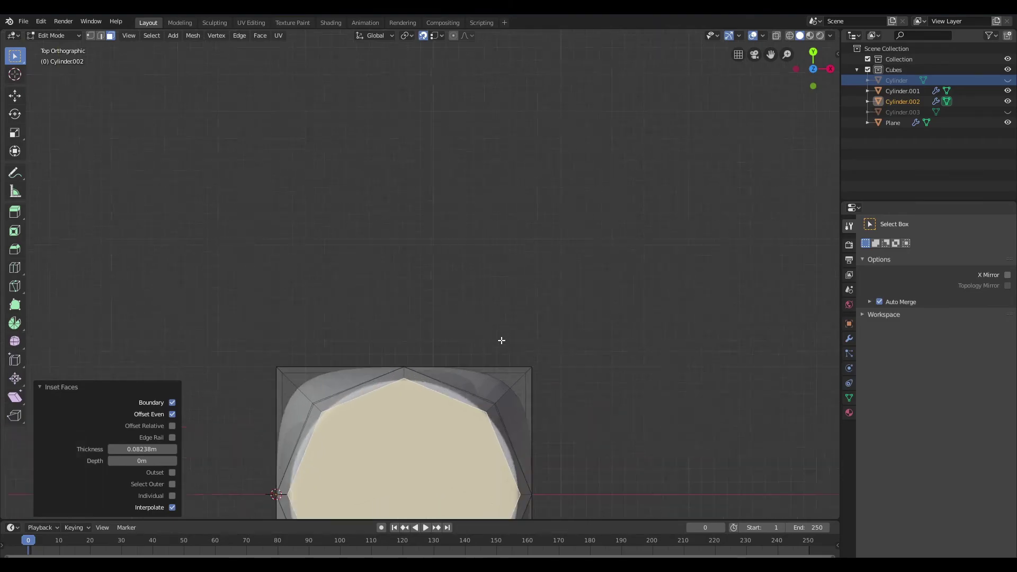
key("KP_Decimal")
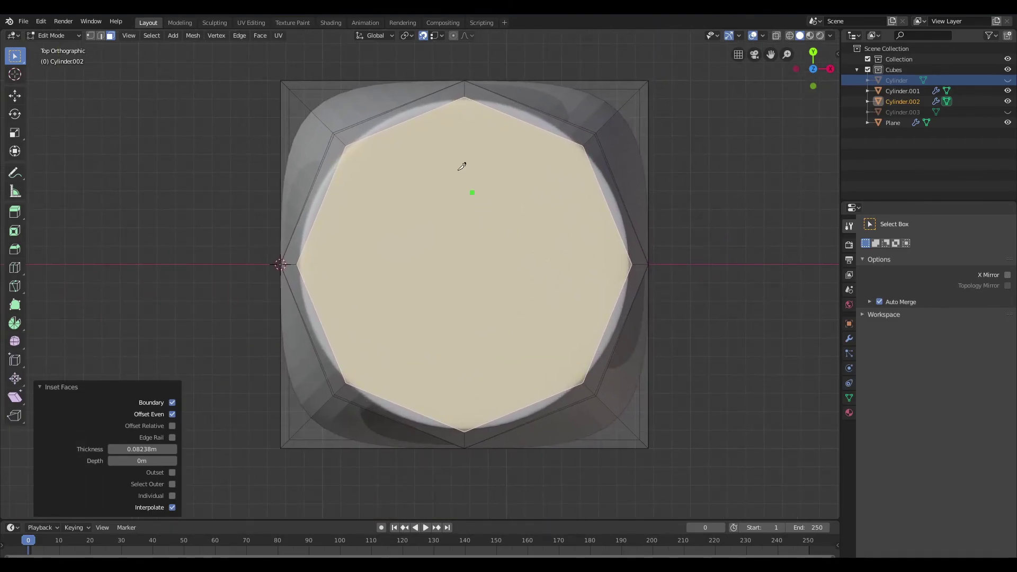
left_click(467, 90)
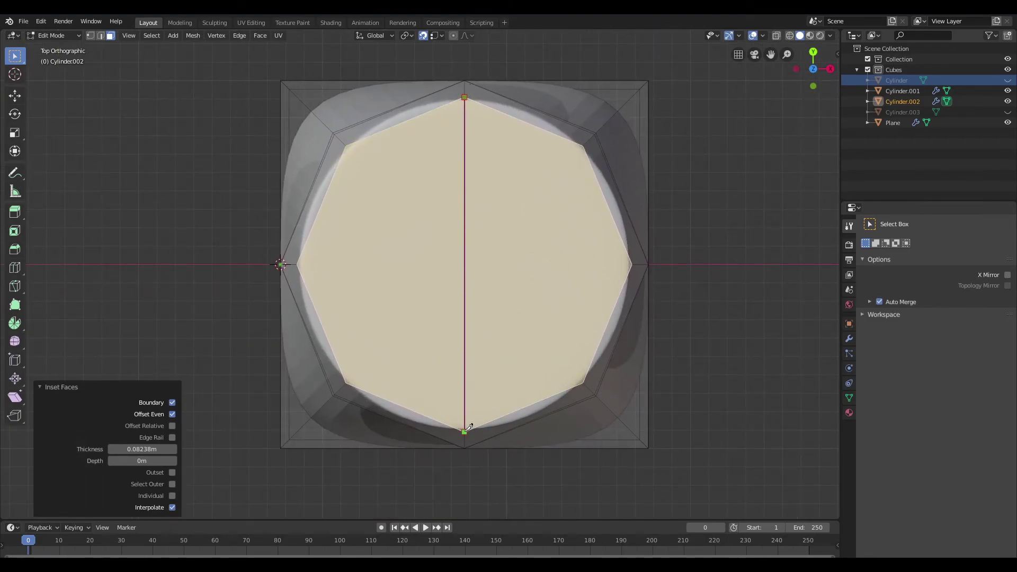
left_click(468, 430)
key("e")
left_click(299, 264)
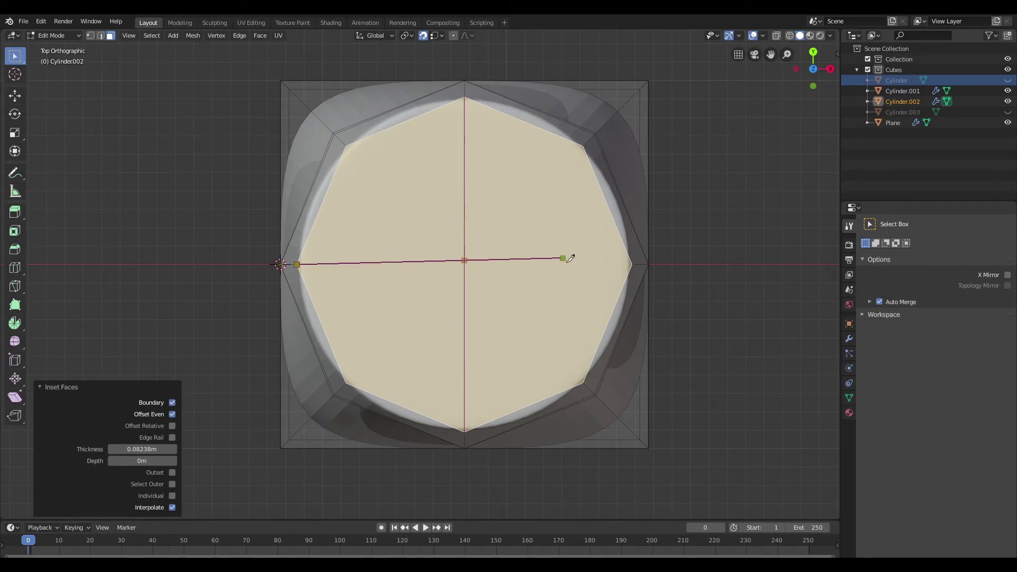
left_click(631, 265)
key("Return")
Examine the subdivided shape in solid shading and Object Mode, from the round top down to the square base.
scroll(621, 357, "down", 3)
middle_click_drag(621, 357, 560, 231)
key("x")
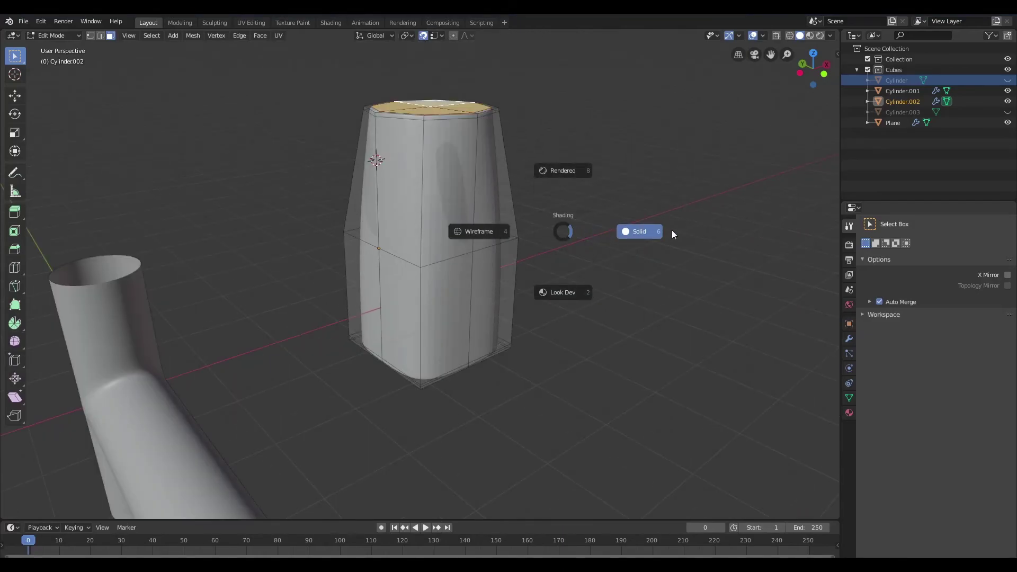
left_click(672, 230)
scroll(563, 236, "up", 3)
middle_click_drag(564, 236, 541, 298)
scroll(542, 298, "down", 2)
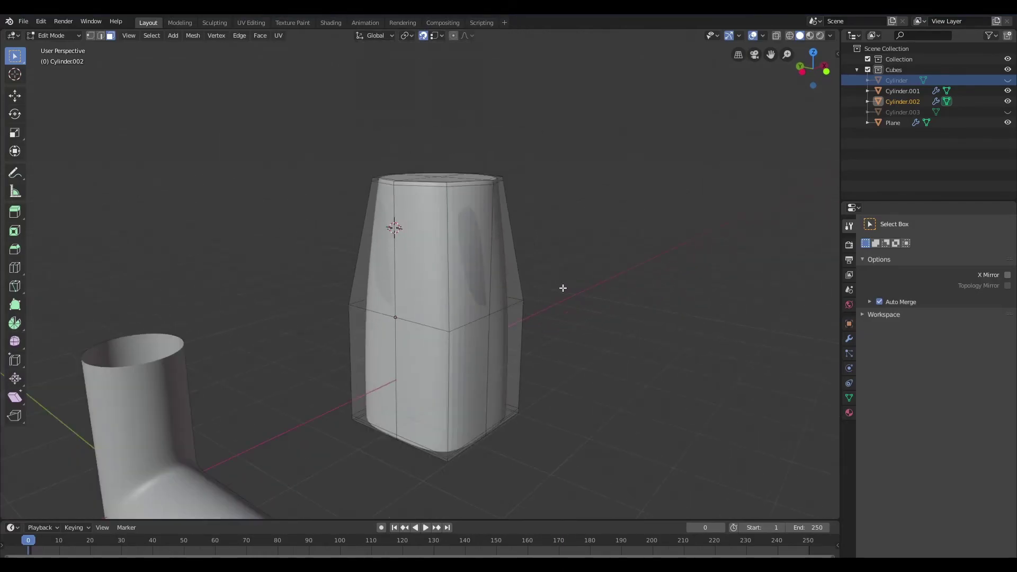
key("Tab")
scroll(505, 307, "up", 4)
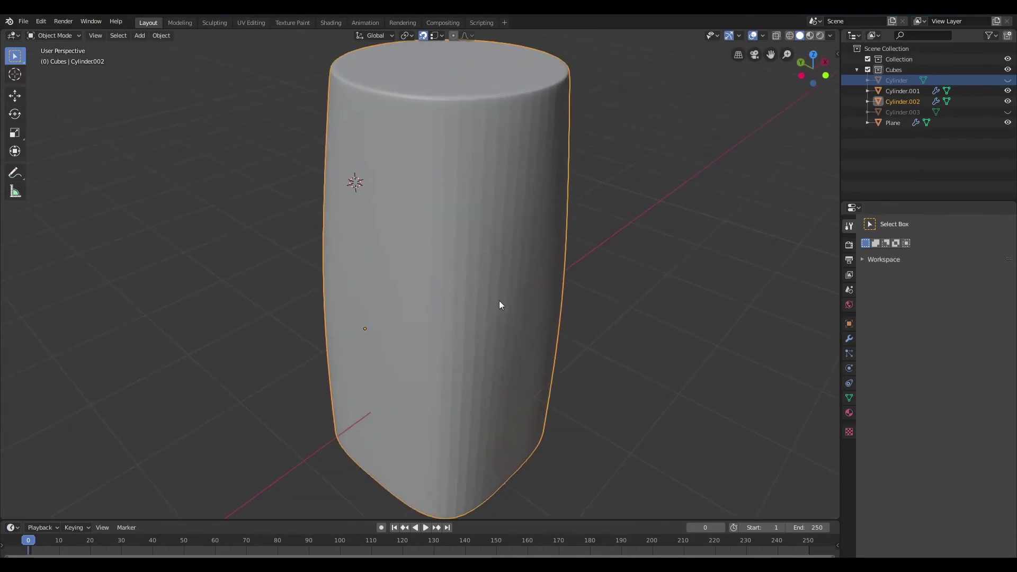
scroll(500, 300, "up", 2)
right_click(486, 189)
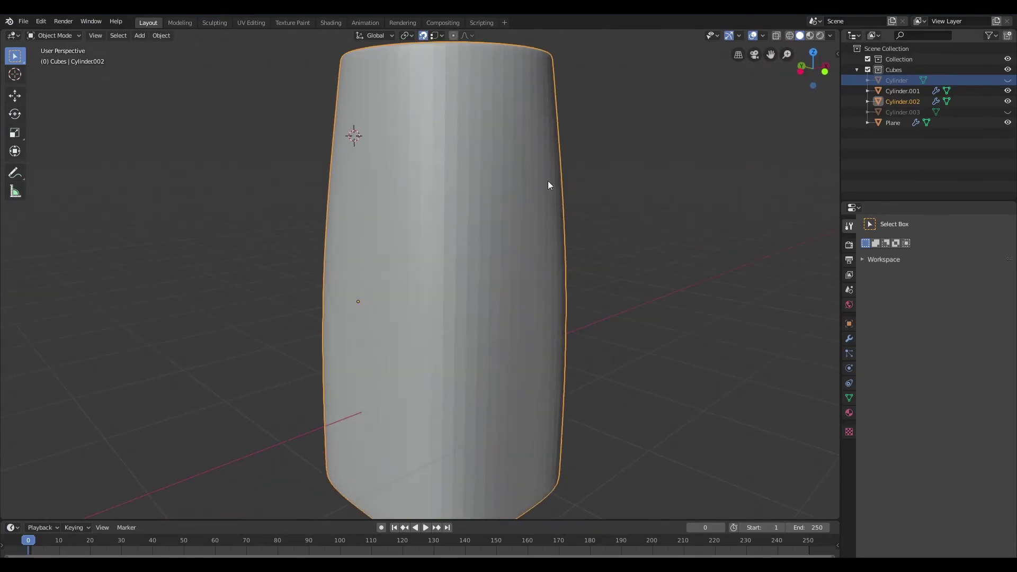
middle_click_drag(548, 186, 490, 311)
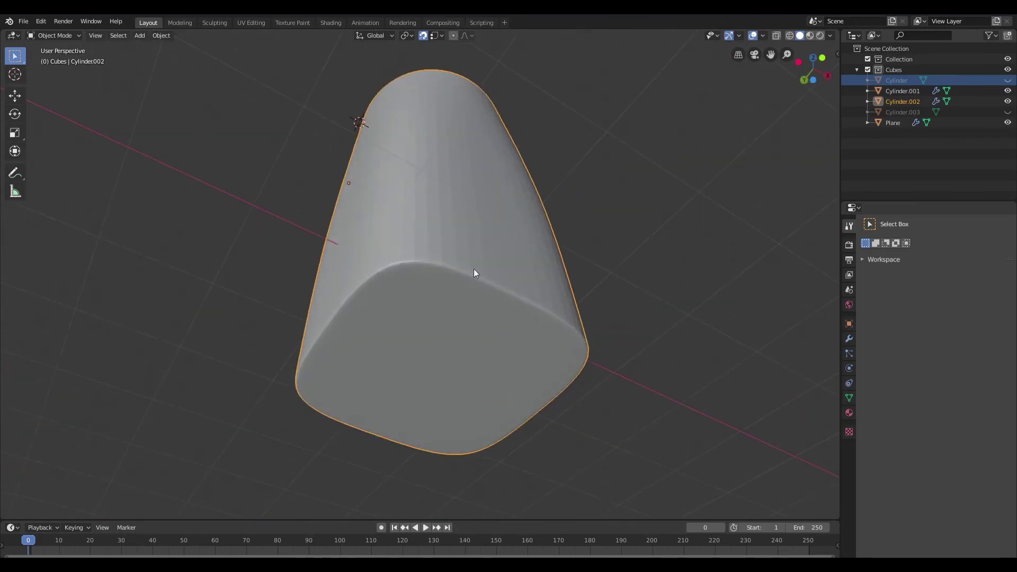
middle_click_drag(461, 256, 473, 173)
mouse_move(474, 273)
middle_mouse_down()
mouse_move(460, 171)
mouse_move(488, 277)
mouse_move(493, 245)
mouse_move(484, 234)
mouse_move(488, 356)
mouse_move(484, 320)
mouse_move(400, 145)
mouse_move(477, 291)
middle_mouse_up()
Apply Shade Smooth to the joined cylinder-cube object.
right_click(469, 237)
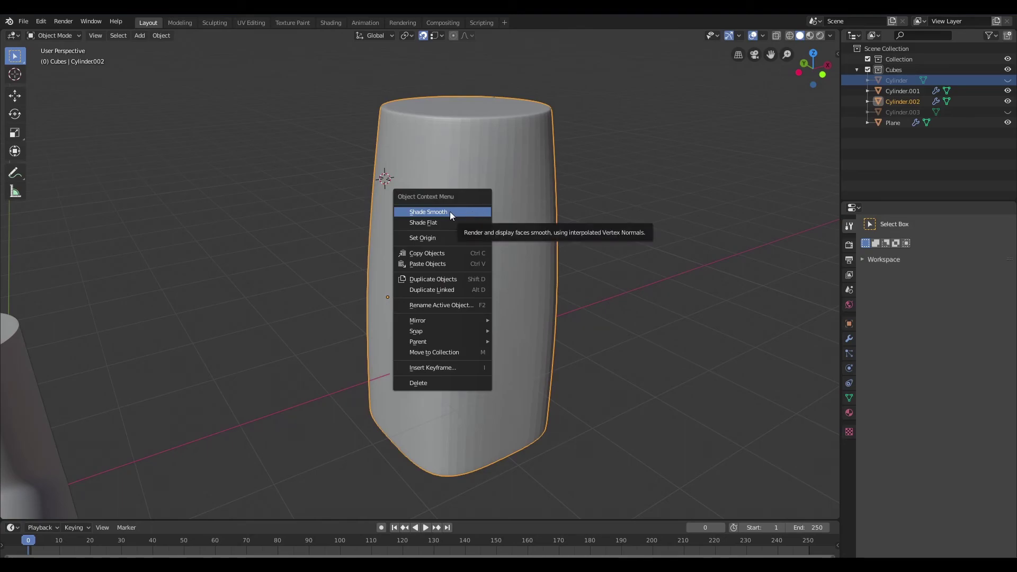
left_click(464, 210)
scroll(590, 226, "down", 3)
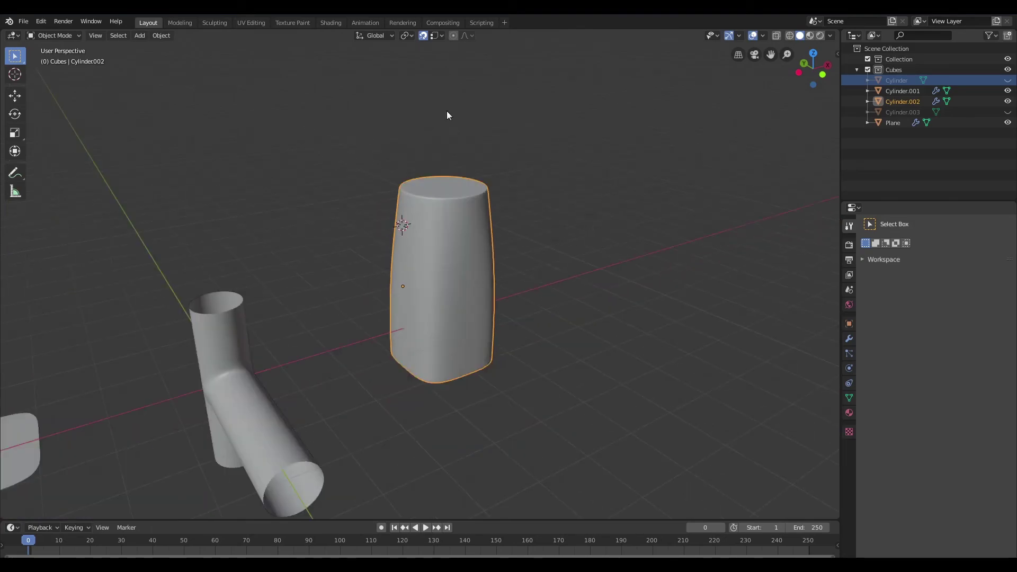
In the Shading workspace, assign the existing metallic material to the joined cylinder-cube object.
left_click(330, 22)
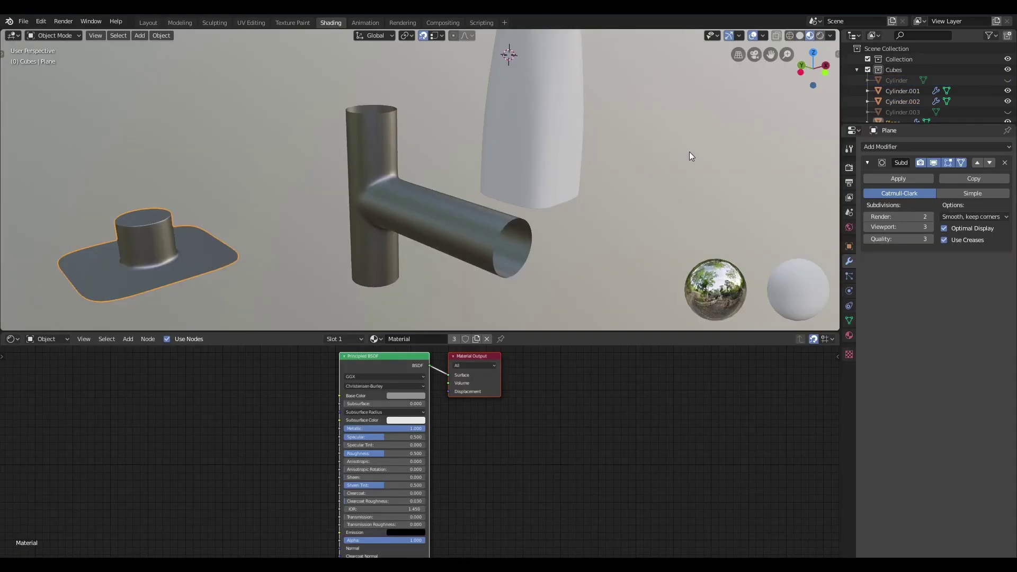
middle_click_drag(656, 144, 597, 201)
scroll(593, 208, "up", 2)
left_click(522, 136)
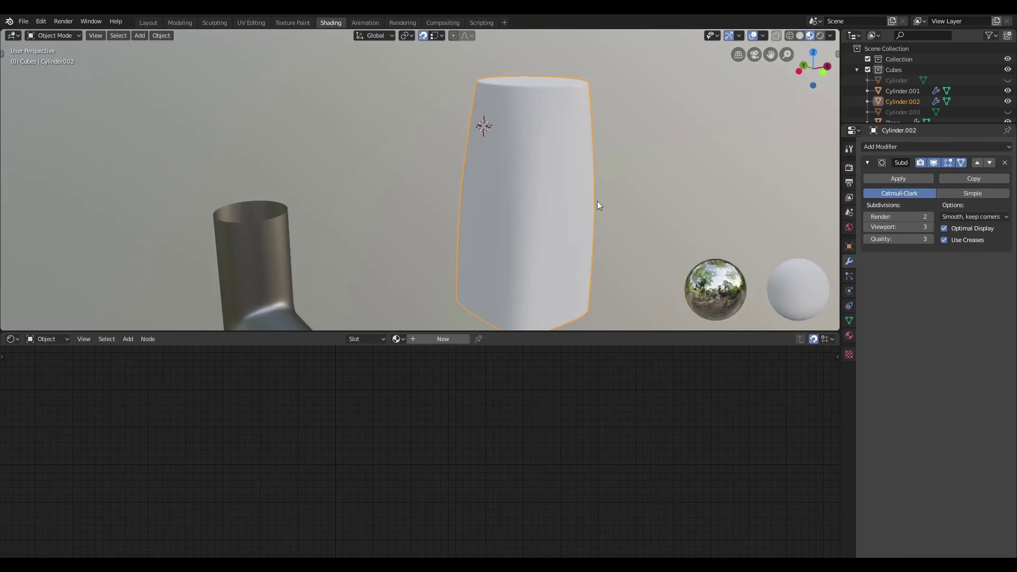
left_click(397, 339)
left_click(418, 354)
scroll(570, 265, "down", 3)
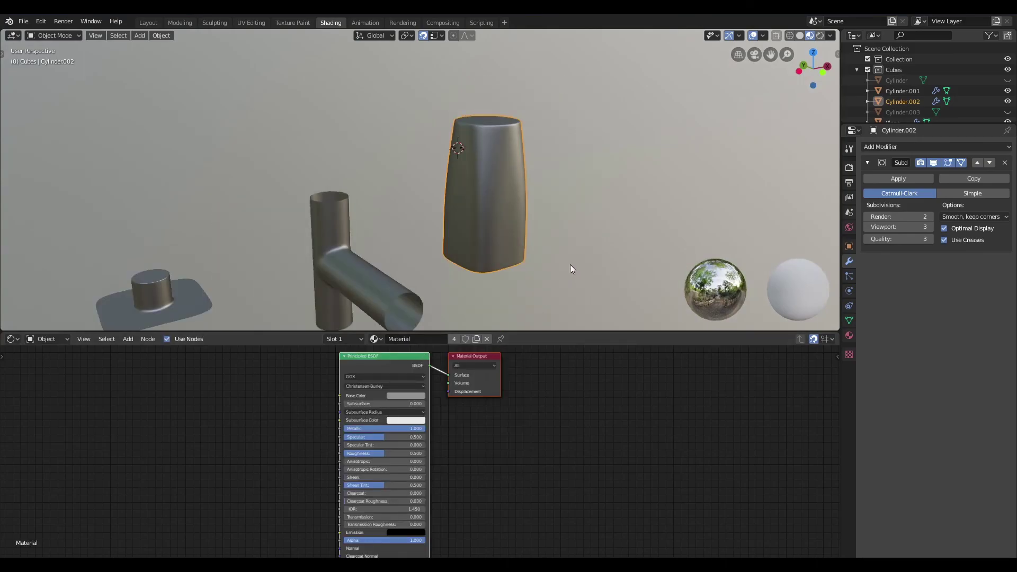
Maximise the 3D viewport and examine the shaded object's edge flow in Edit Mode.
middle_click_drag(570, 265, 500, 223)
scroll(412, 234, "up", 3)
key("ctrl+space")
scroll(554, 290, "up", 2)
key("Tab")
middle_click_drag(590, 258, 636, 289)
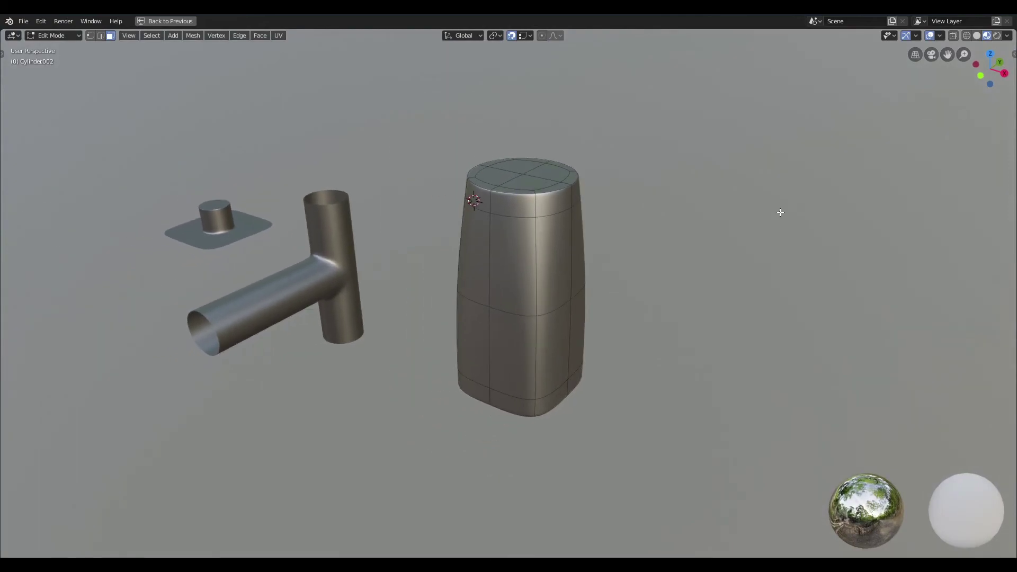